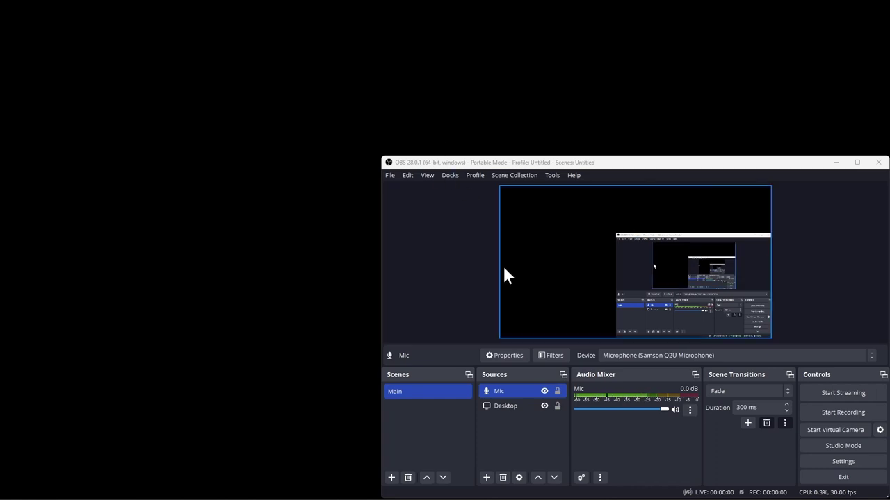
Add a new Video Capture Device source named webcam to the Main scene, using the USB2.0 HD UVC WebCam
click(486, 477)
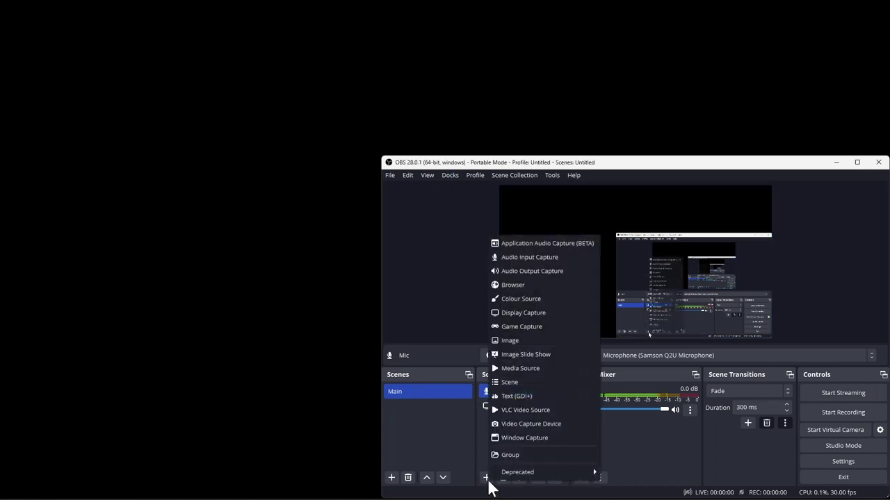
click(497, 424)
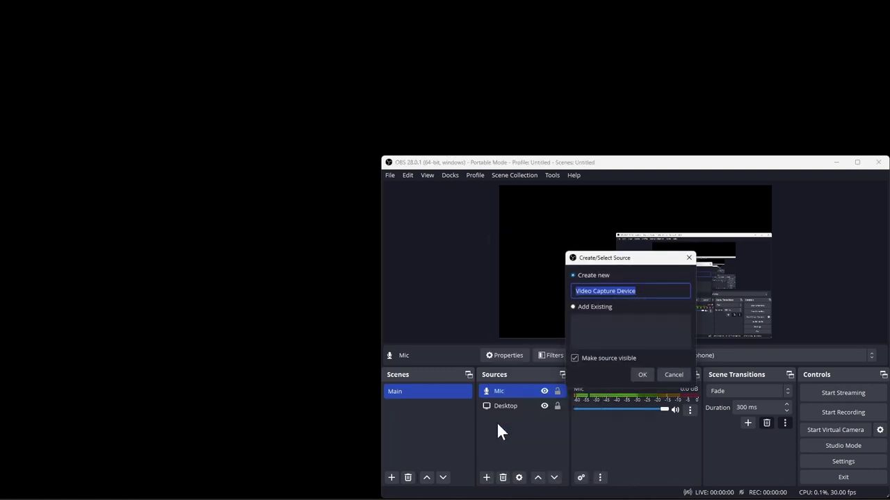
text(webcam)
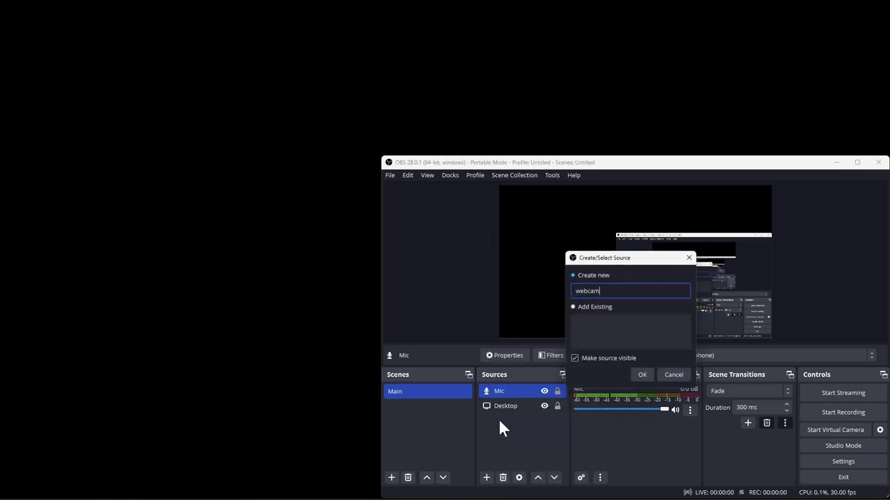
key(Return)
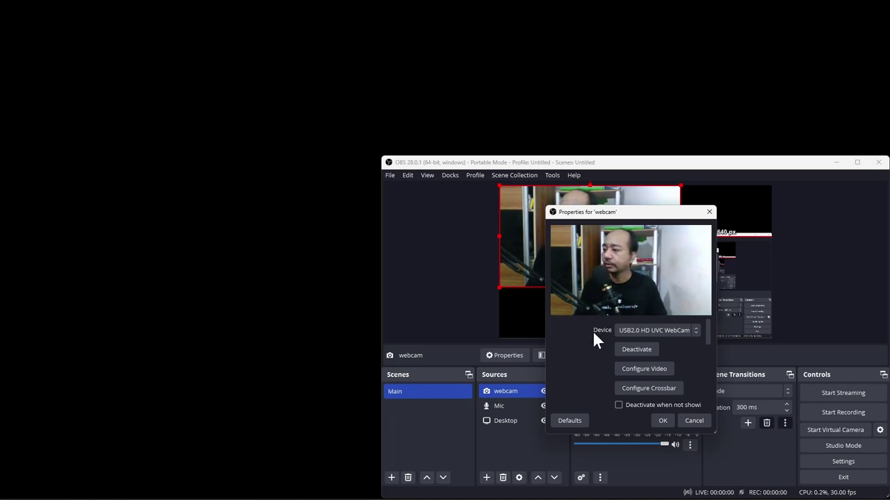
click(660, 421)
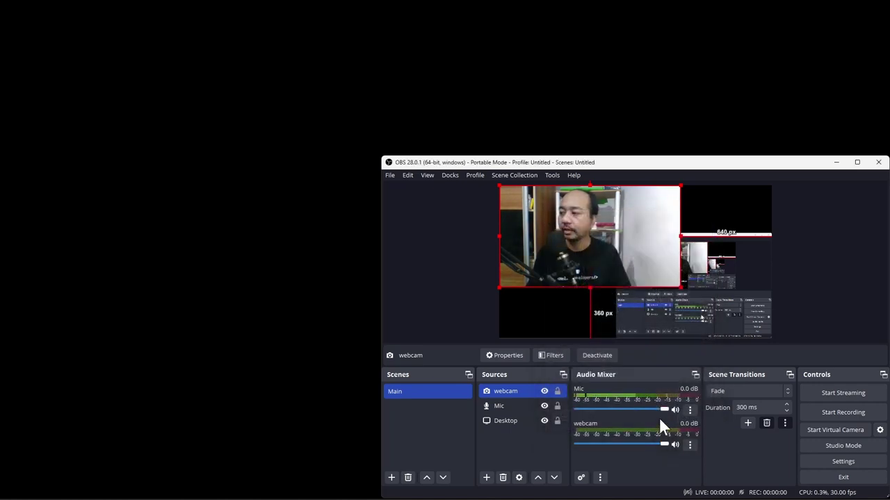
Shrink the webcam source into the lower-right corner of the canvas, trying a crop of its left side and undoing it
double_click(602, 164)
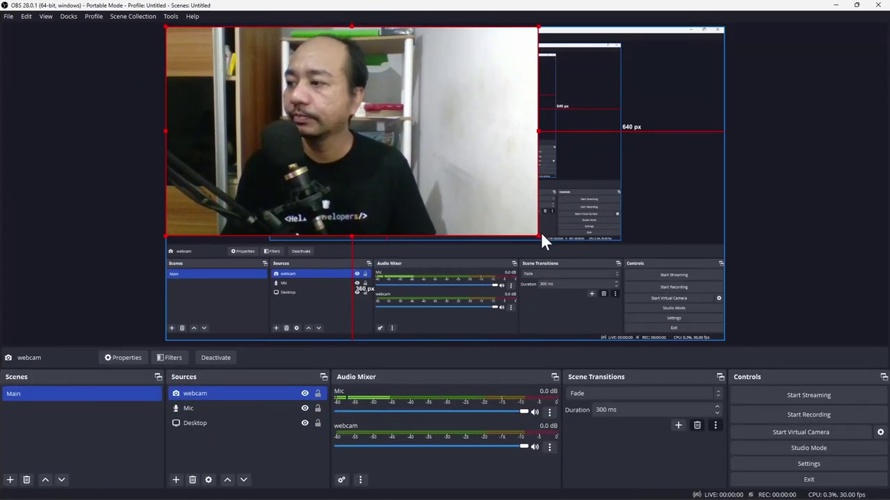
drag(538, 238, 684, 330)
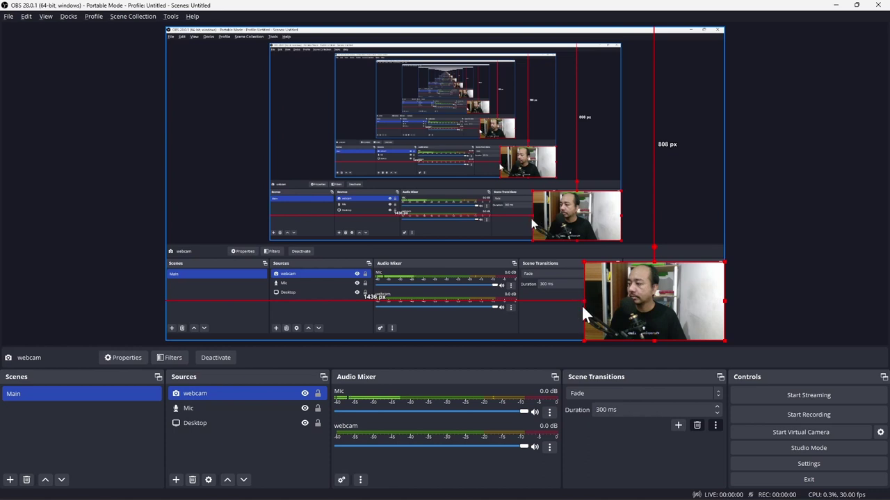
drag(581, 300, 603, 300)
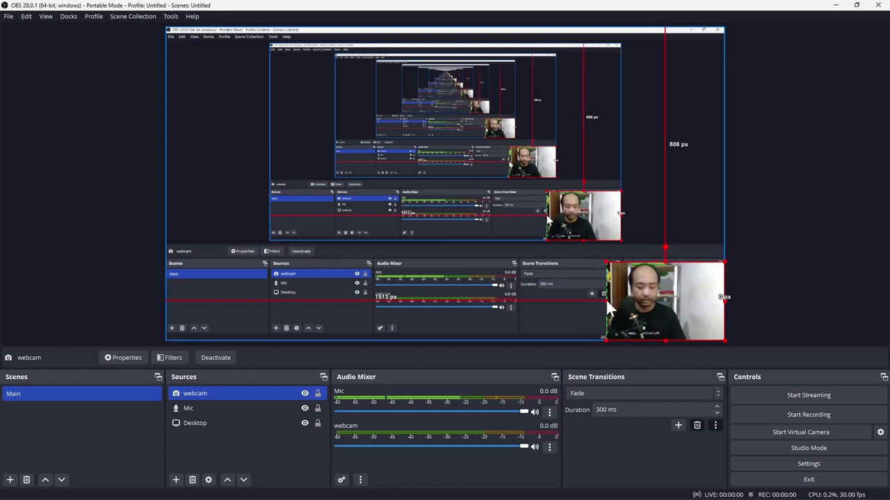
key(ctrl+z)
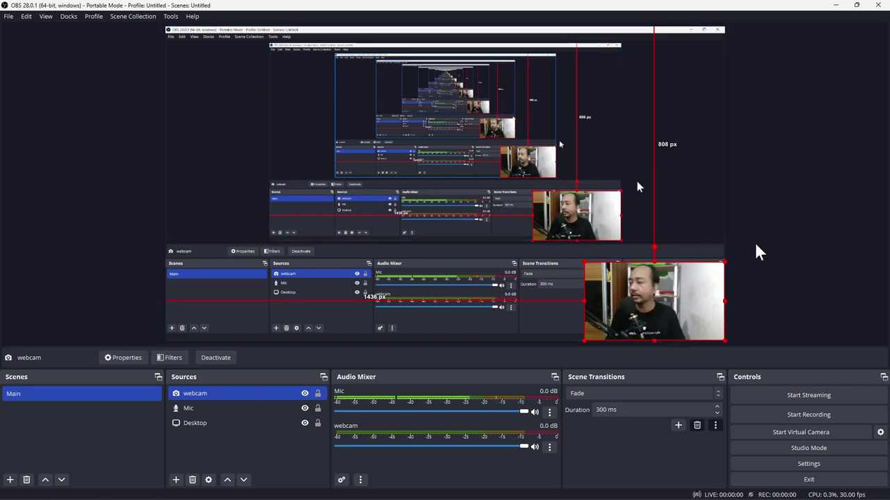
Restore the maximized OBS window, move it to the middle of the desktop and leave the webcam source deselected
click(857, 6)
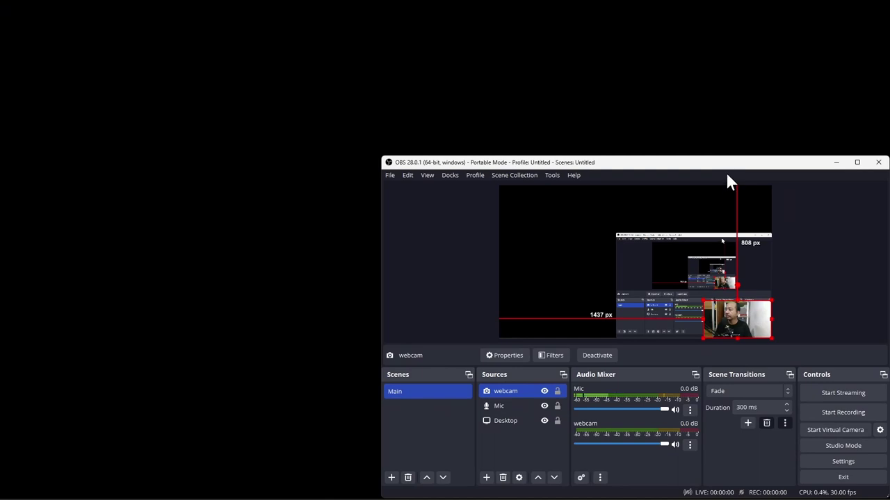
drag(614, 169, 457, 102)
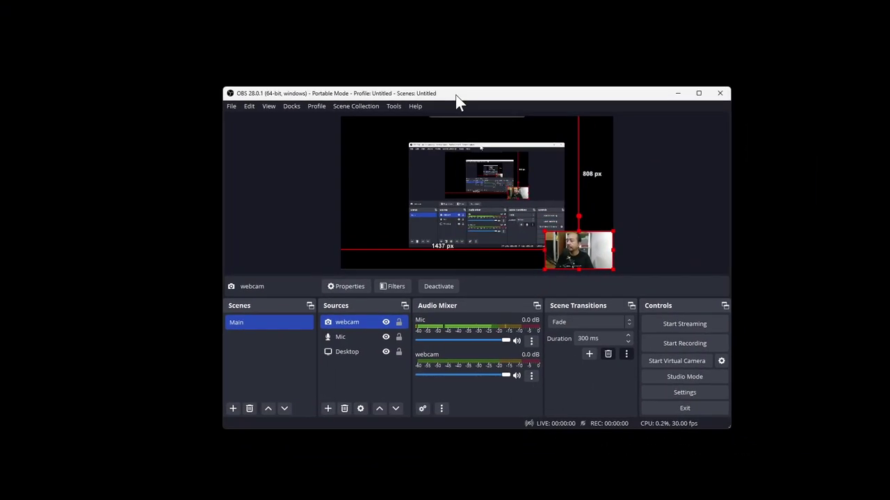
click(682, 203)
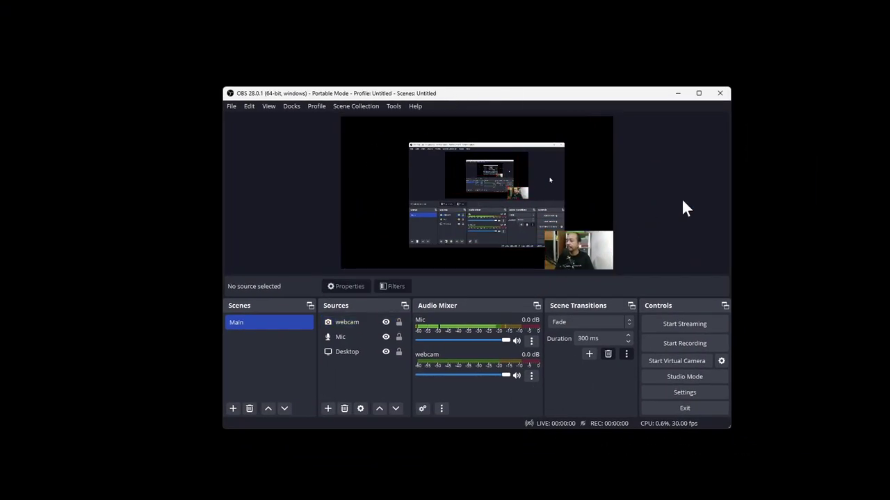
click(574, 265)
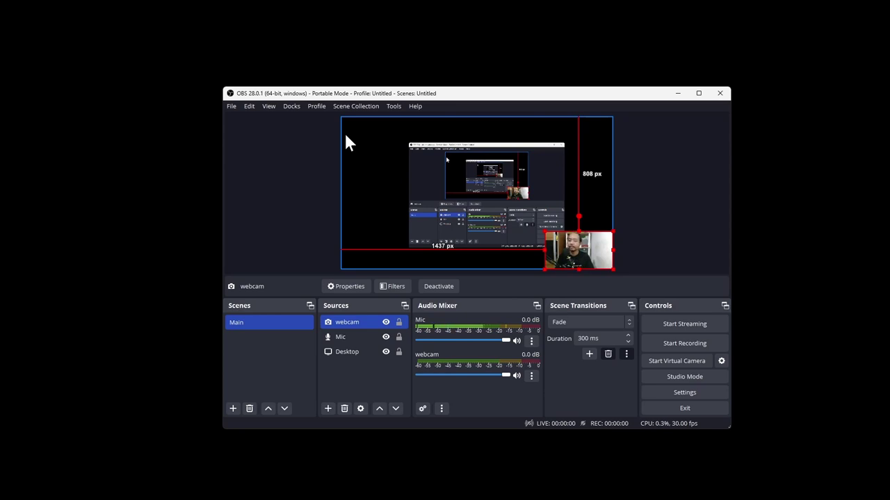
click(263, 164)
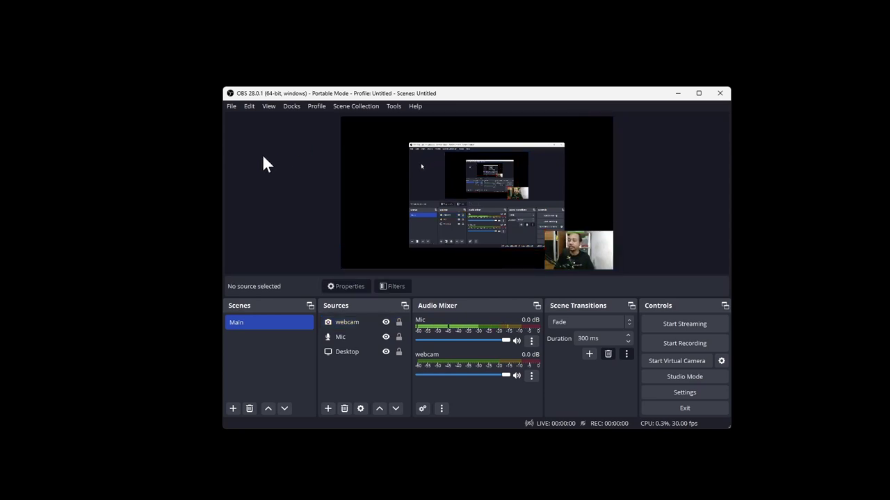
Record the Main scene with the OBS website on the desktop, return to OBS and stop the recording
click(665, 344)
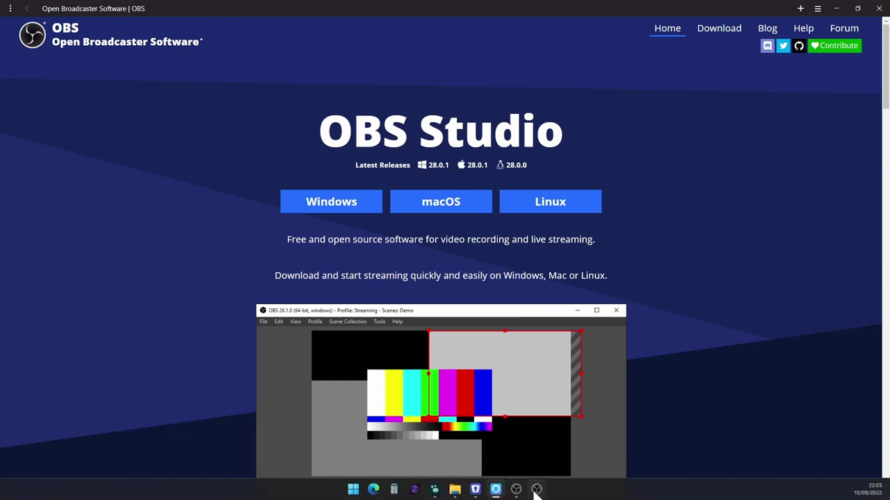
click(535, 489)
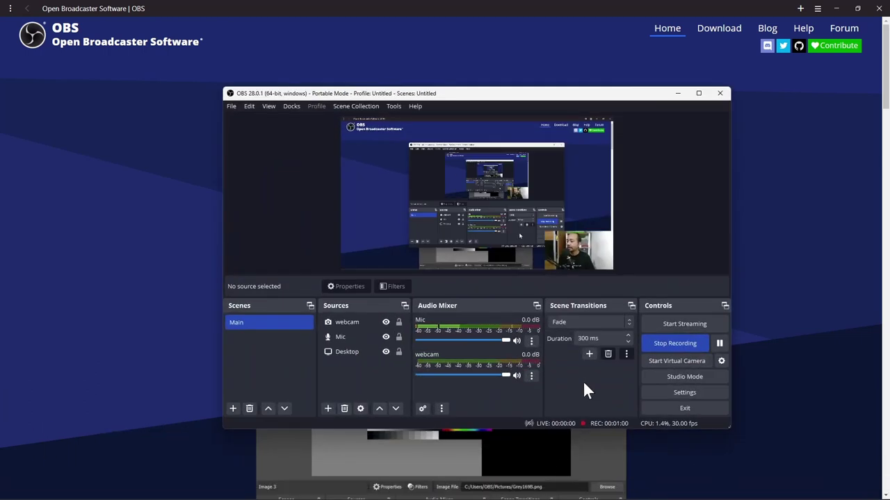
click(657, 346)
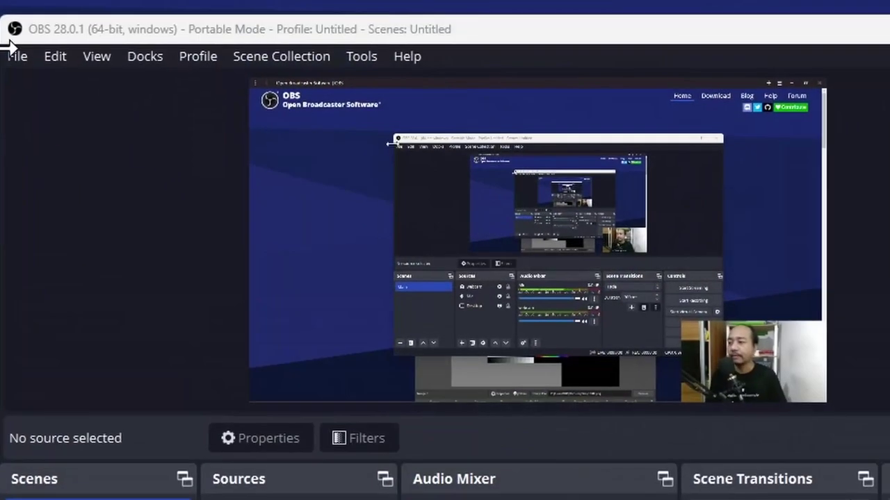
click(10, 53)
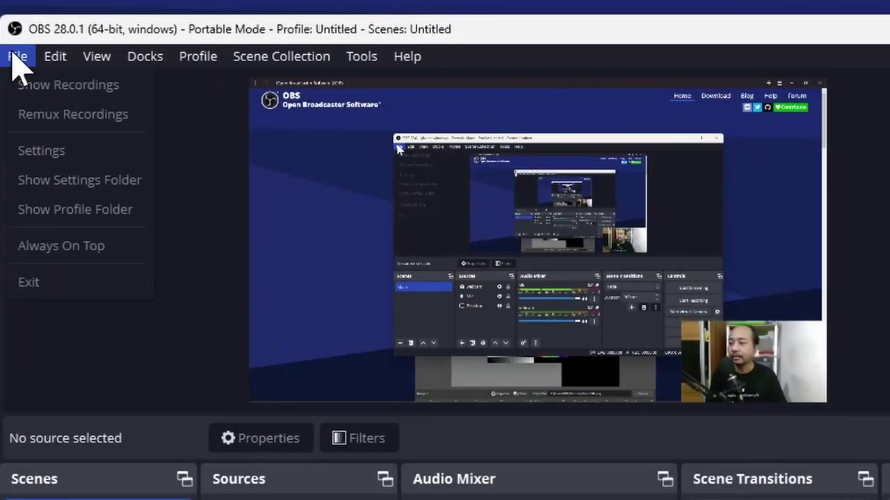
click(88, 115)
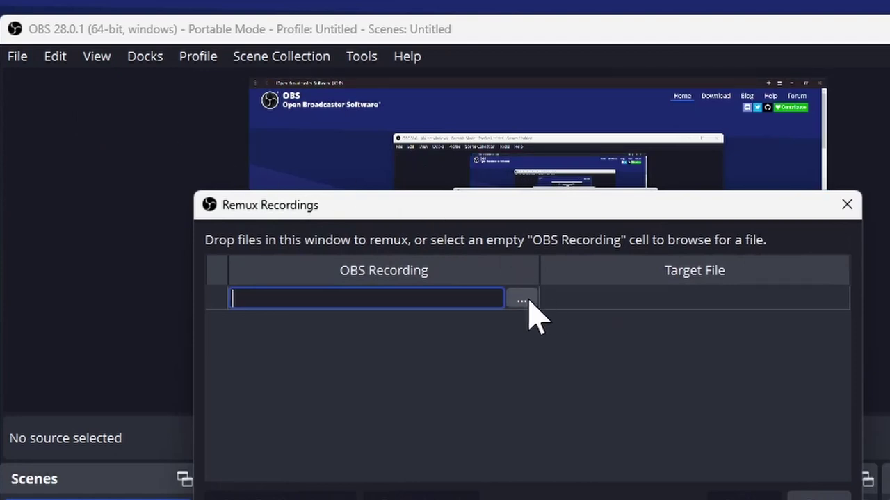
click(514, 298)
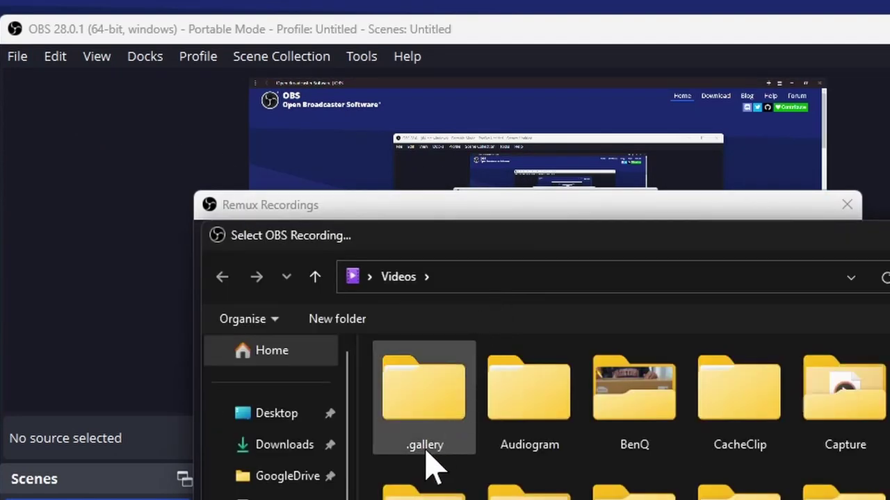
key(ctrl+shift+6)
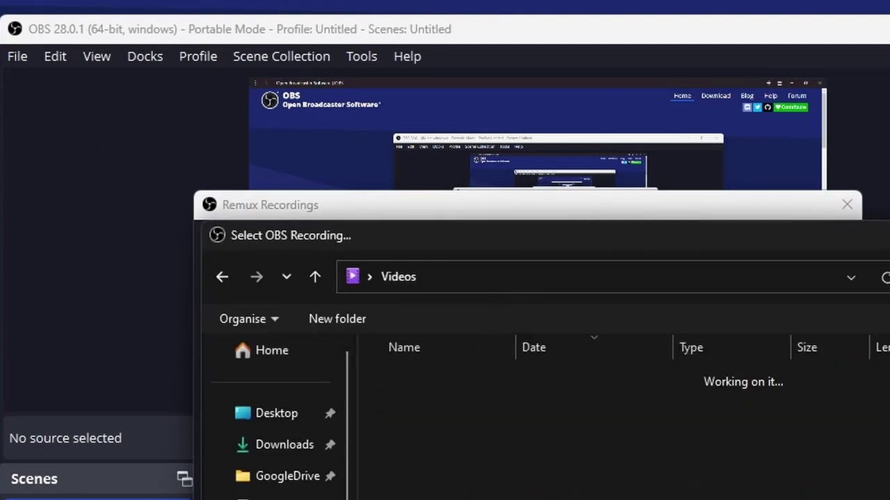
scroll(556, 431, down, 10)
scroll(556, 431, up, 3)
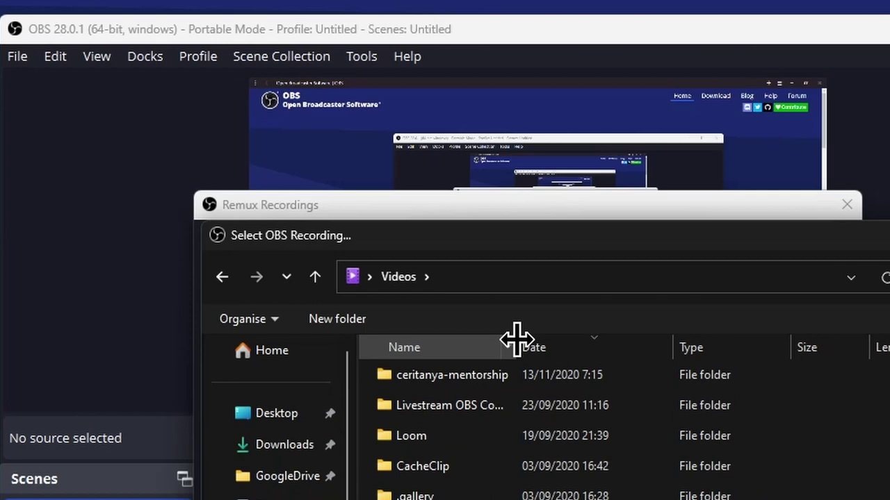
drag(516, 339, 627, 347)
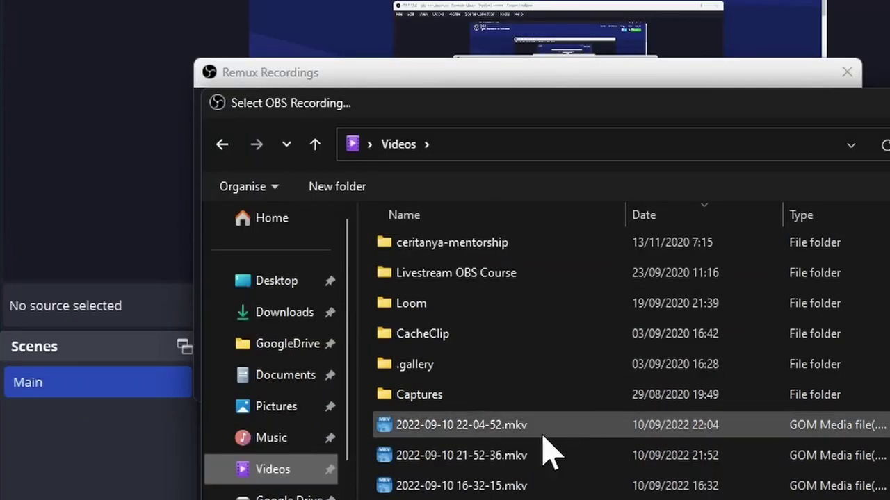
click(543, 436)
key(Return)
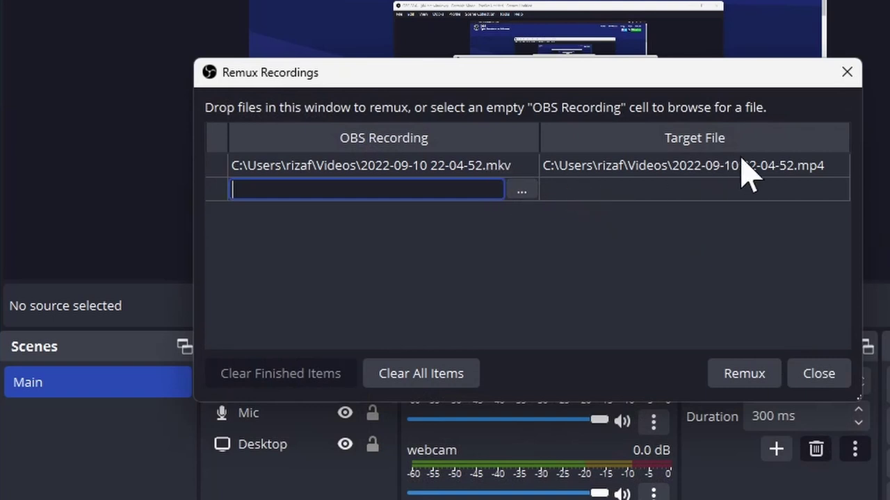
Remux the chosen MKV recording to MP4 and close the remux dialog
click(763, 382)
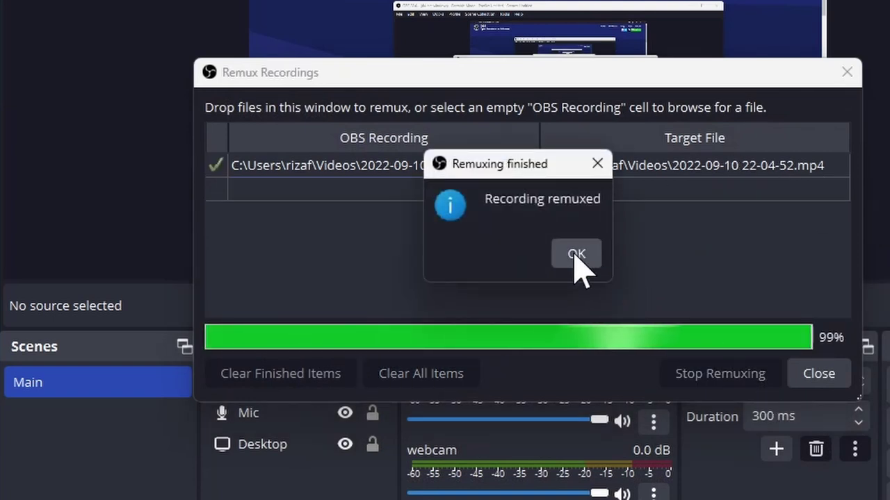
click(576, 257)
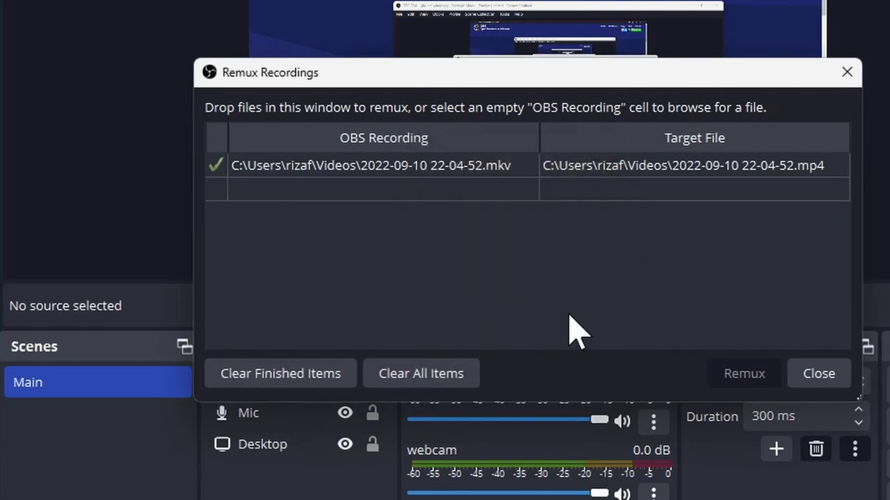
click(811, 378)
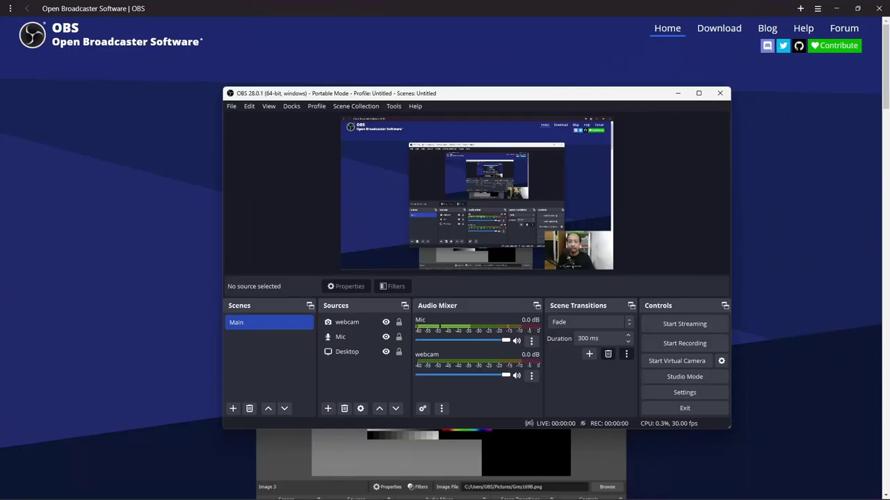
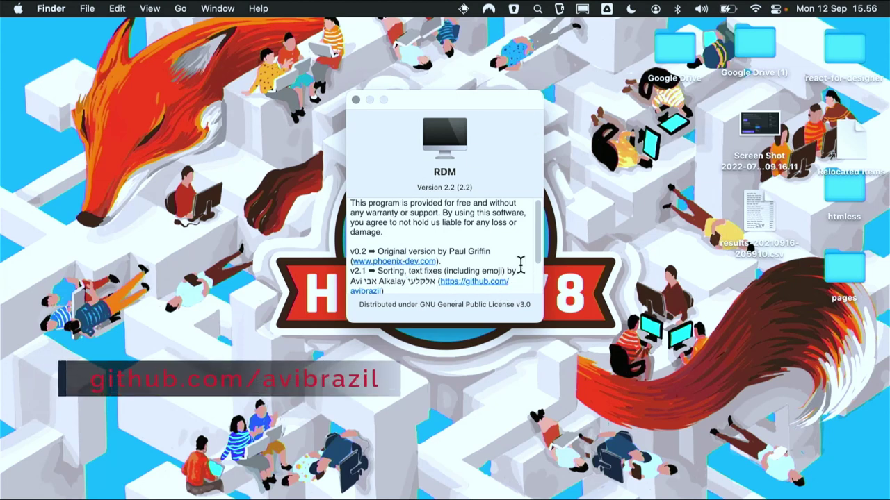
Read the RDM version notes on the Mac, close that window and open the menu bar's display options
scroll(519, 265, down, 2)
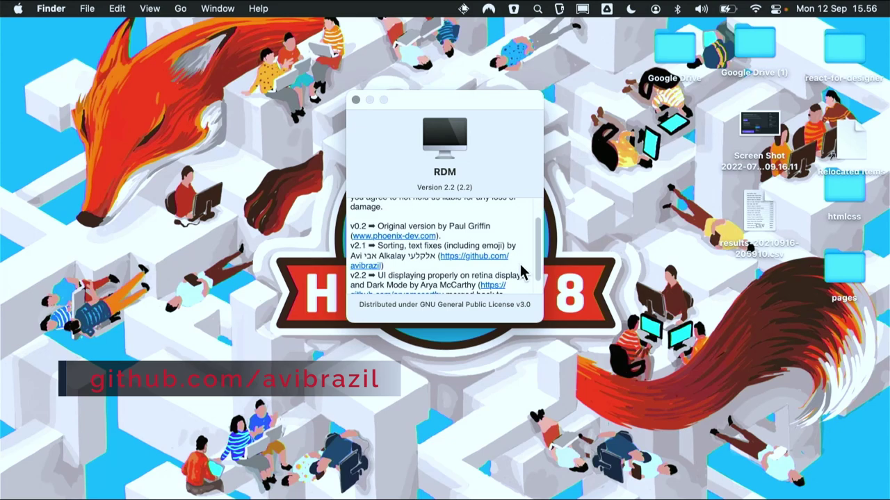
scroll(522, 273, up, 2)
click(357, 100)
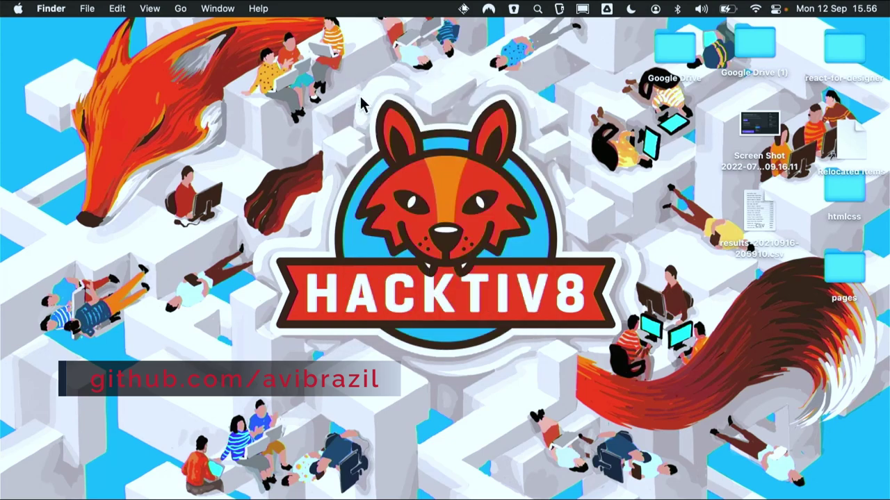
click(583, 9)
mouse_move(580, 45)
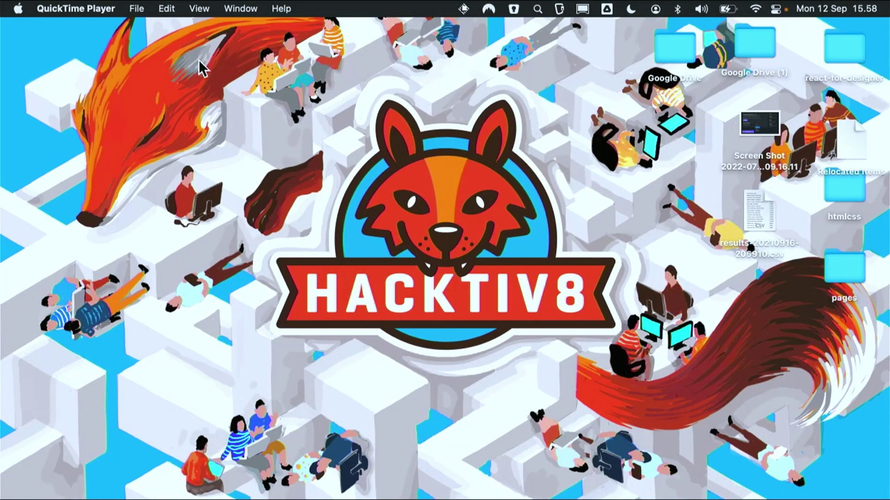
Set up a new QuickTime Player screen recording of a selected portion, placing the capture area at the desktop's upper-left corner
click(141, 8)
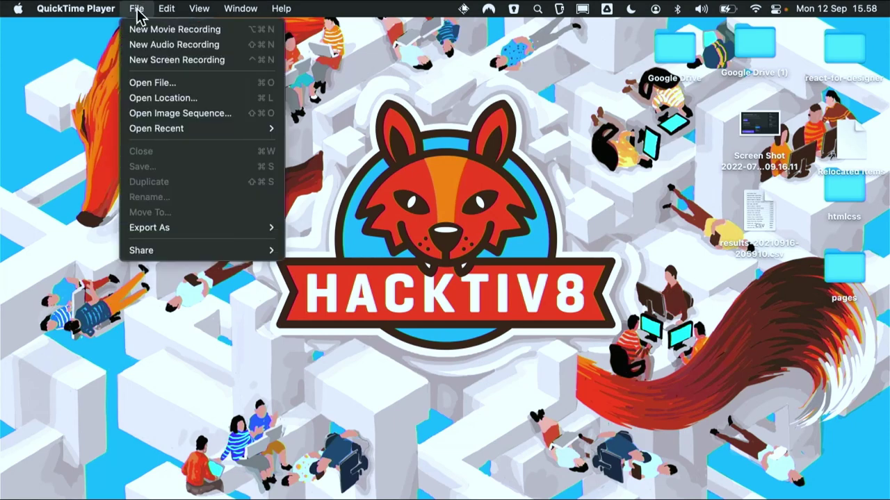
click(150, 61)
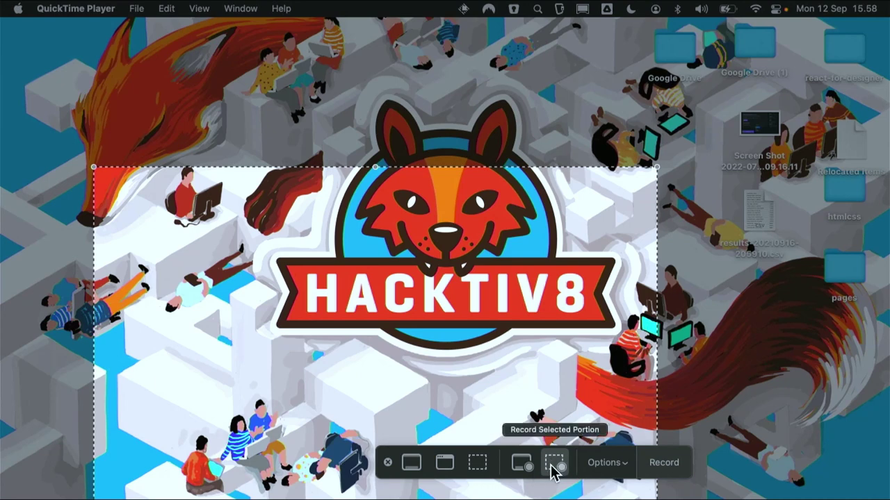
drag(572, 167, 572, 3)
drag(572, 97, 593, 97)
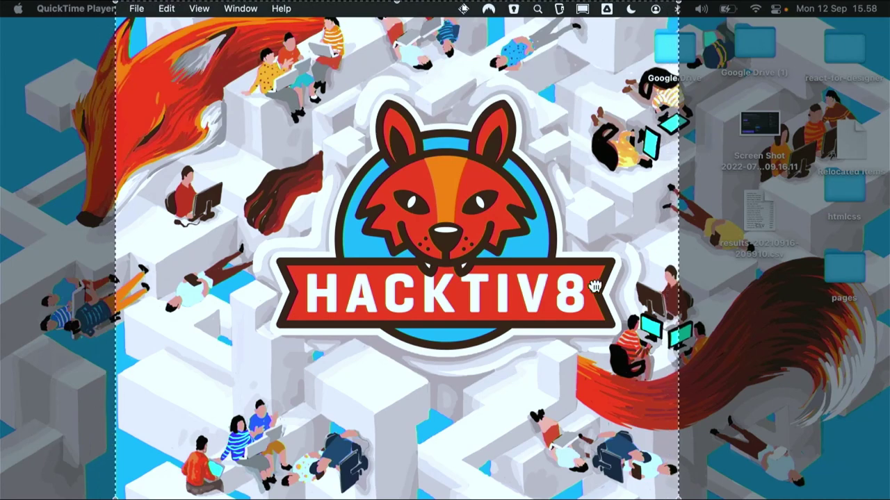
drag(419, 27, 318, 113)
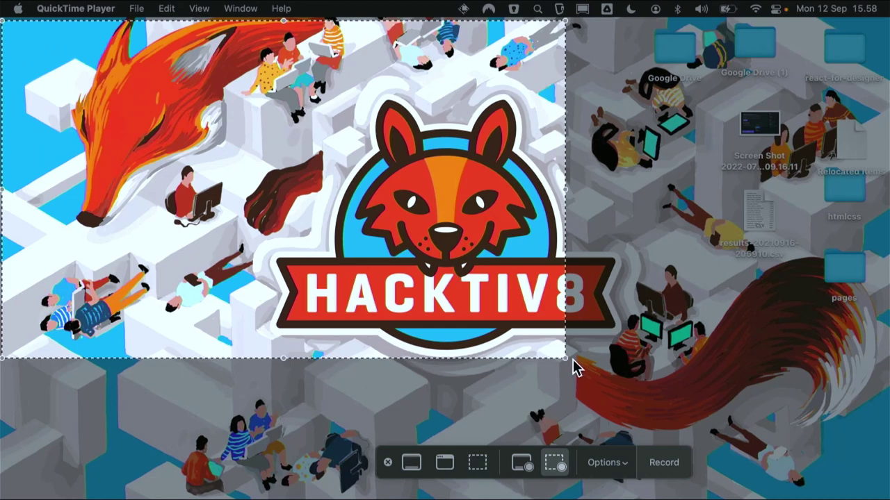
Enlarge the capture area to about 895 x 570 and switch the recording mode to the entire screen
drag(565, 359, 624, 416)
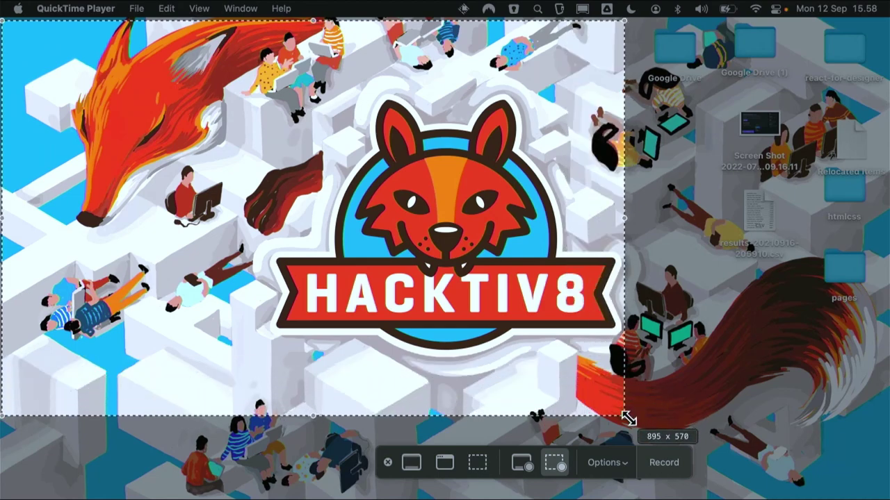
click(522, 464)
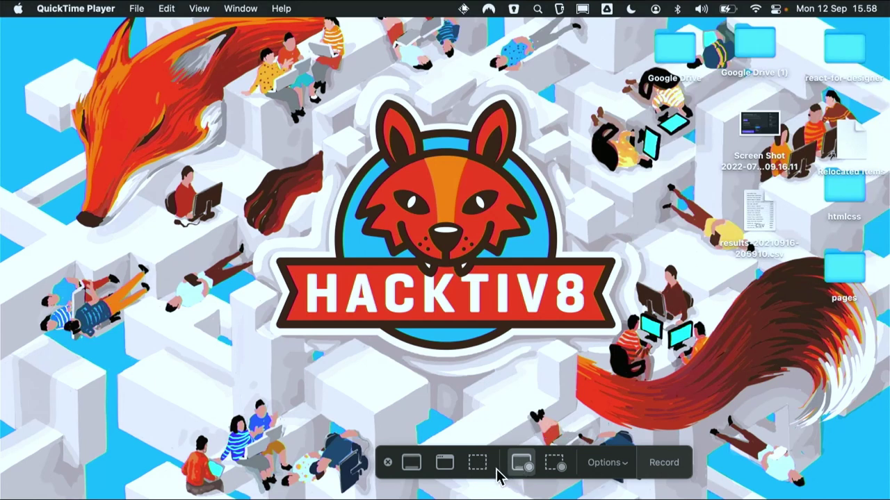
Configure the recording to save to Desktop with a 5-second timer and the Built-in Microphone
click(605, 463)
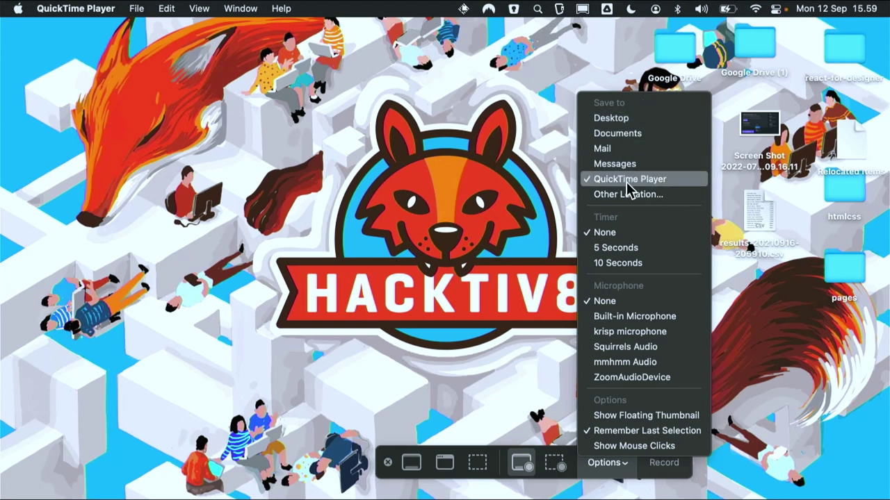
click(634, 119)
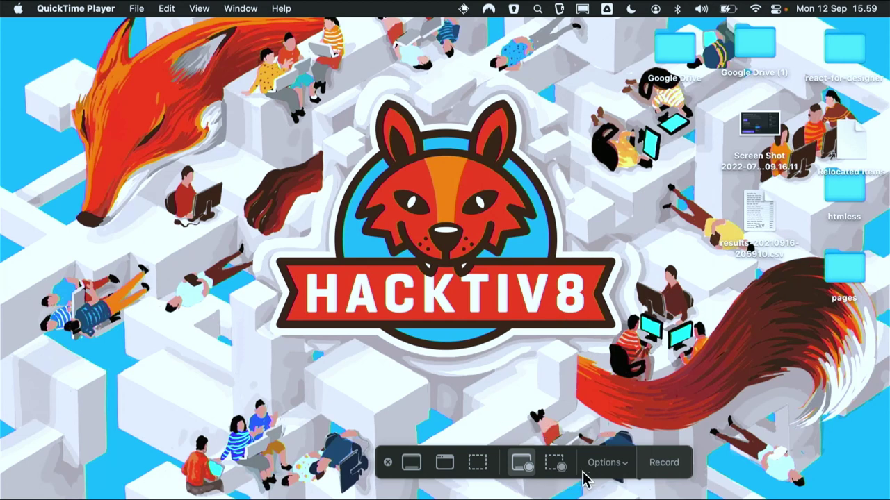
click(610, 462)
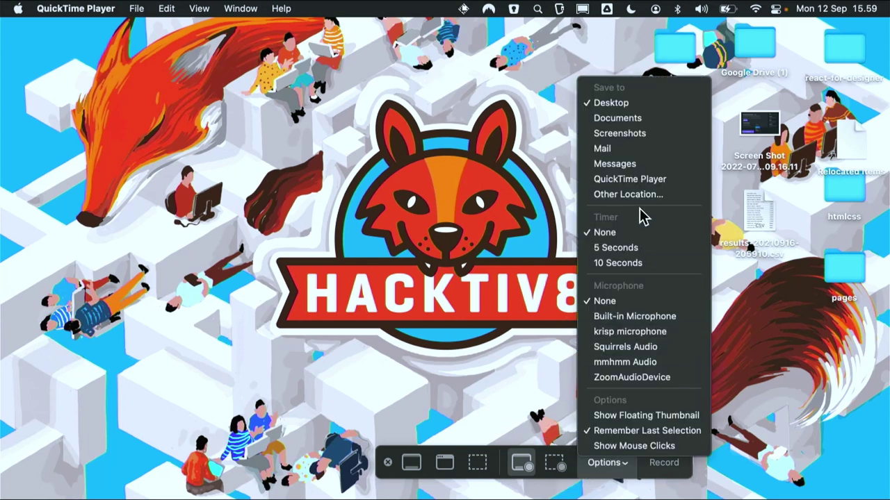
click(629, 250)
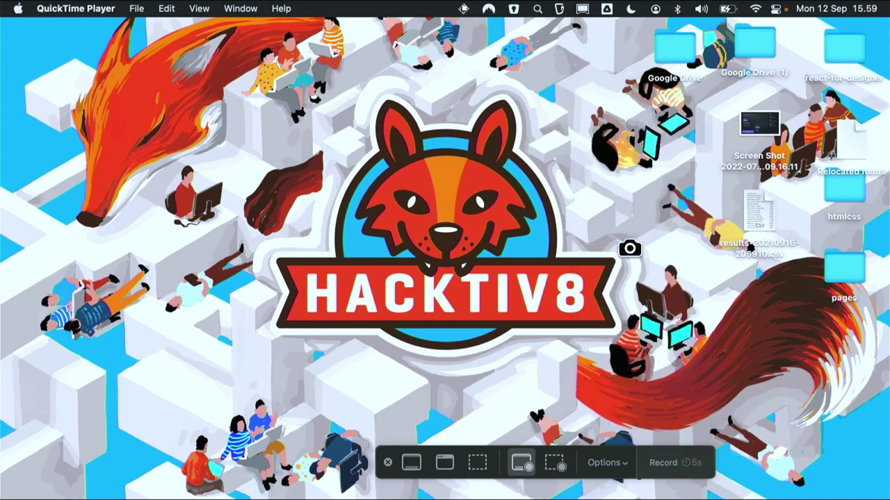
click(606, 463)
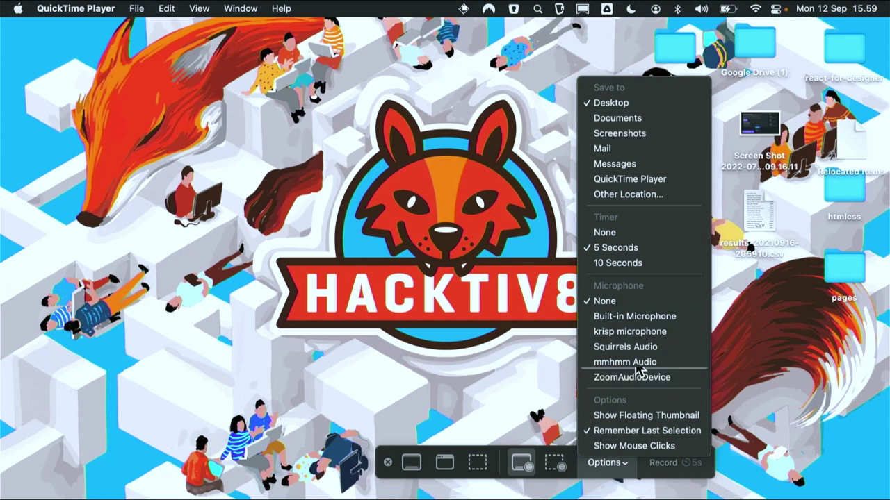
click(635, 318)
click(613, 463)
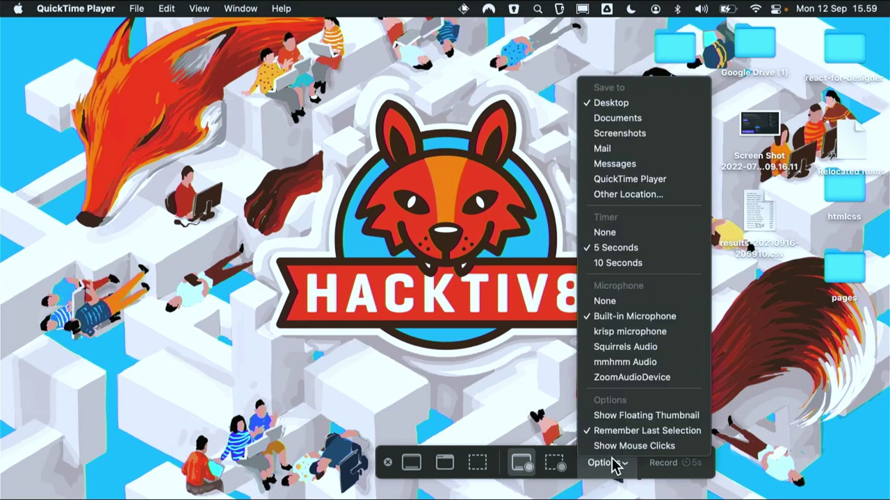
click(615, 464)
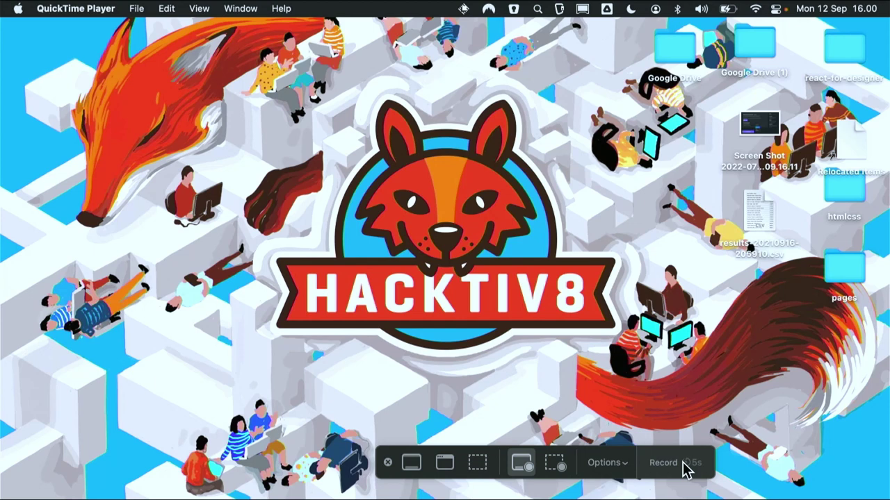
Record the entire screen while showing the OBS website in Safari and stop the recording
click(682, 463)
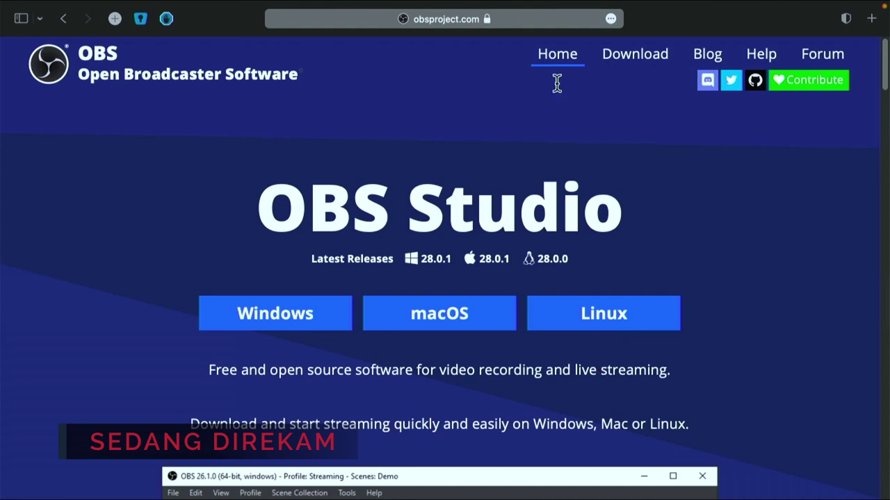
mouse_move(536, 6)
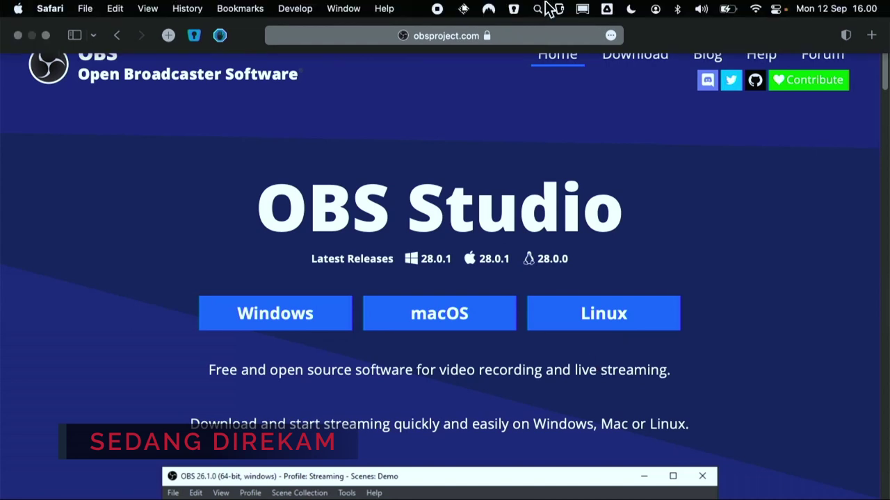
click(439, 11)
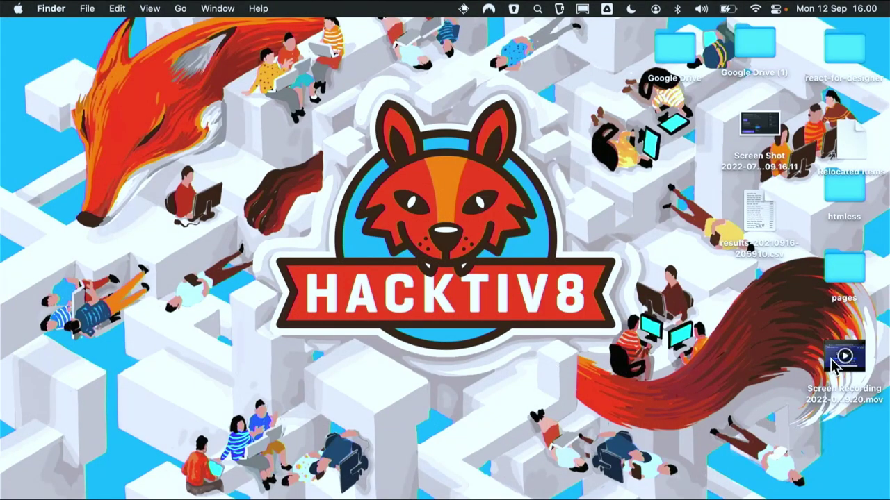
Open the new screen recording from the desktop, enlarge the player window and skip forward through playback
drag(841, 356, 782, 323)
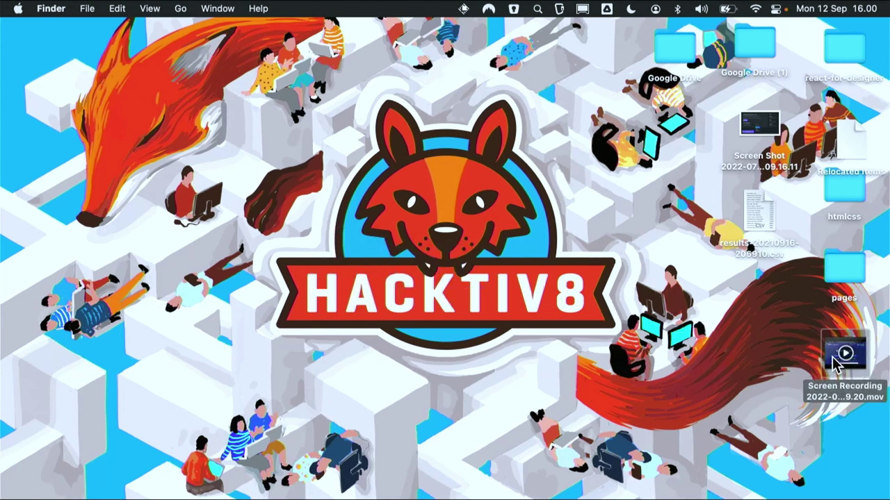
double_click(836, 360)
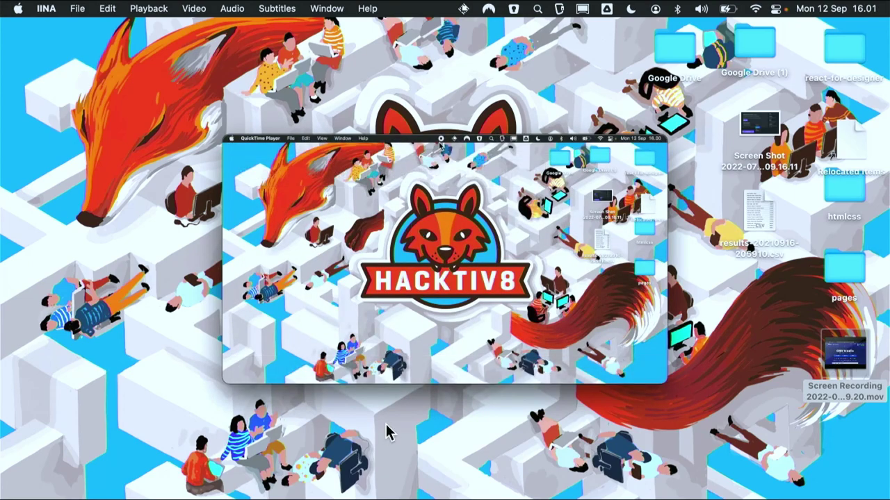
key(super+3)
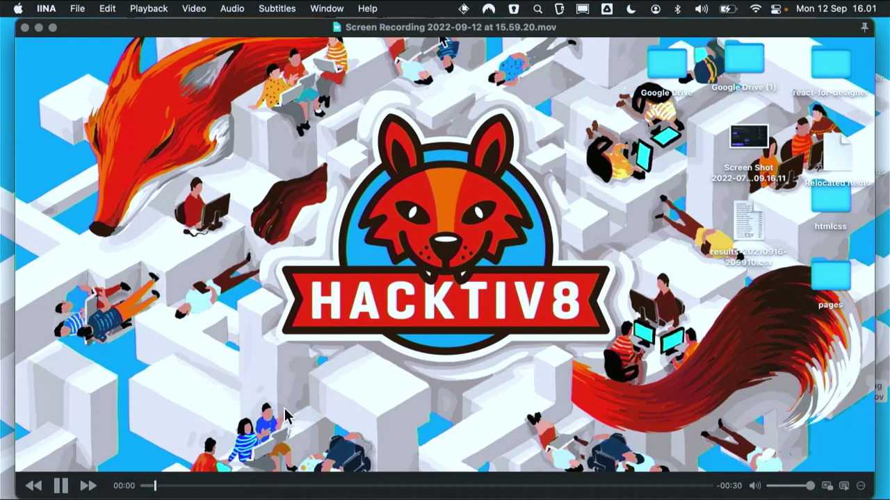
key(Right)
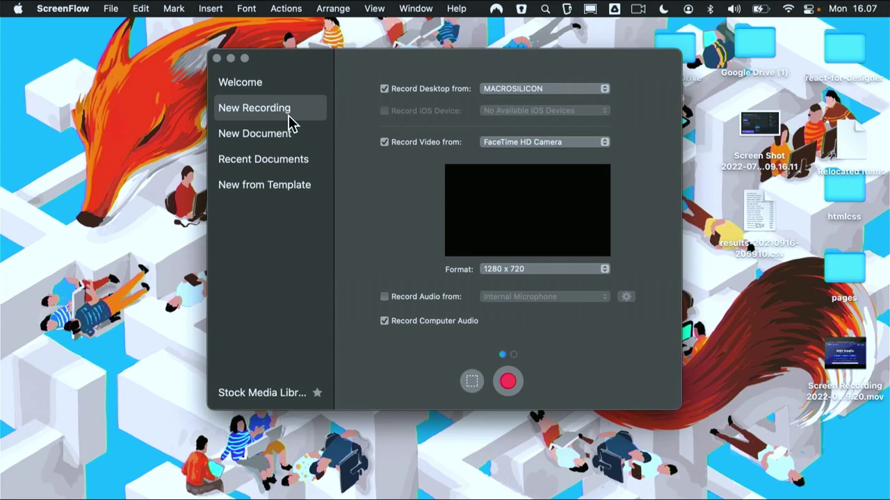
In ScreenFlow's new recording setup, keep MACROSILICON as the desktop source and choose NYK NEMESIS as the video camera
click(554, 91)
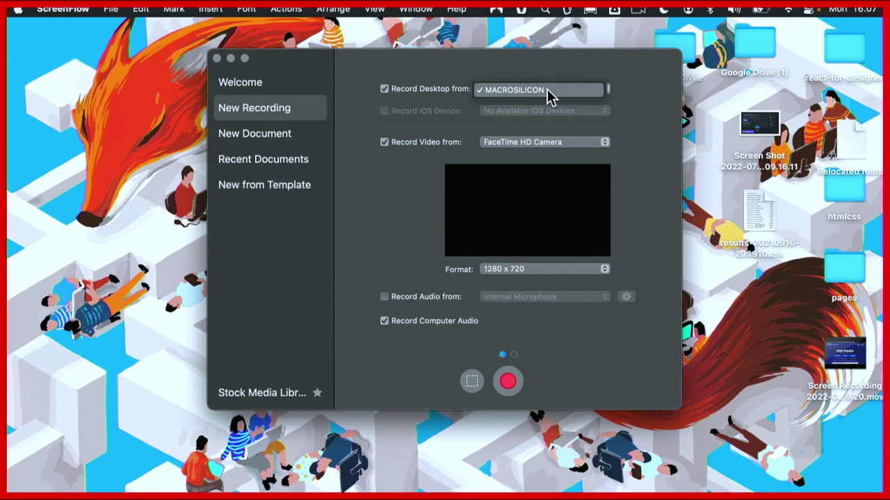
click(549, 94)
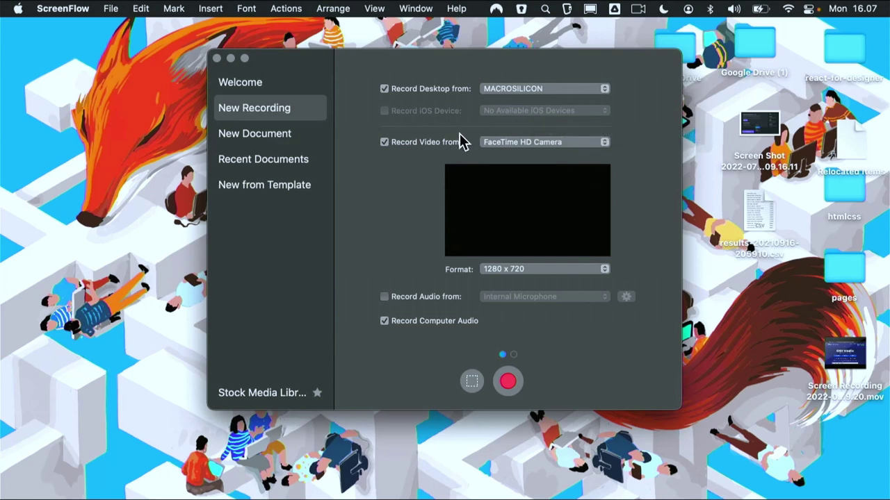
click(490, 144)
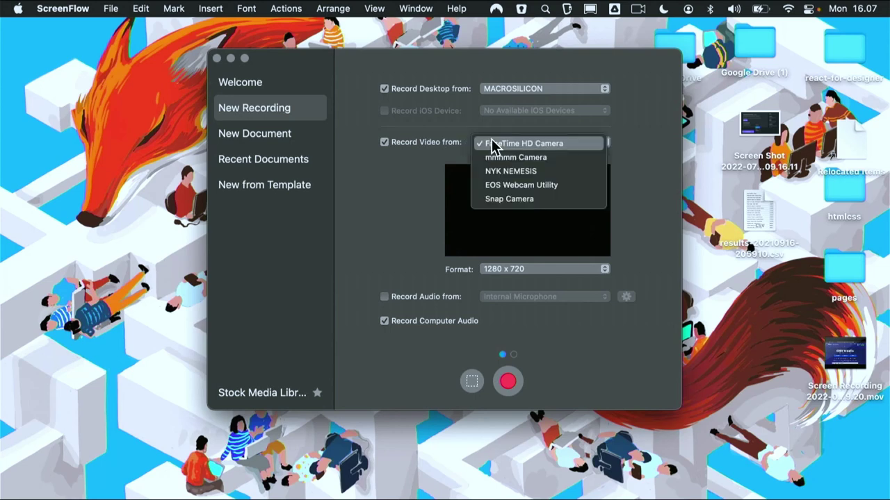
click(518, 173)
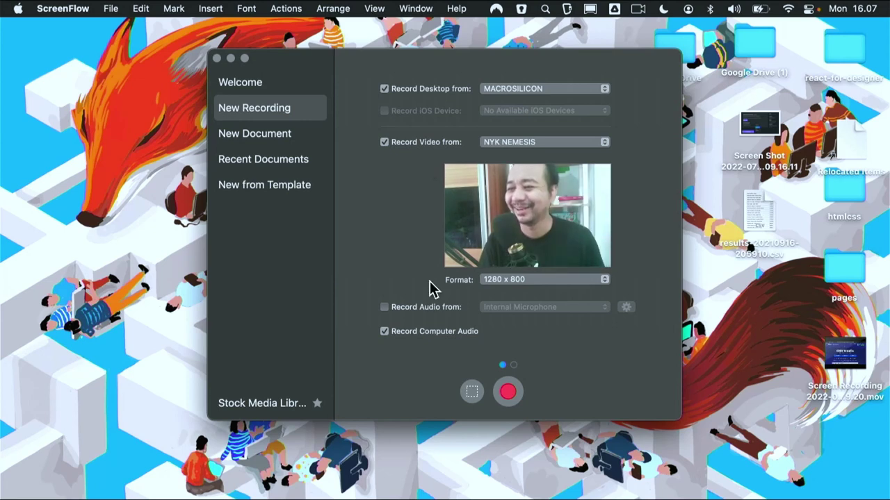
Try the 1280 x 720 camera format and restore the default 1280 x 800 format
click(494, 282)
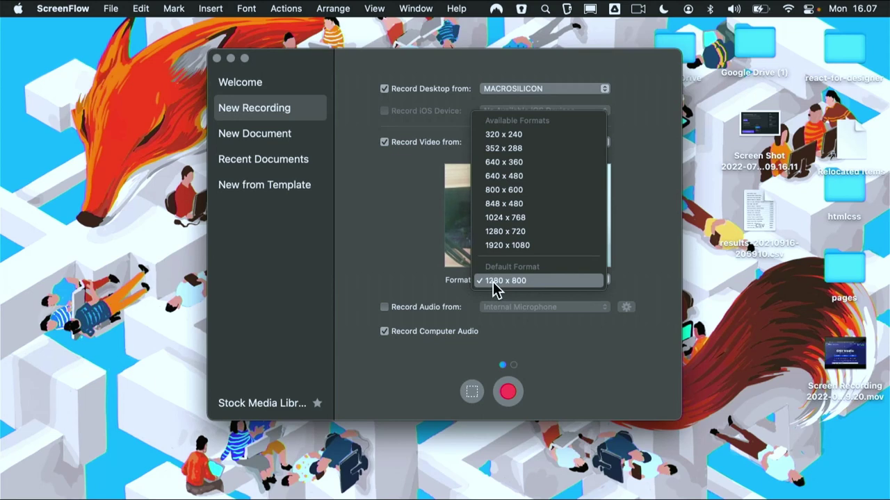
click(523, 235)
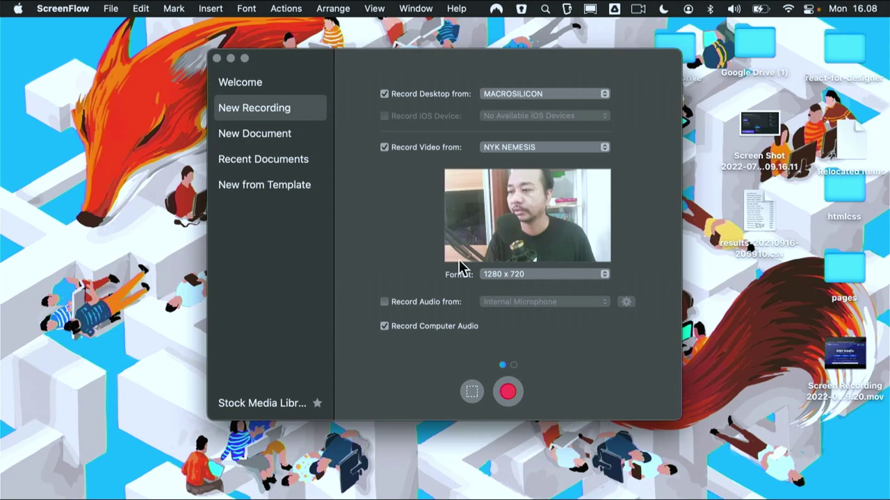
click(532, 276)
click(519, 325)
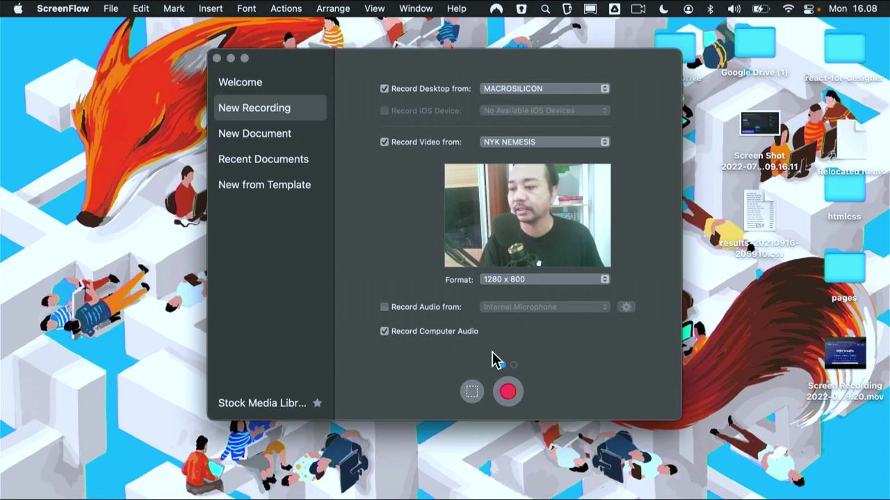
Enable audio recording from the Internal Microphone and review the other available audio sources
click(448, 306)
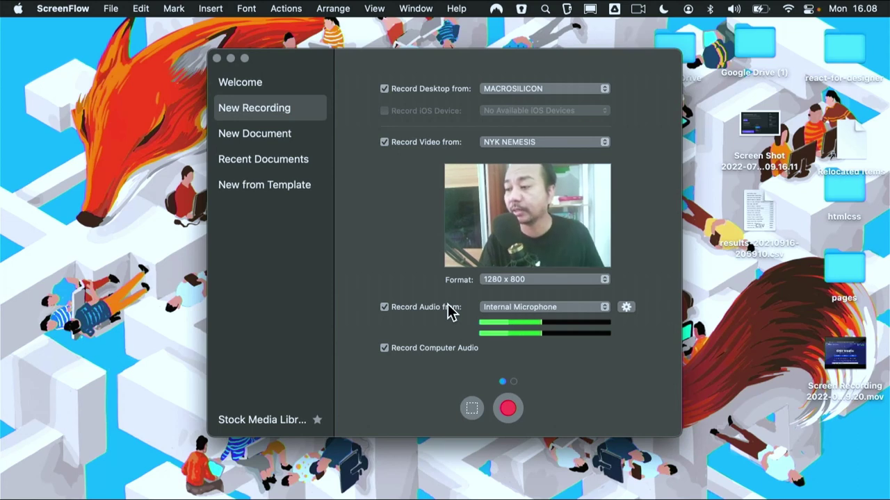
click(491, 310)
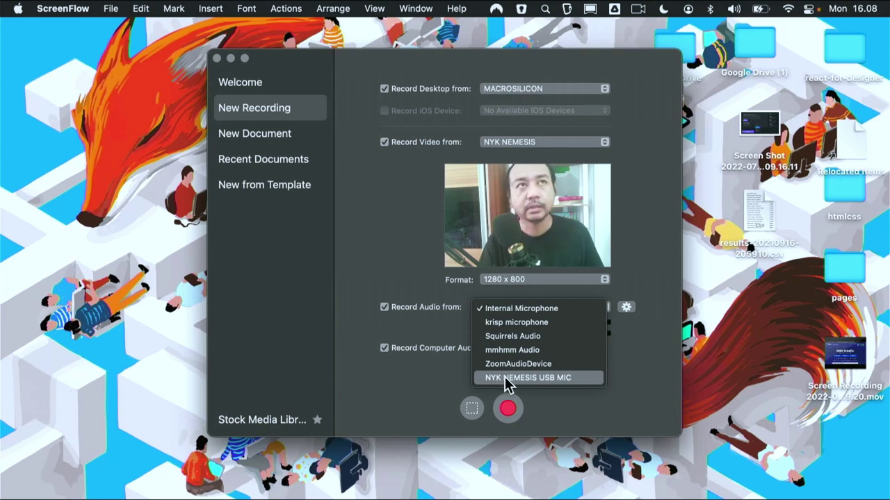
click(433, 306)
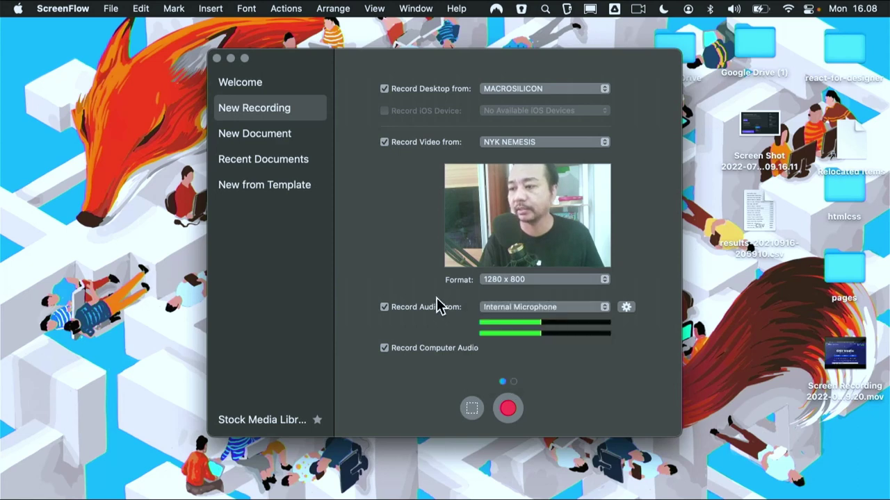
Set the desktop recording framerate to 30 fps and keep the timeline framerate at 30 fps
click(514, 382)
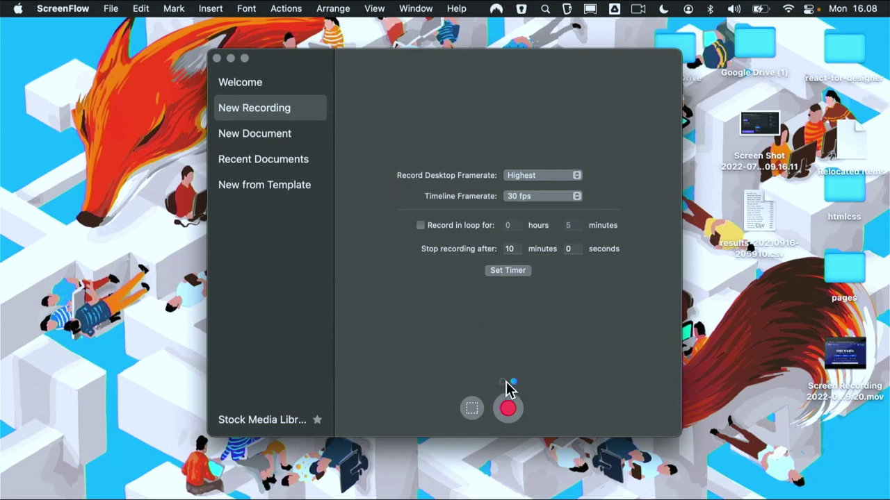
click(536, 182)
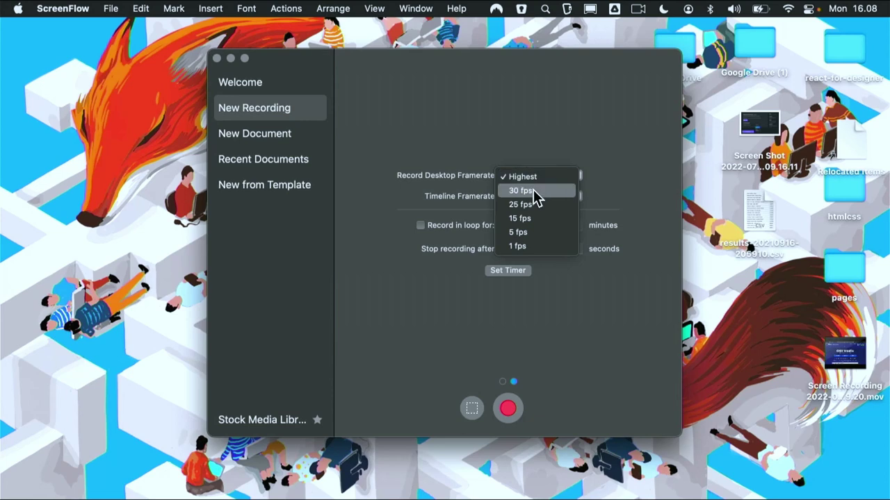
click(536, 191)
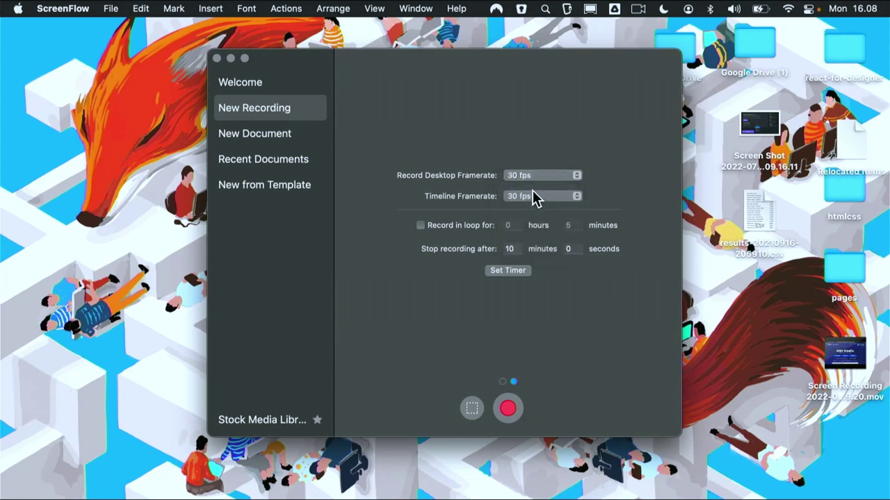
click(534, 197)
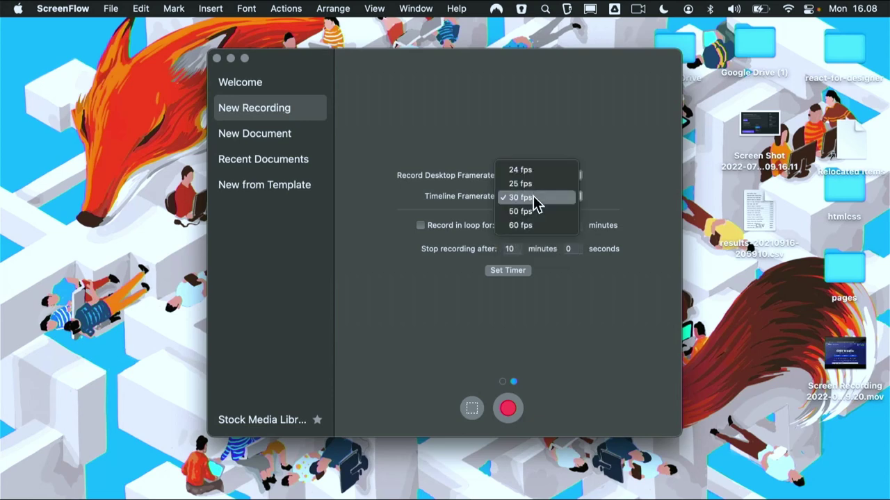
click(418, 186)
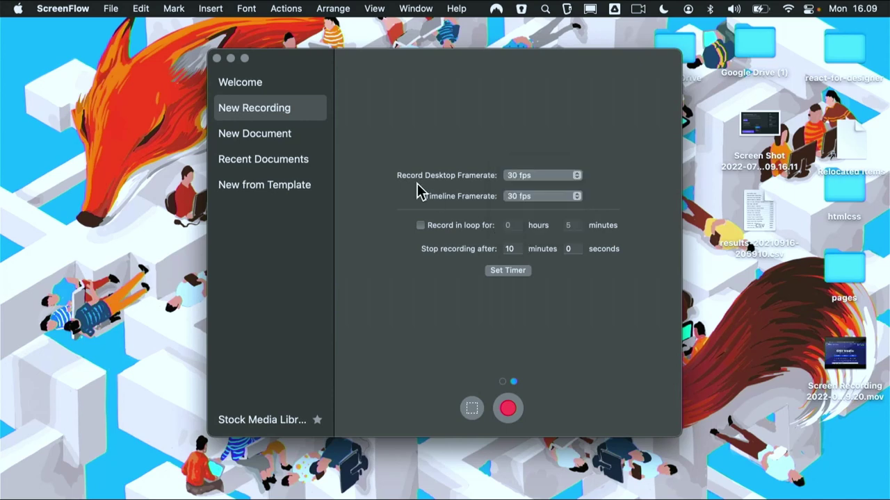
click(550, 175)
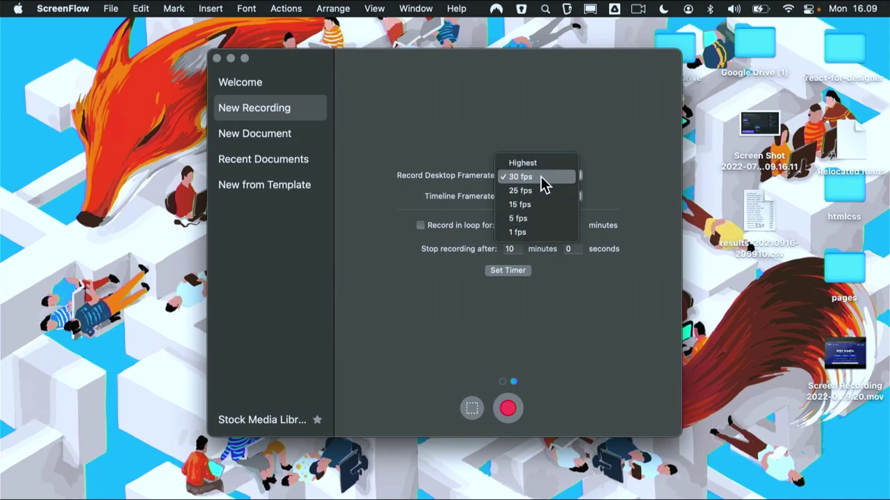
click(540, 177)
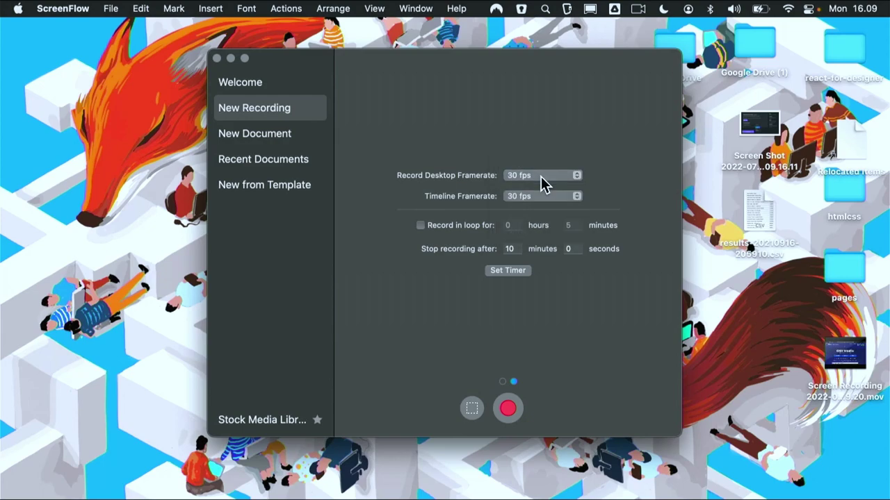
Start the ScreenFlow recording, move the kitty full-screen space ahead of Safari, and return to Safari
click(508, 410)
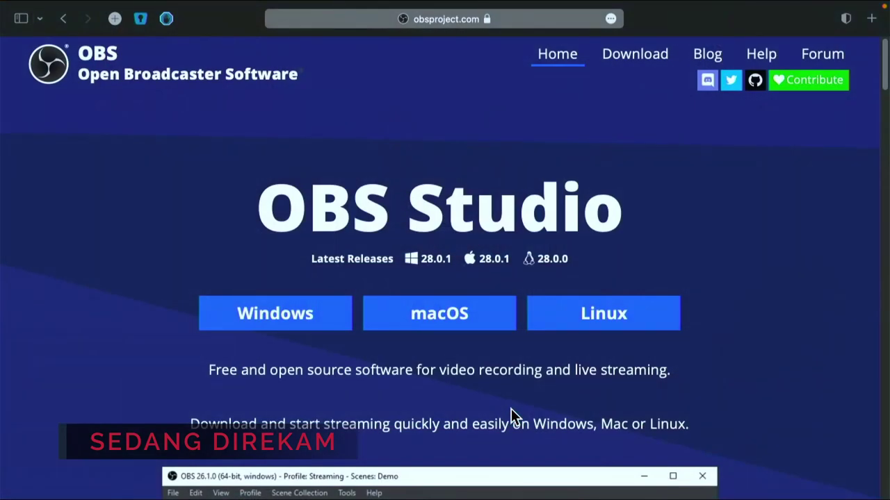
key(ctrl+Up)
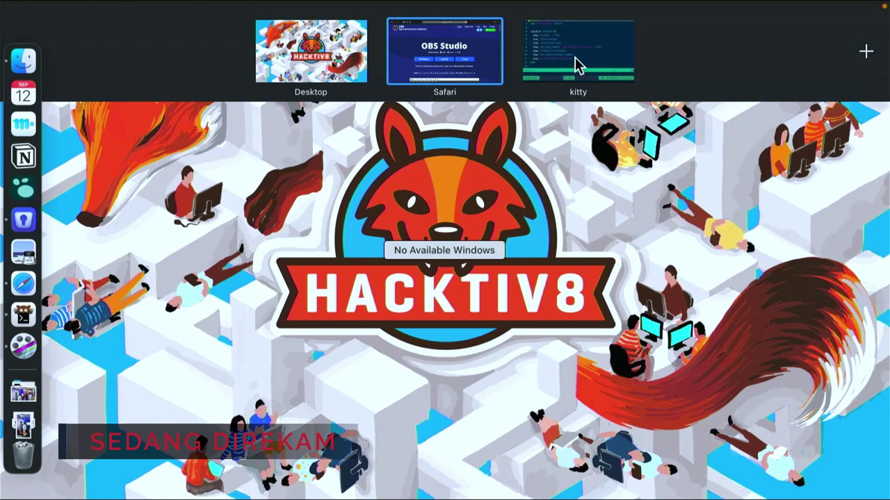
drag(575, 66, 428, 59)
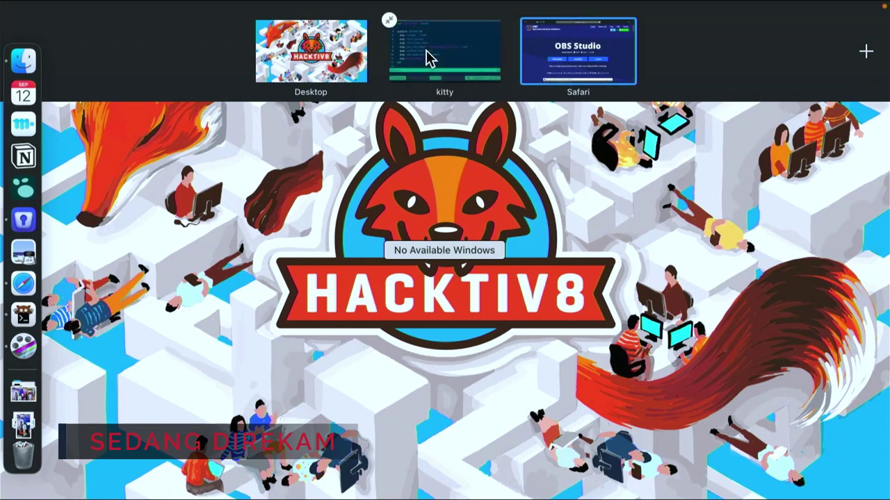
click(604, 58)
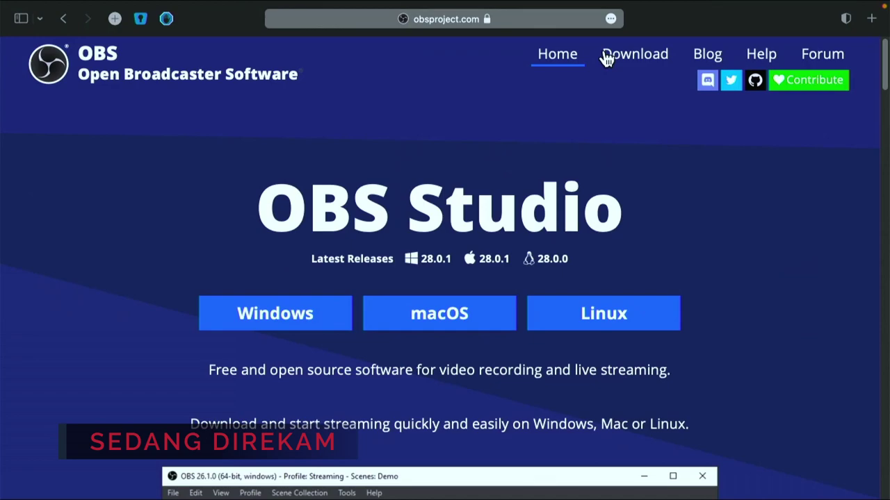
Switch to kitty and scroll through the code of router.ex while recording
key(super+Tab)
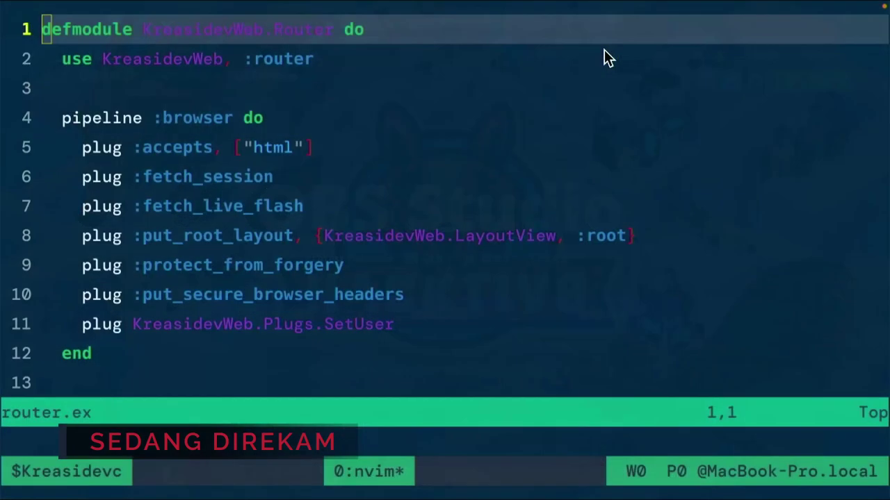
key(j)
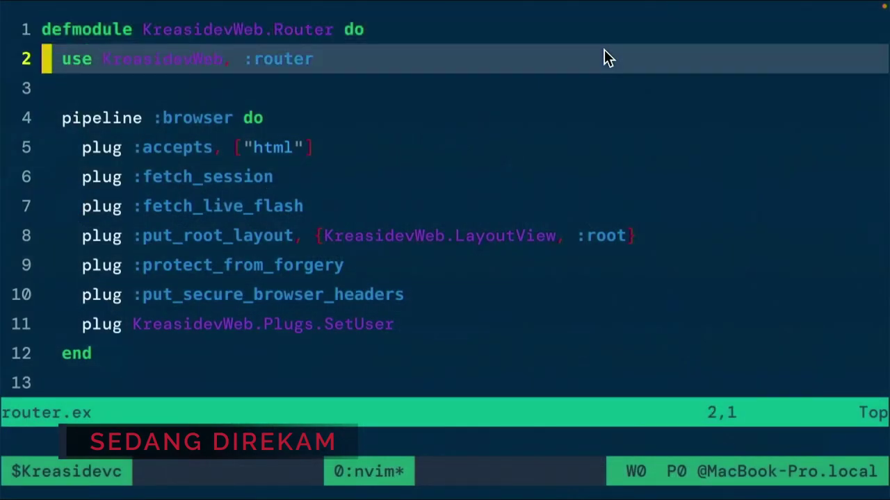
scroll(605, 59, down, 7)
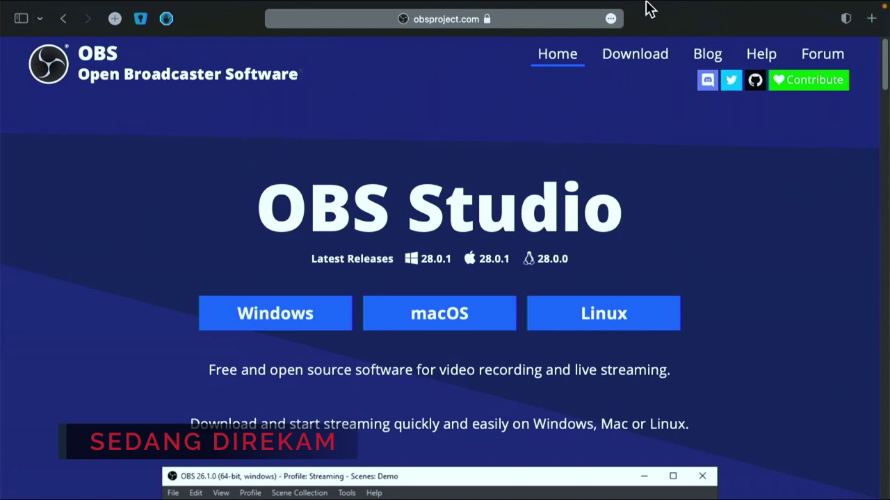
Stop the ScreenFlow recording so that it opens for editing
mouse_move(660, 9)
click(605, 9)
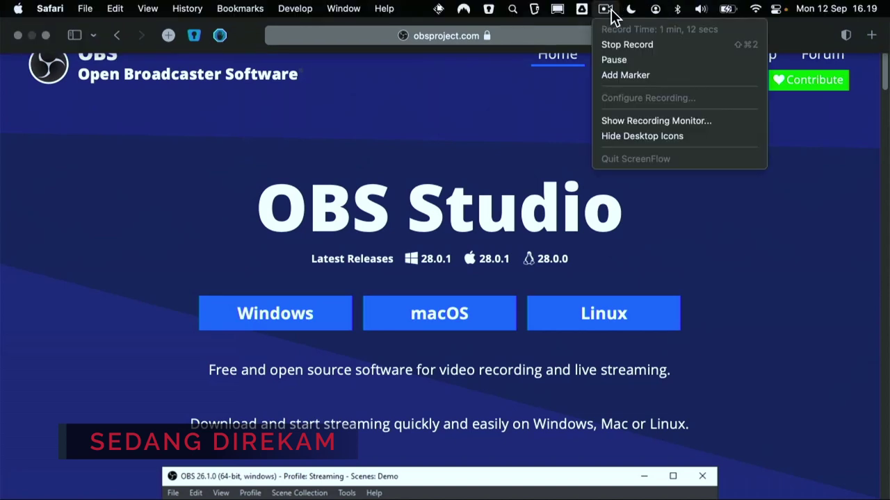
click(621, 45)
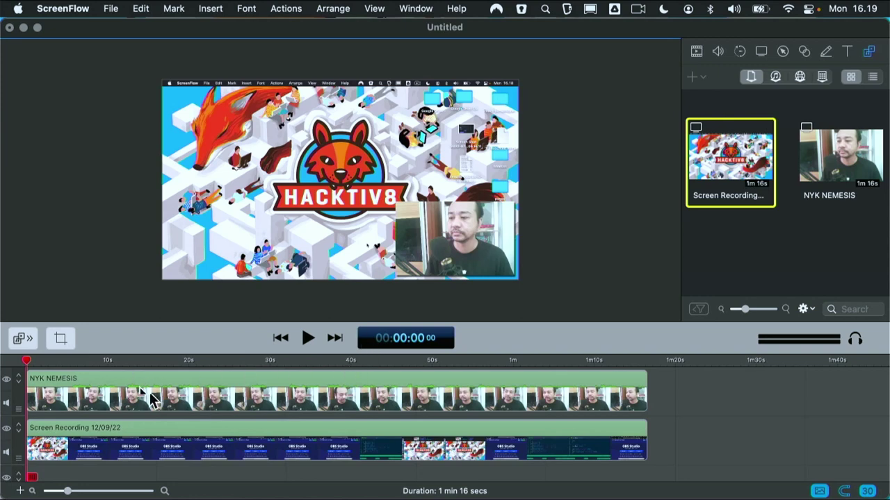
Shrink the NYK NEMESIS webcam video and place it in the upper-right corner of the canvas
click(444, 220)
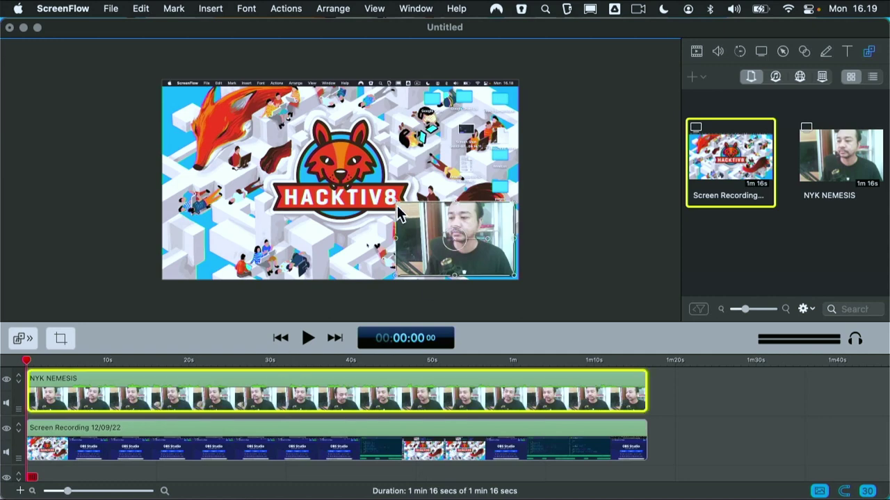
drag(395, 212, 414, 218)
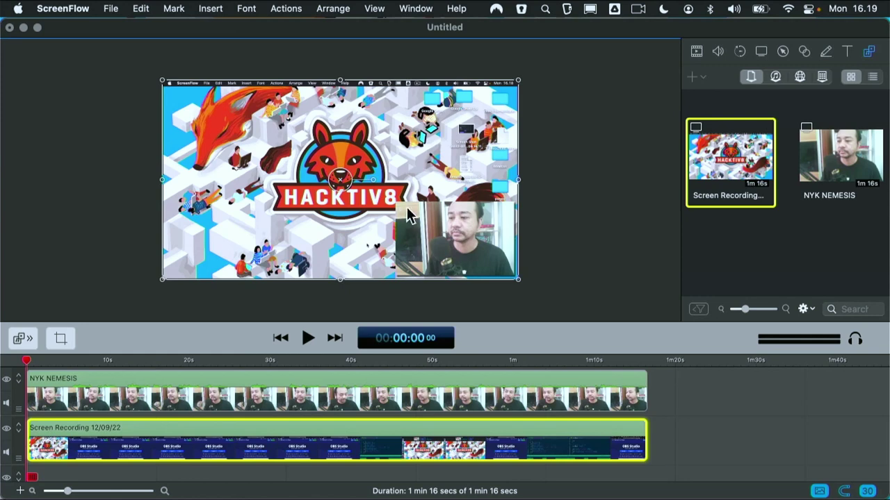
click(576, 229)
click(473, 226)
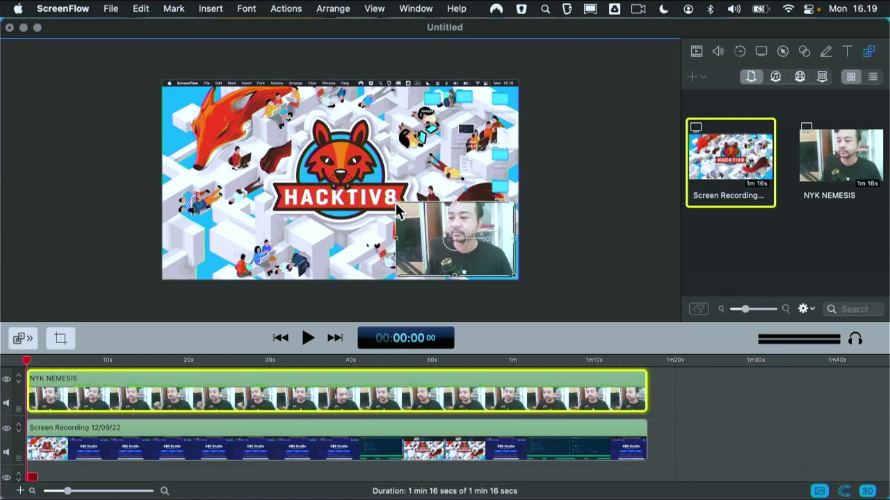
drag(396, 203, 481, 112)
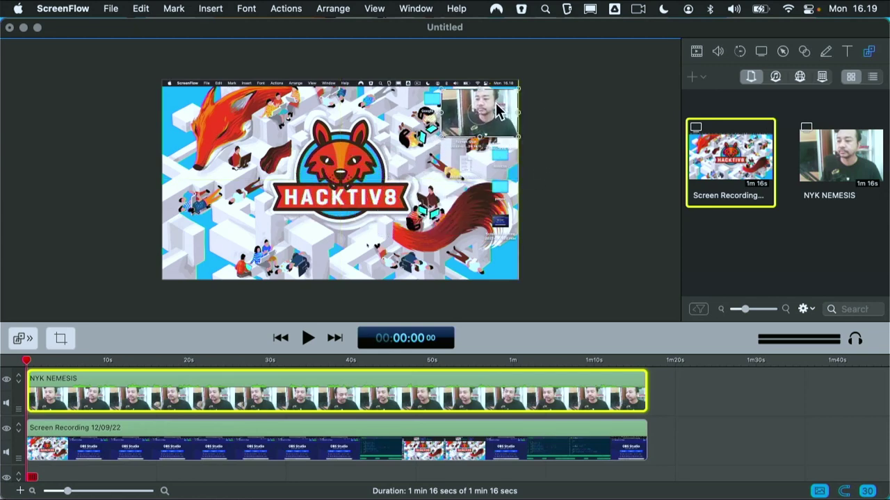
Split the NYK NEMESIS and Screen Recording clips at about 5 seconds on the timeline
click(71, 360)
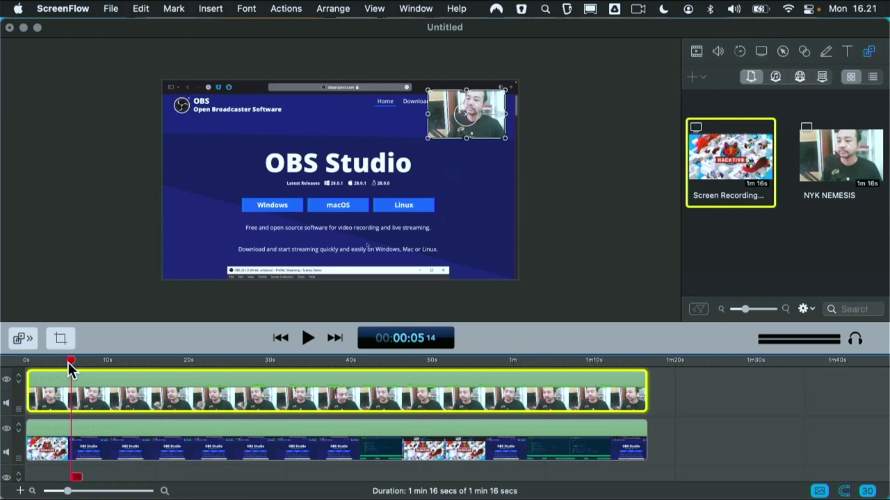
key(t)
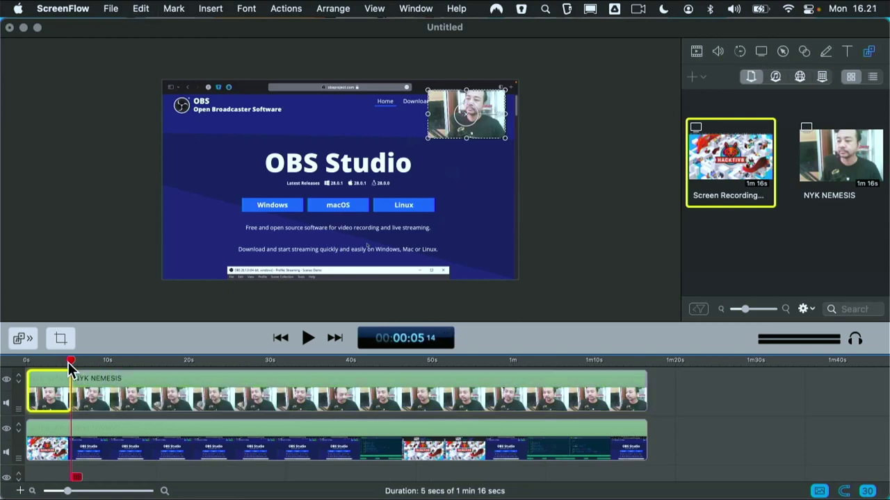
click(111, 442)
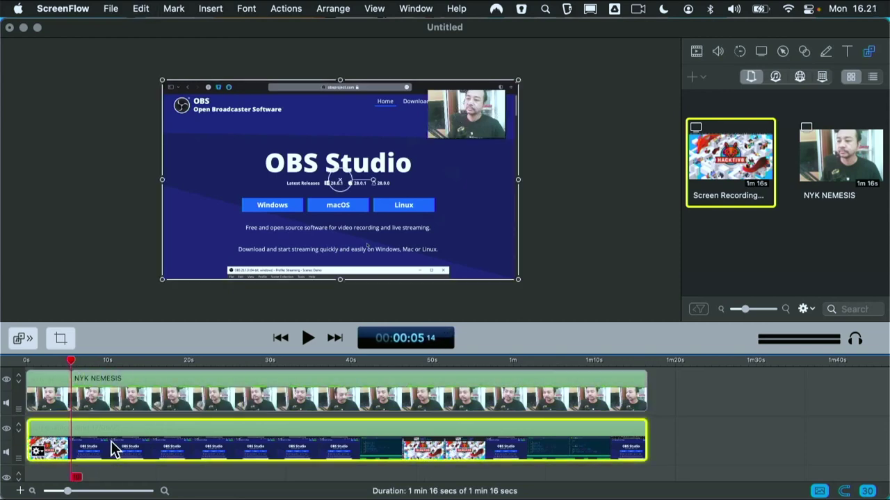
key(t)
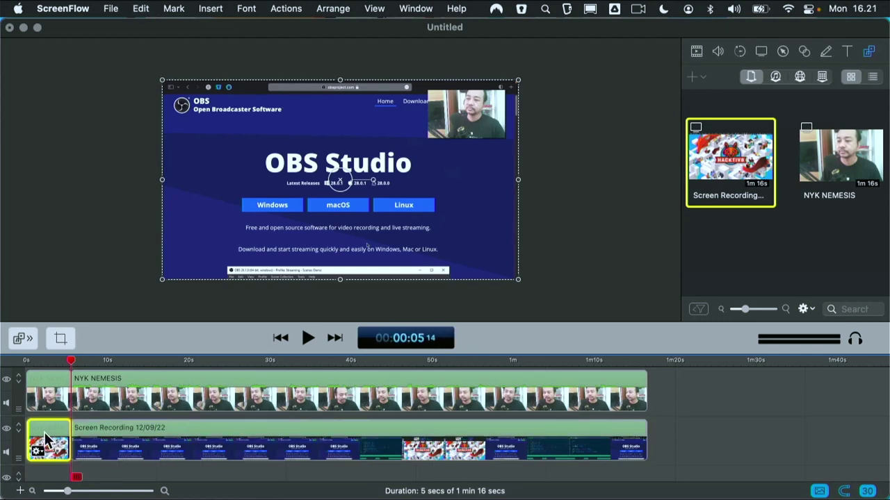
Delete the opening 5-second segments of both clips and close the gaps left at the start of their tracks
key(BackSpace)
click(59, 399)
key(BackSpace)
click(59, 400)
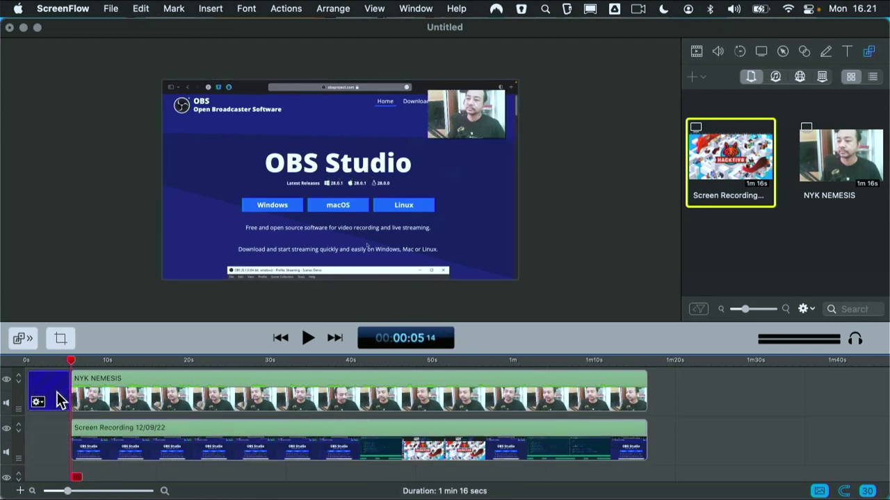
key(BackSpace)
click(63, 446)
key(BackSpace)
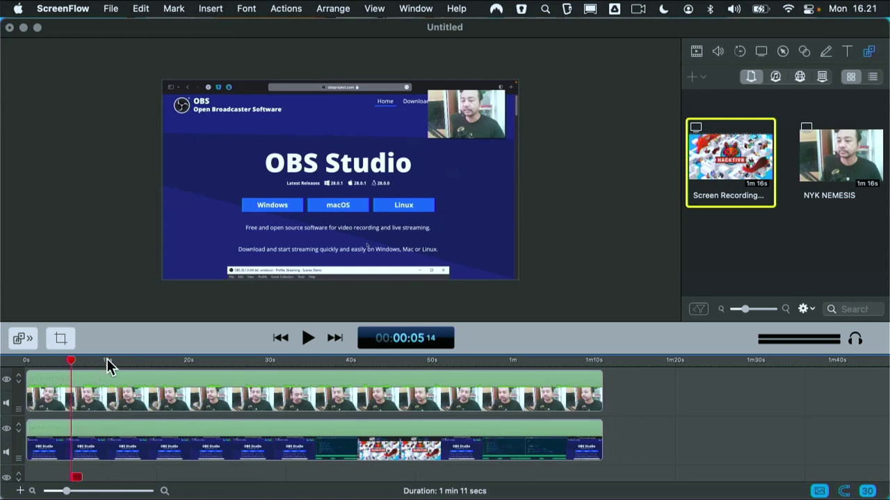
Trim the ends of the NYK NEMESIS and Screen Recording clips to a duration of 1m 6.5s
drag(107, 359, 566, 386)
click(597, 383)
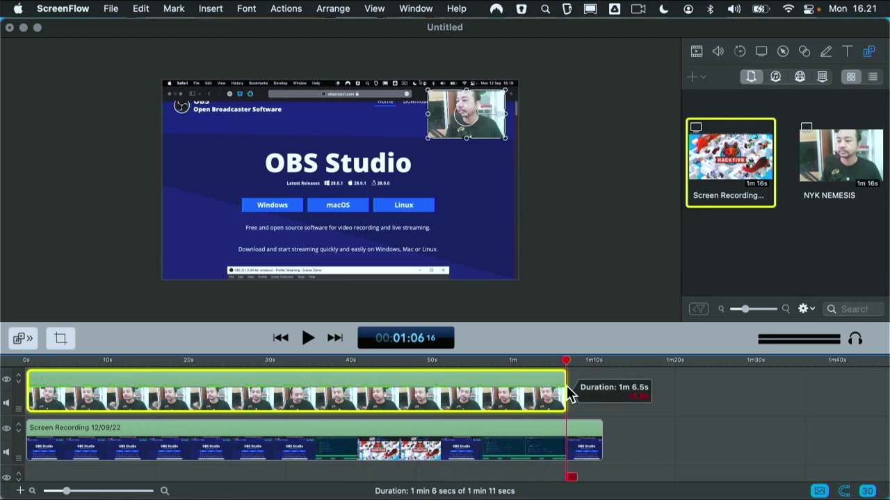
click(602, 448)
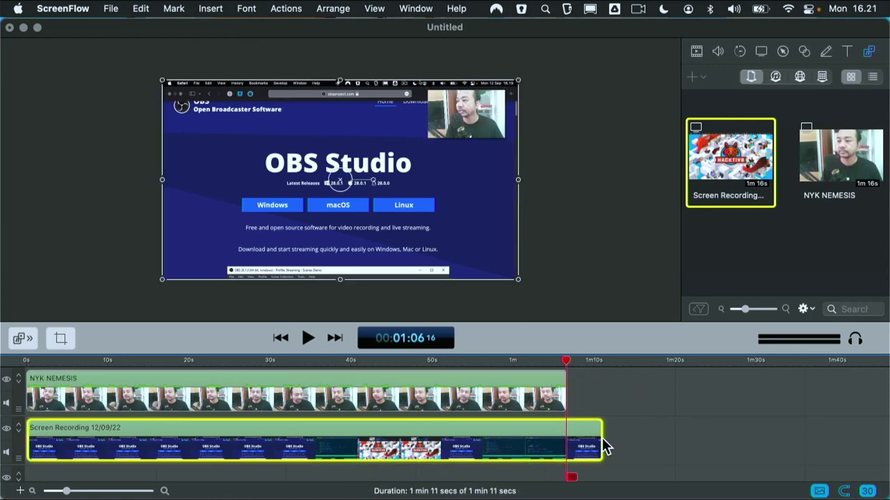
drag(602, 440, 565, 439)
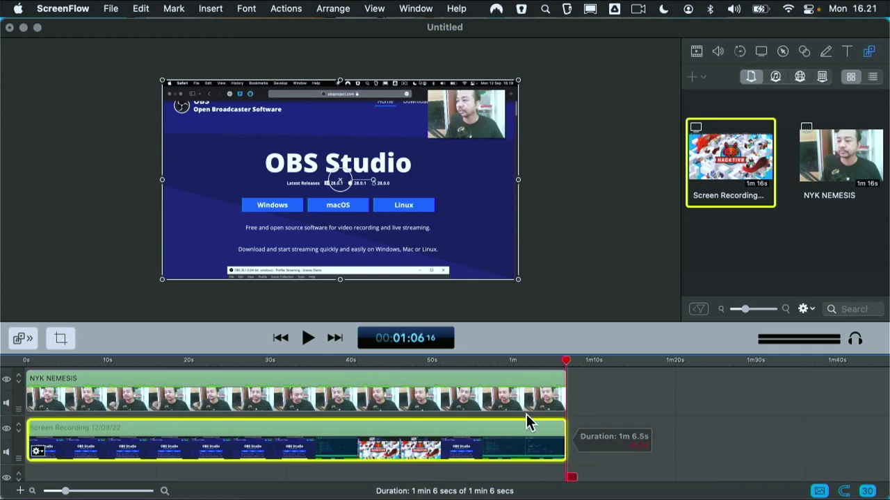
Move the playhead to about 16 seconds and review the screen recording clip's Video Motion, Audio and Video properties
click(273, 360)
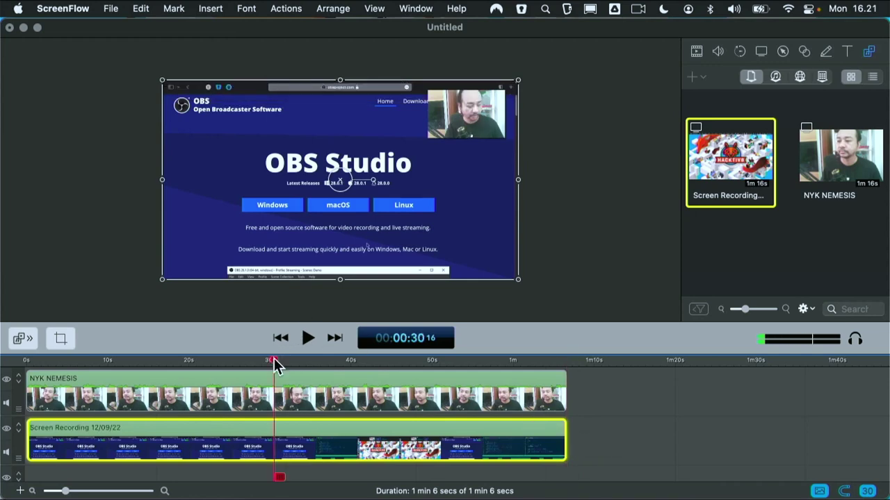
click(159, 359)
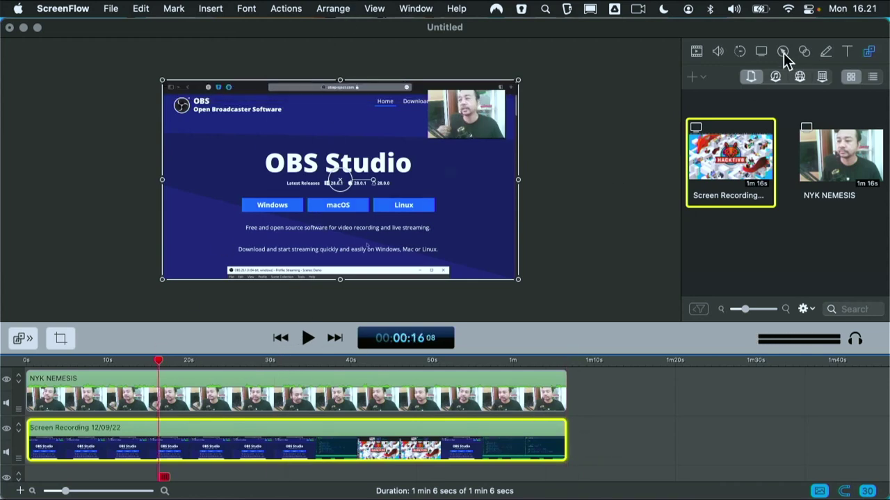
click(741, 51)
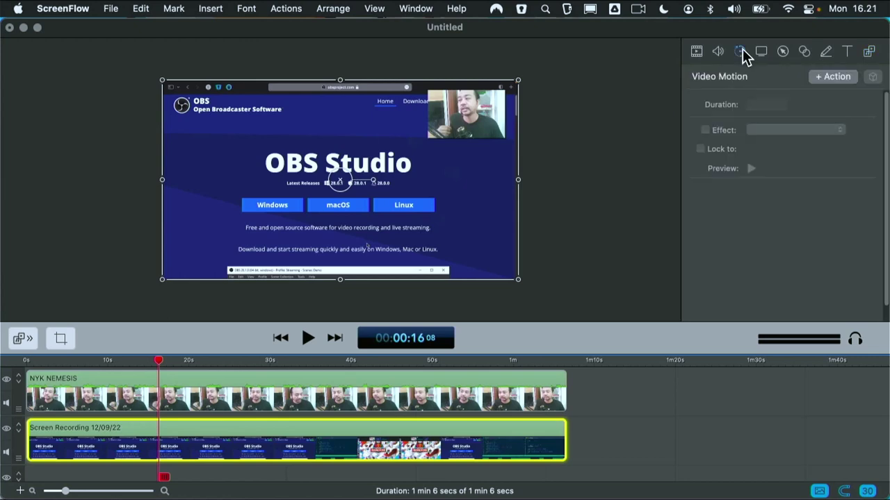
click(728, 52)
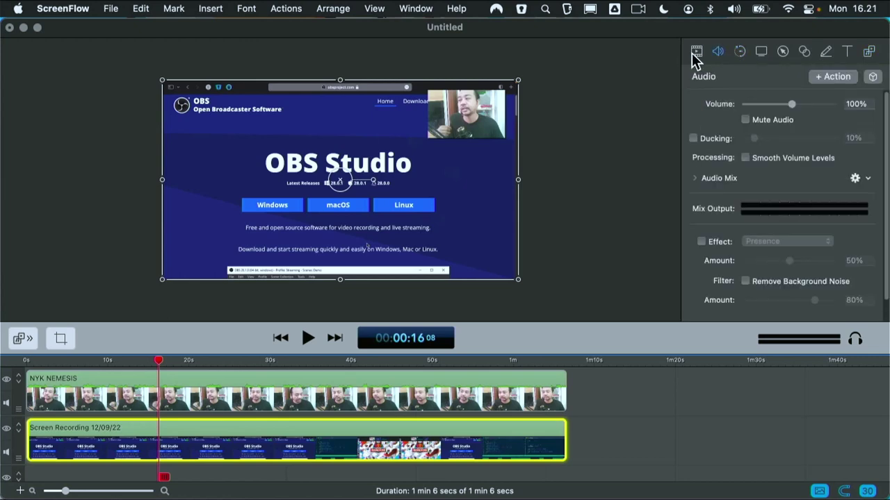
click(694, 52)
Add a mouse cursor callout to the screen recording clip with Blur Background enabled and Zoom Up at 311%
click(782, 52)
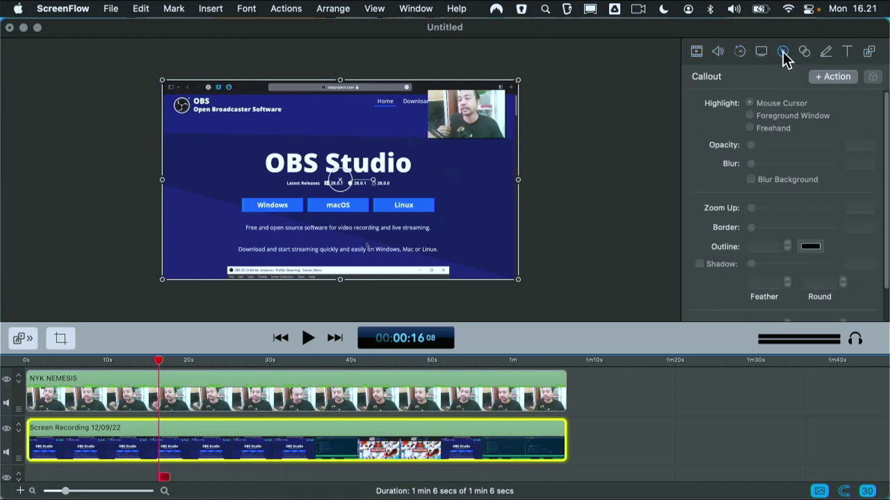
click(821, 75)
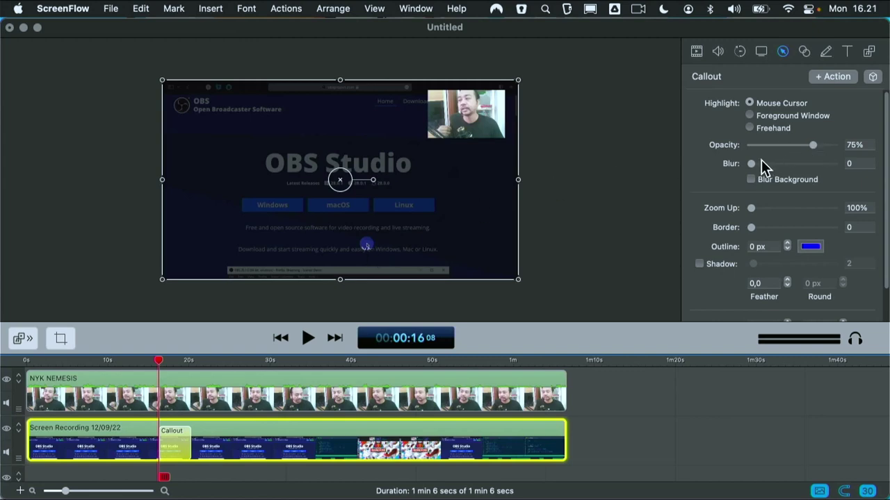
mouse_move(754, 164)
mouse_down()
mouse_move(785, 164)
mouse_move(750, 166)
mouse_up()
drag(752, 209, 796, 208)
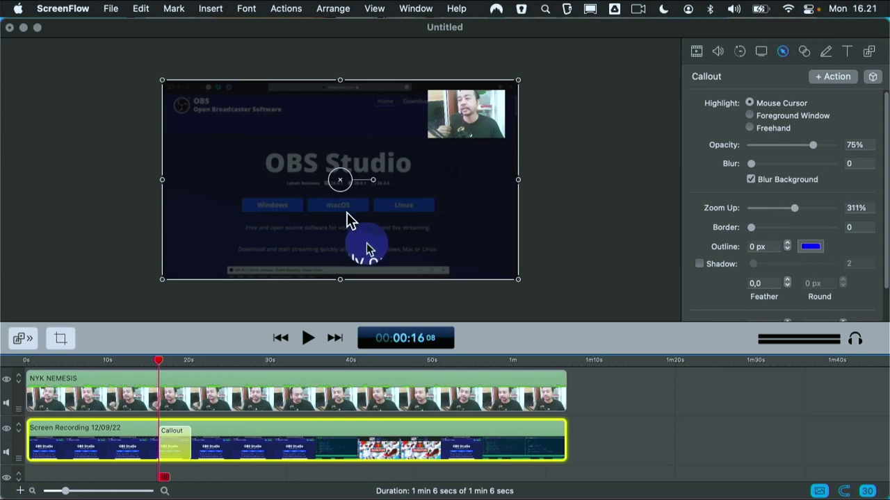
Play back the callout section to preview it and place the playhead at about 25 seconds
click(308, 338)
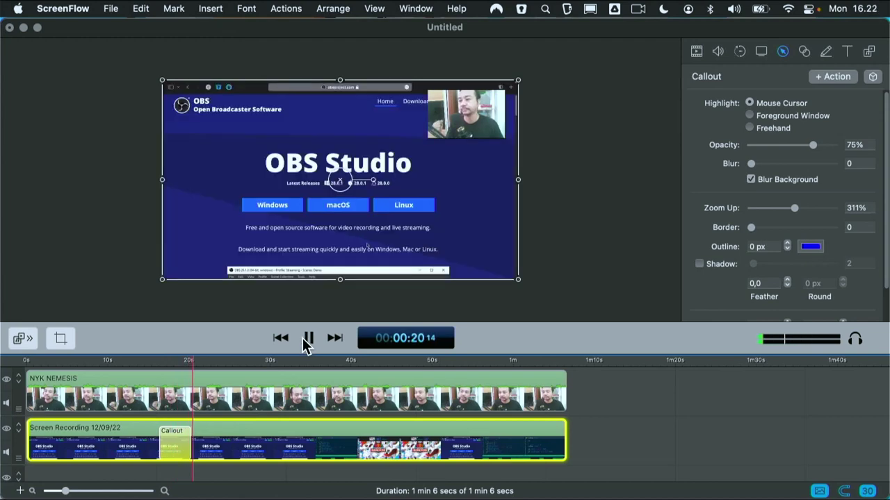
click(308, 340)
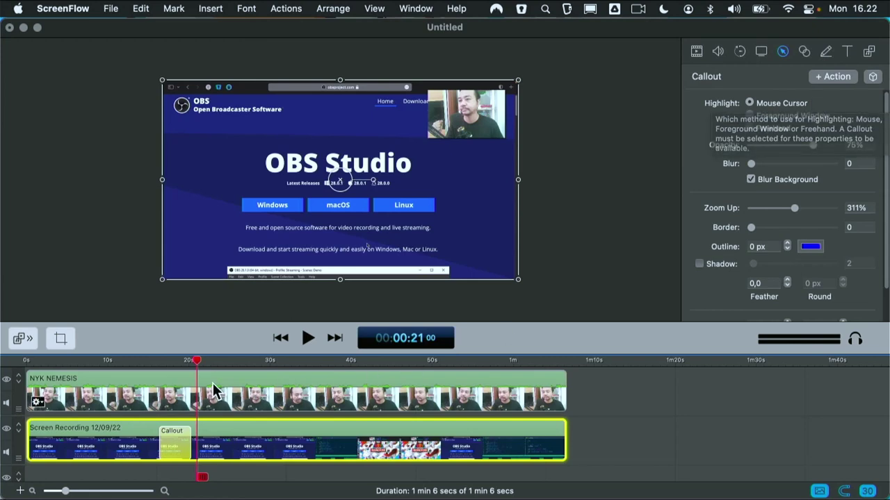
click(232, 363)
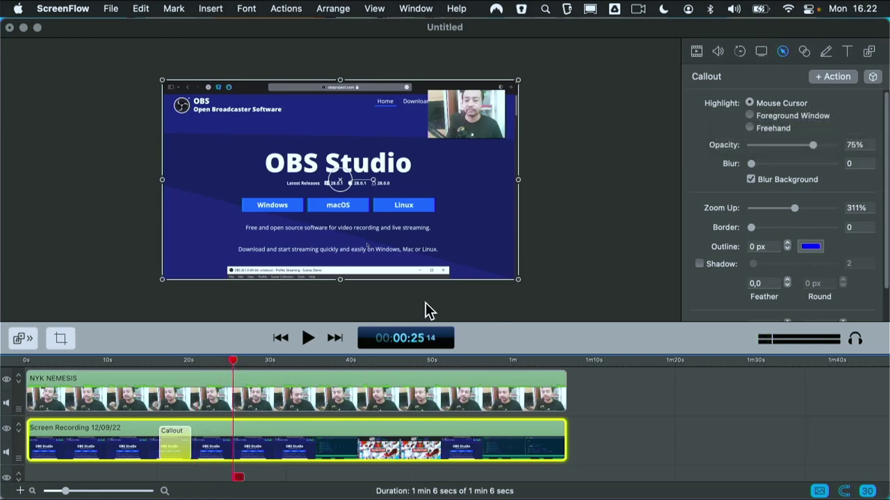
Try adding a Touch Callout action to the screen recording clip at the playhead and undo it
click(803, 53)
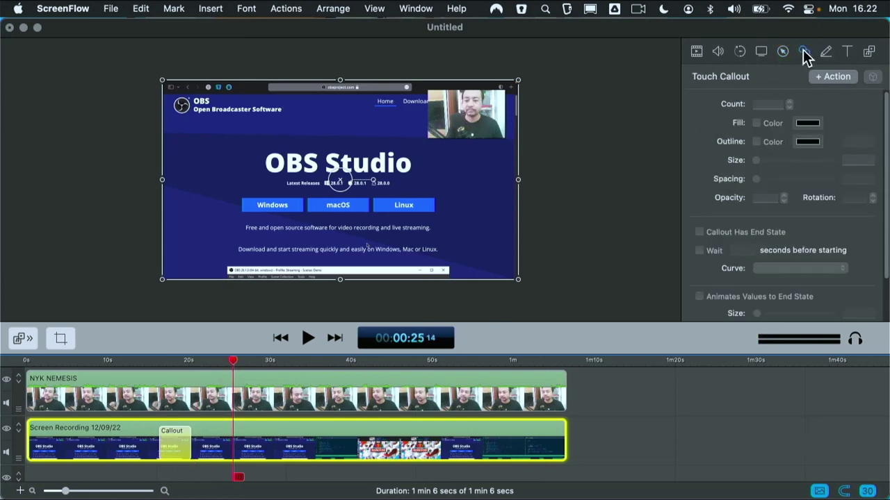
click(831, 77)
key(super+z)
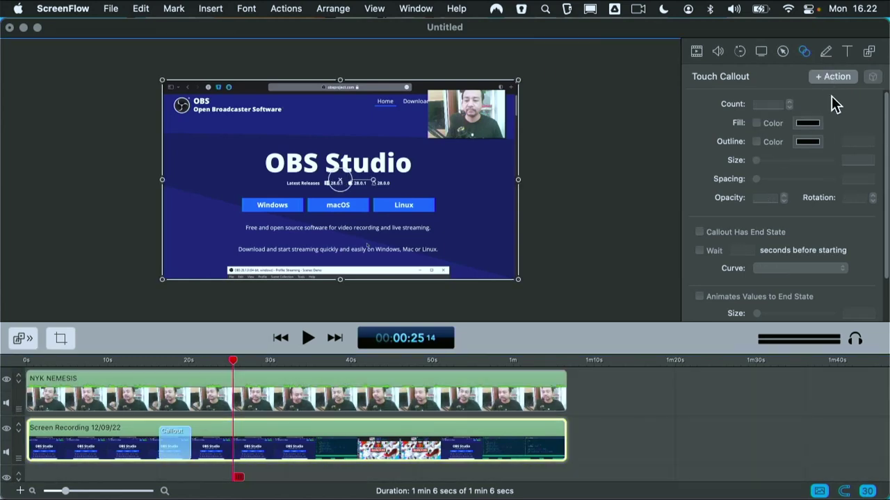
Add an annotation at about 25 seconds, draw a diagonal line above the OBS Studio title and colour it red
click(826, 53)
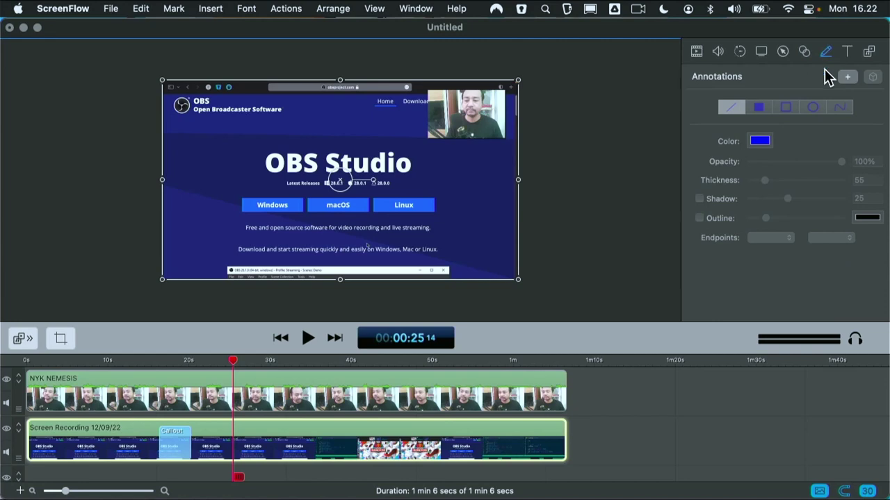
click(846, 78)
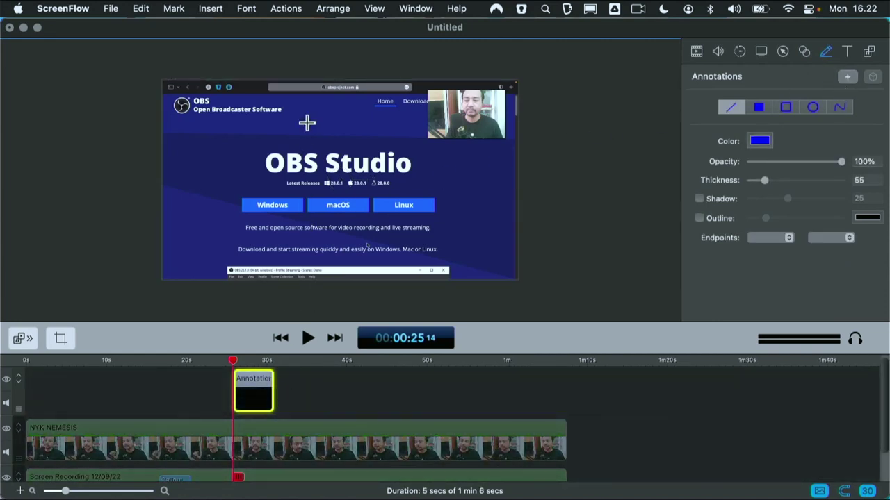
mouse_move(302, 123)
mouse_down()
mouse_move(462, 157)
mouse_move(357, 150)
mouse_up()
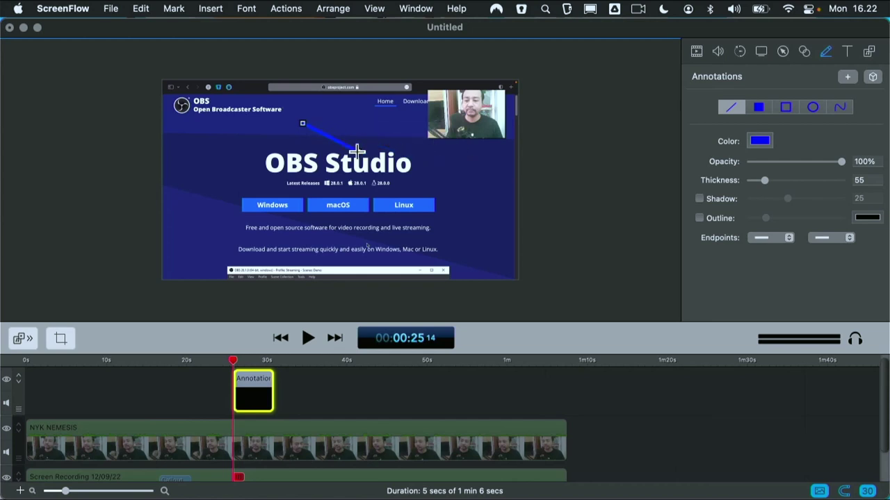
click(765, 143)
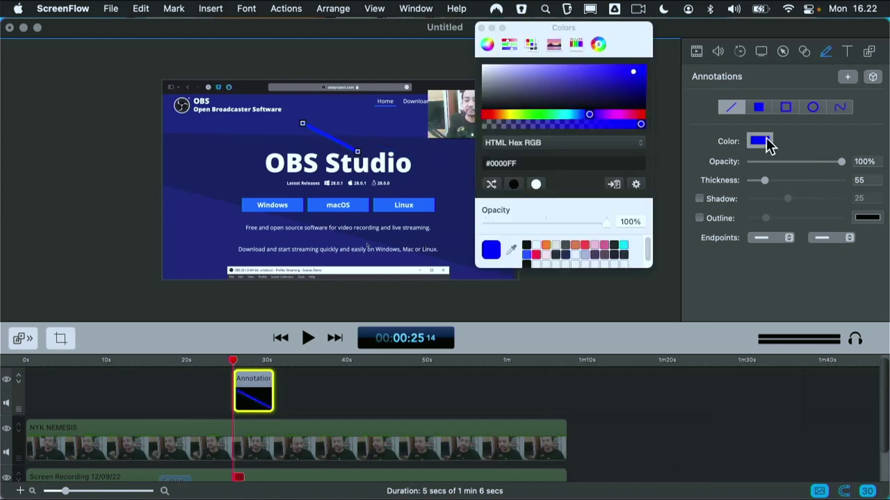
click(535, 254)
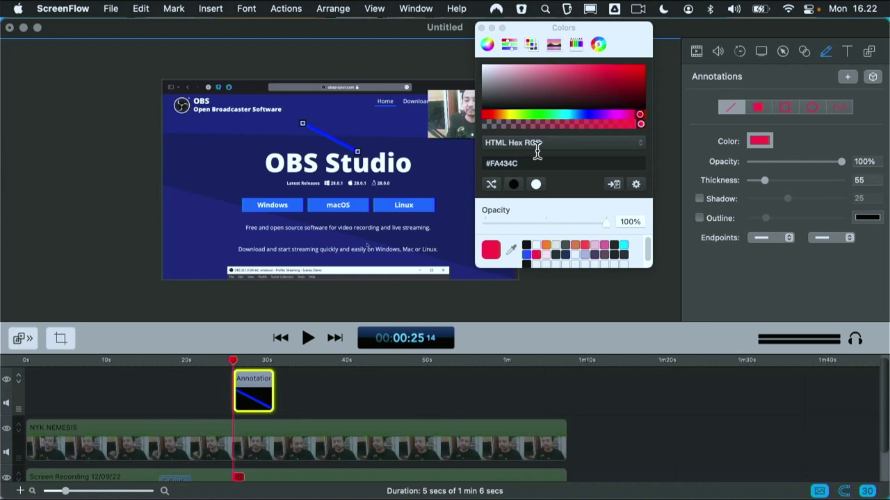
click(481, 28)
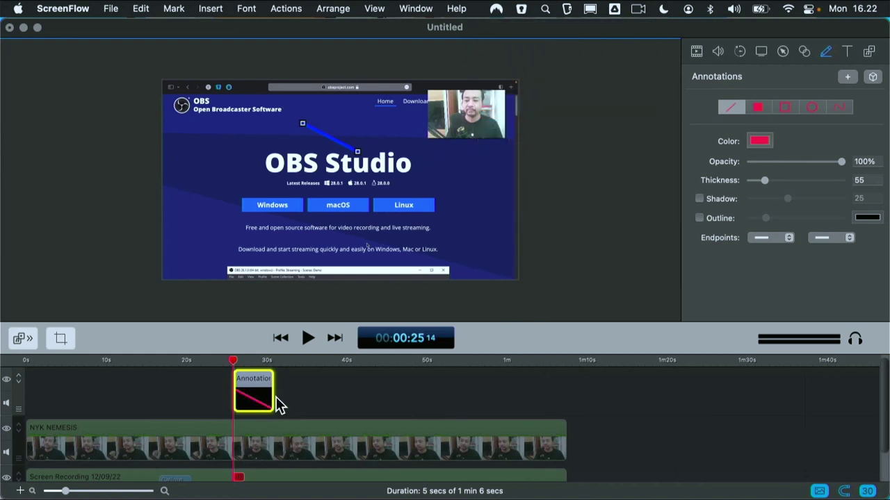
Give the annotation line an arrowhead at its start and draw two more red arrows over the OBS page
click(827, 238)
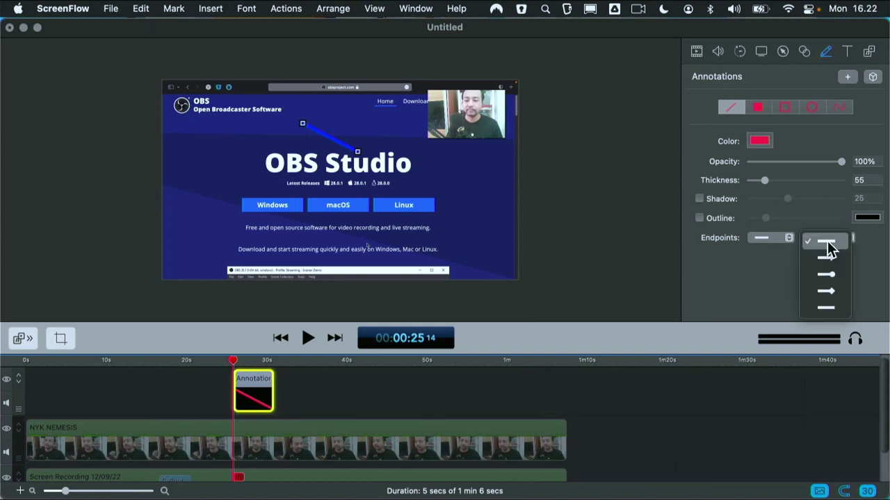
click(791, 237)
click(780, 259)
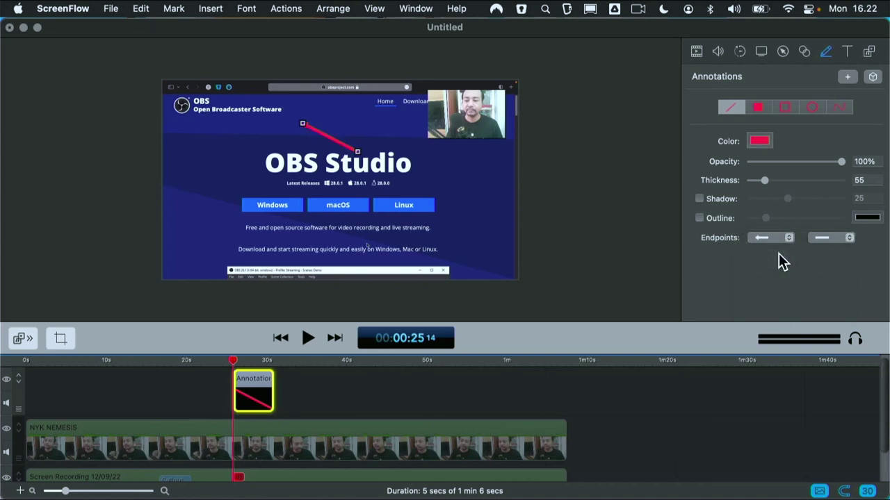
click(321, 154)
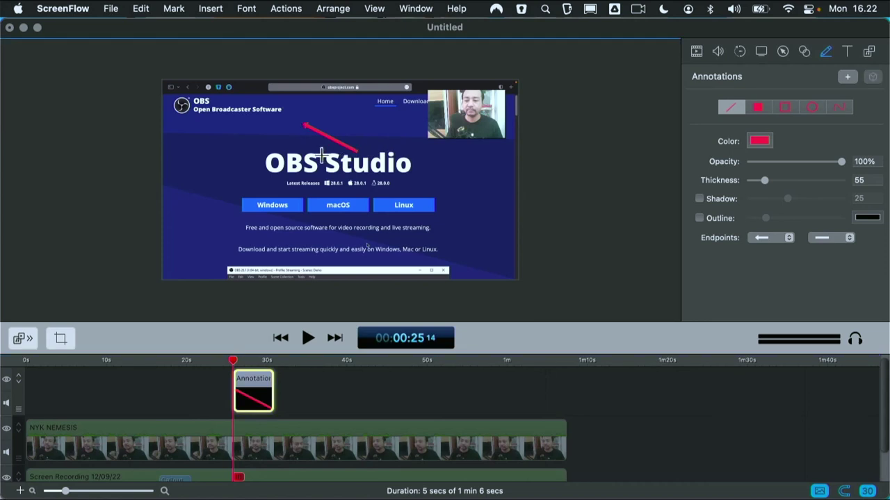
drag(323, 138, 264, 127)
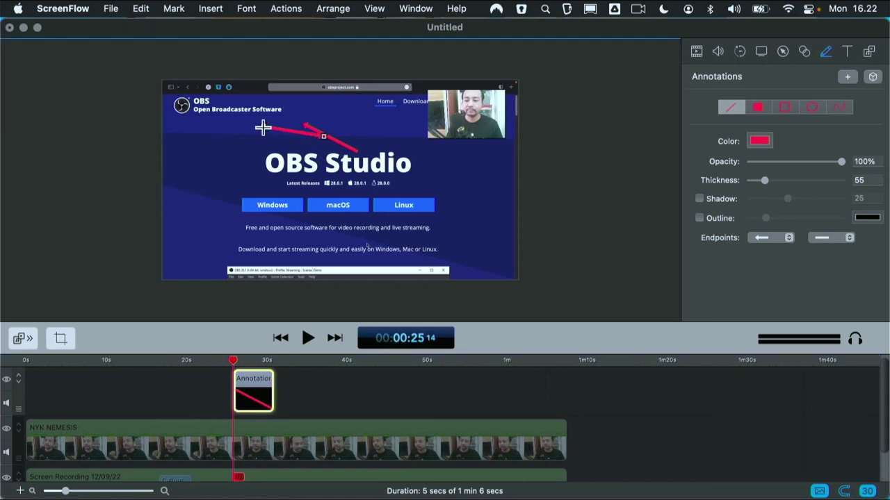
drag(200, 121, 273, 194)
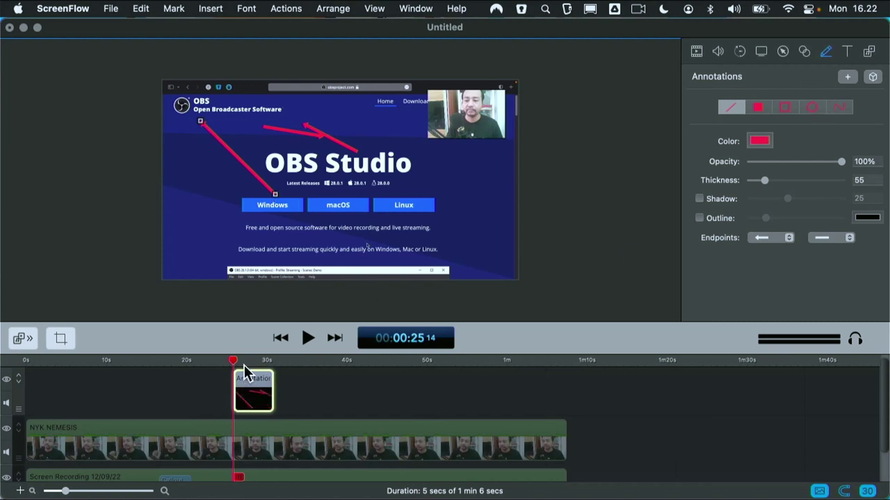
Move the playhead to the end of the annotation clip and select the webcam clip
key(Down)
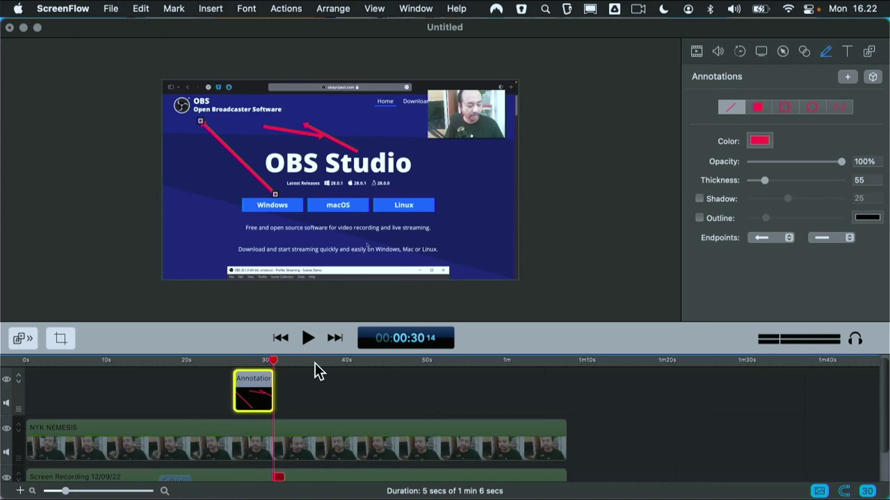
click(339, 426)
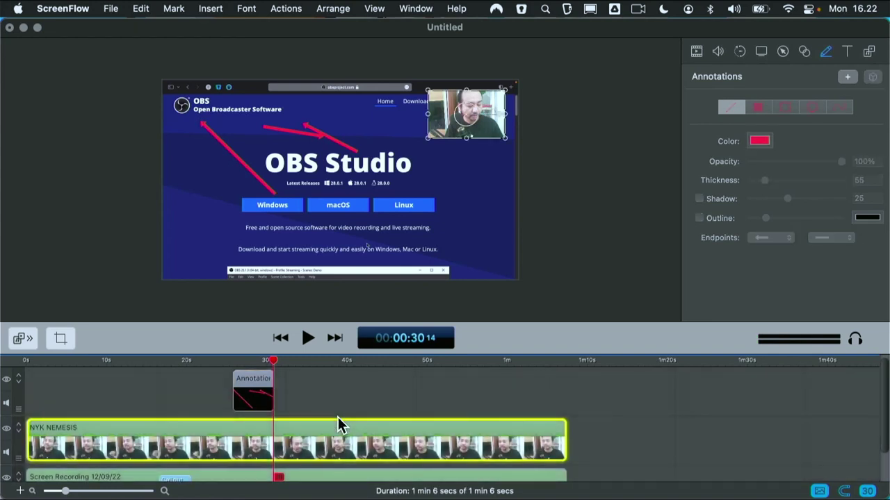
scroll(361, 398, down, 2)
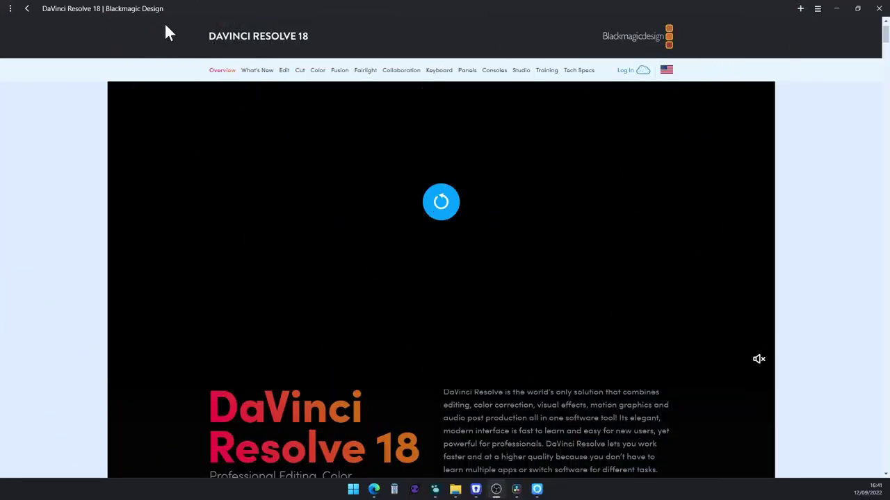
Check the web address of the DaVinci Resolve 18 page in the browser and view its download options
click(174, 6)
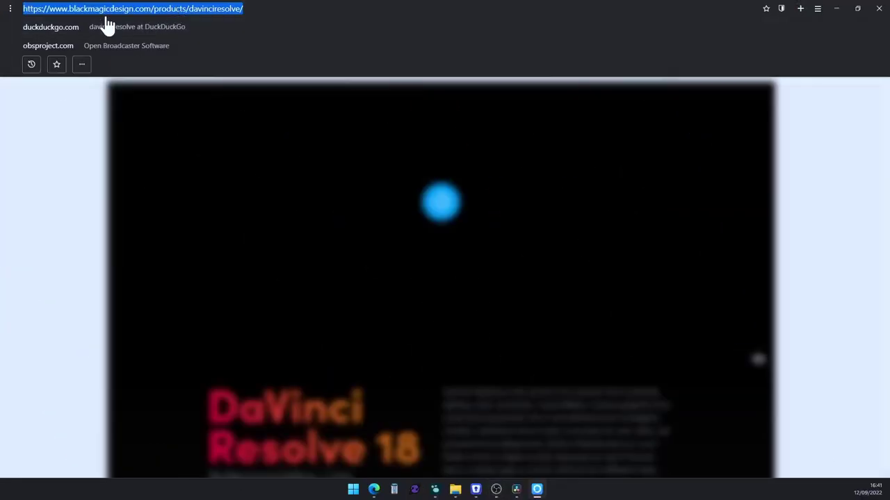
click(69, 172)
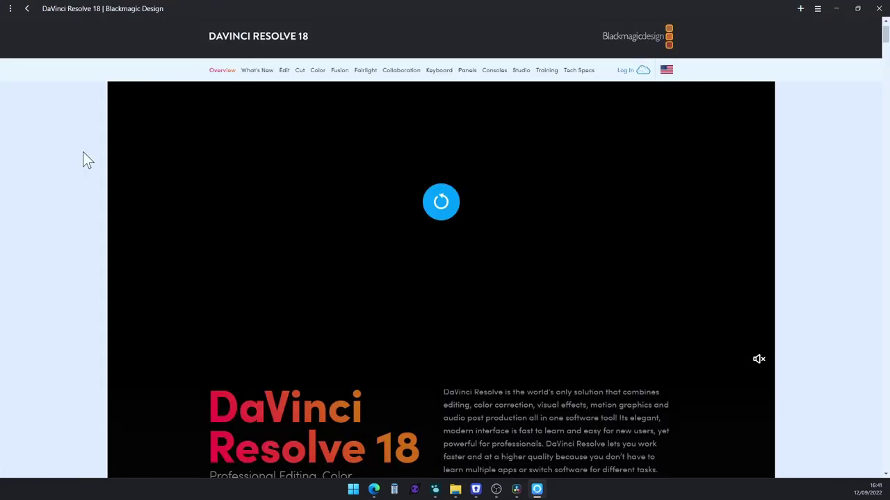
scroll(83, 160, down, 2)
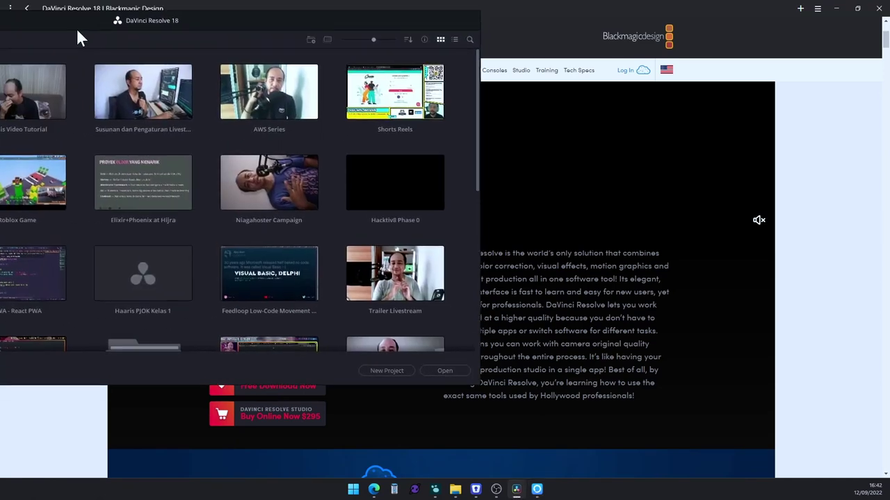
Centre DaVinci Resolve's project manager window on screen and browse the existing local projects
drag(77, 29, 364, 87)
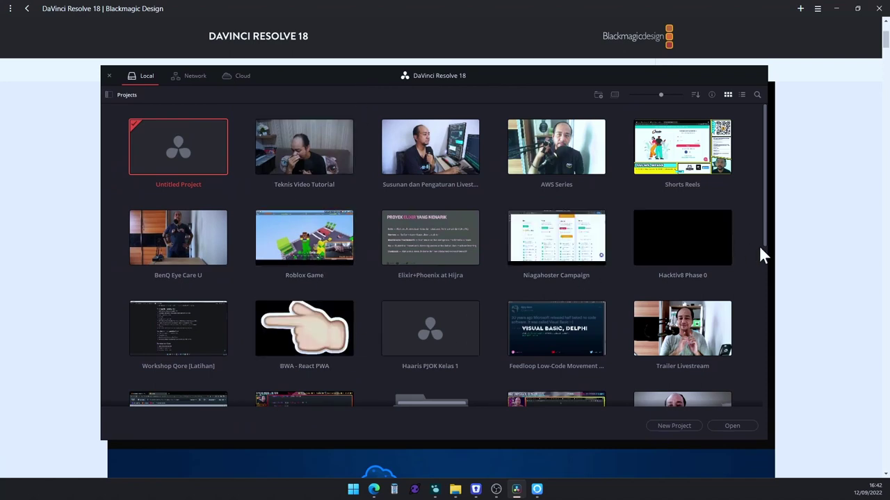
scroll(741, 264, down, 8)
scroll(736, 268, up, 8)
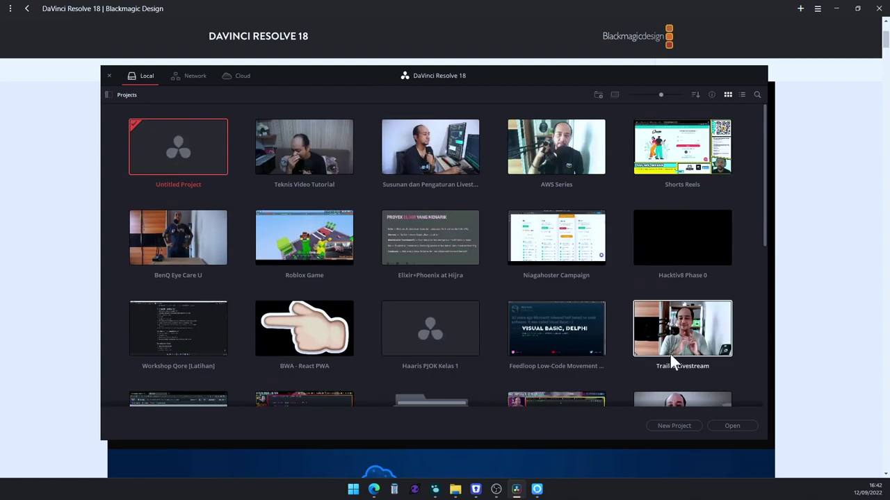
Create a new project named Video Tutorial
click(665, 425)
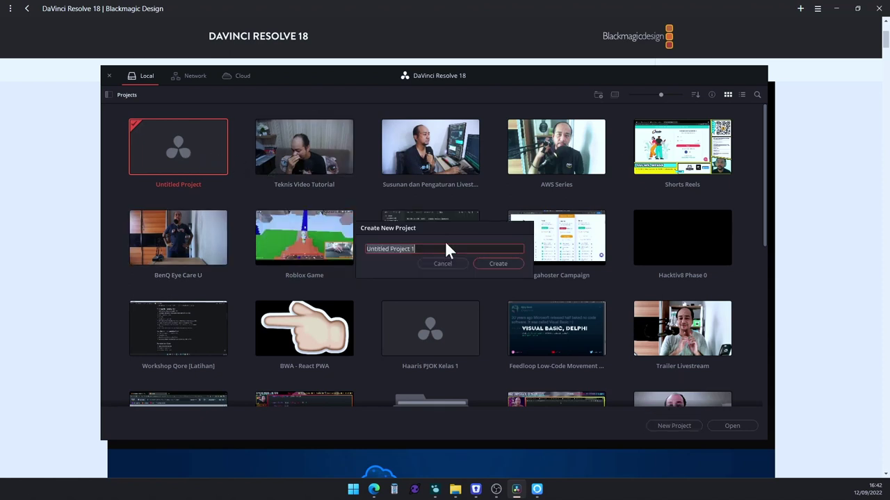
text(TUto)
key(BackSpace)
key(BackSpace)
key(BackSpace)
text(utorial Video)
key(ctrl+a)
text(Video Tutorial)
click(502, 267)
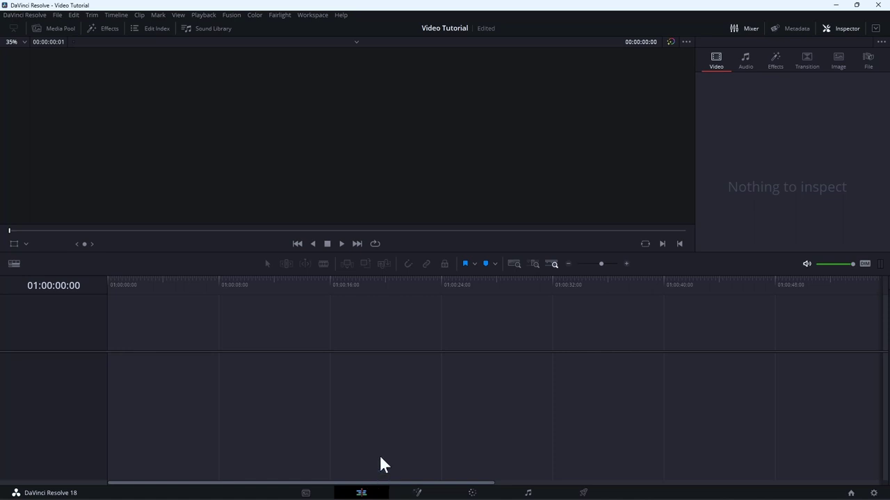
Import Screen Recording 2022-09-12 at 15.59.20.mov into the Master bin on the Media page, changing the project frame rate to match
click(310, 494)
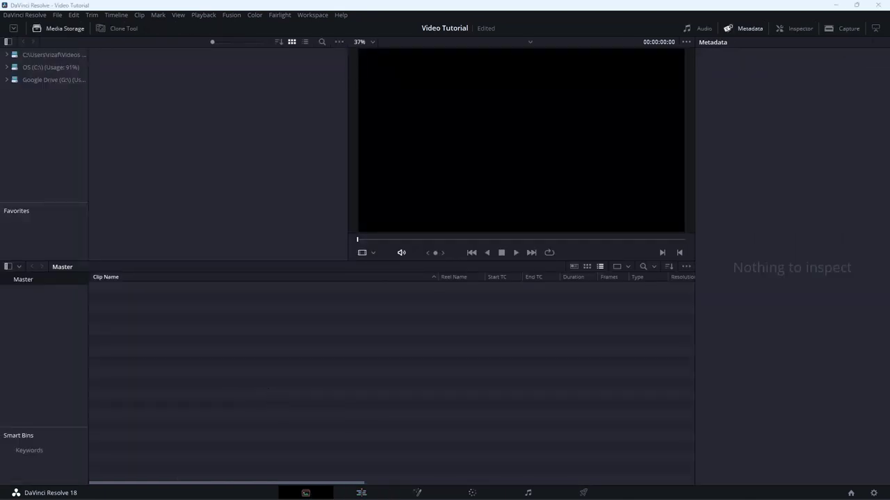
drag(137, 290, 199, 327)
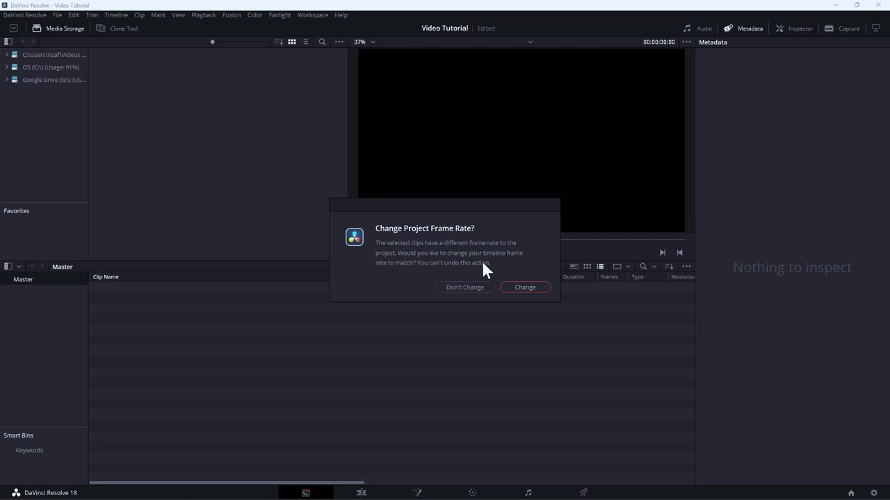
click(522, 287)
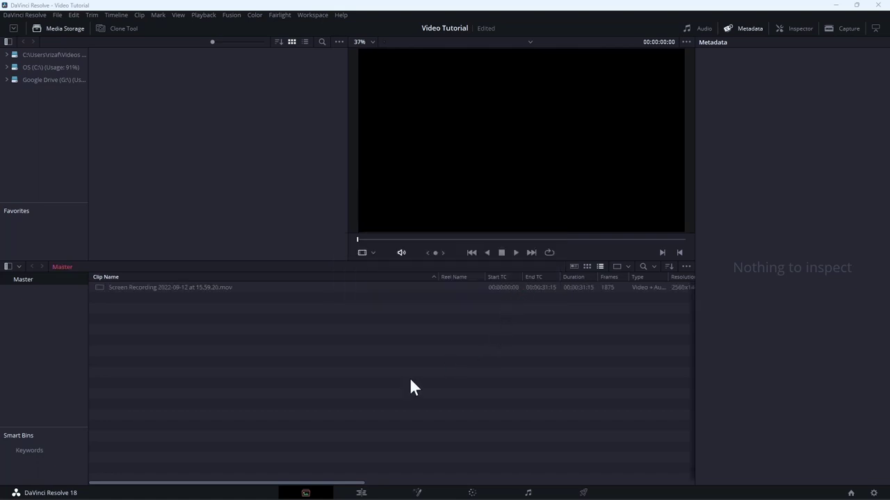
Hide the metadata display and scrub through the imported screen recording to about 17 seconds
click(731, 25)
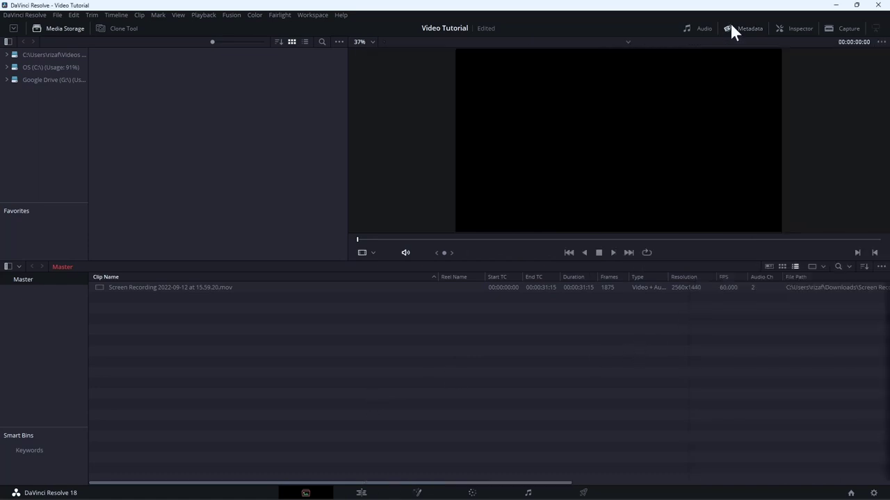
click(722, 290)
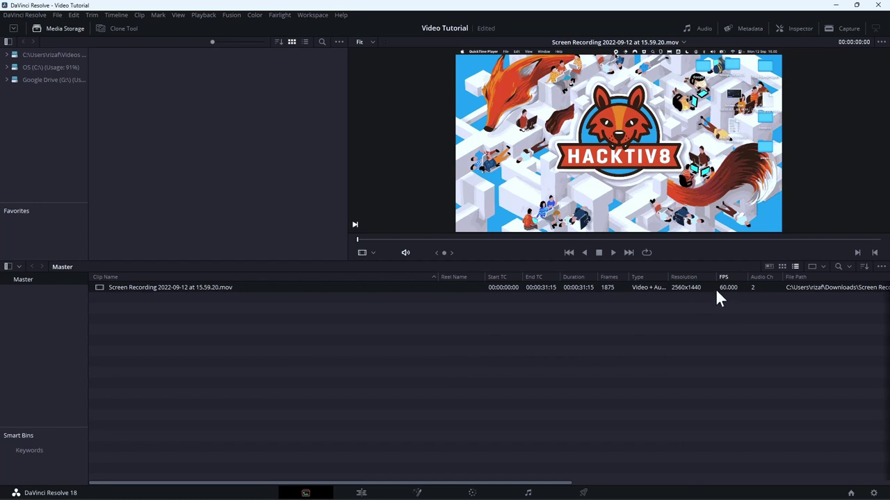
click(521, 240)
click(590, 239)
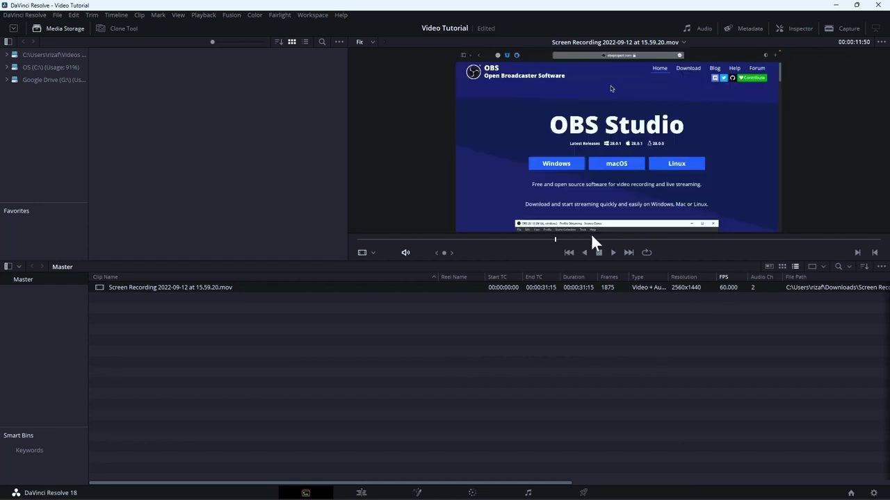
click(652, 239)
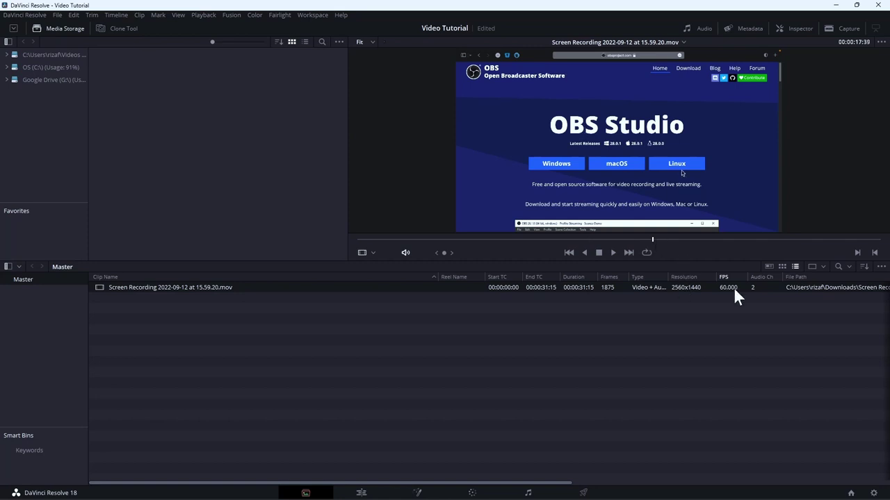
Set the project's timeline frame rate to 30 frames per second
click(874, 493)
click(445, 175)
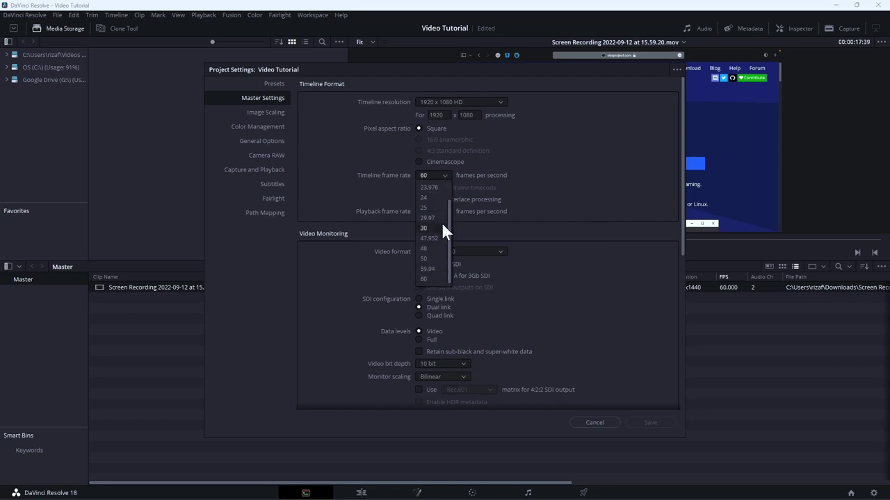
click(442, 225)
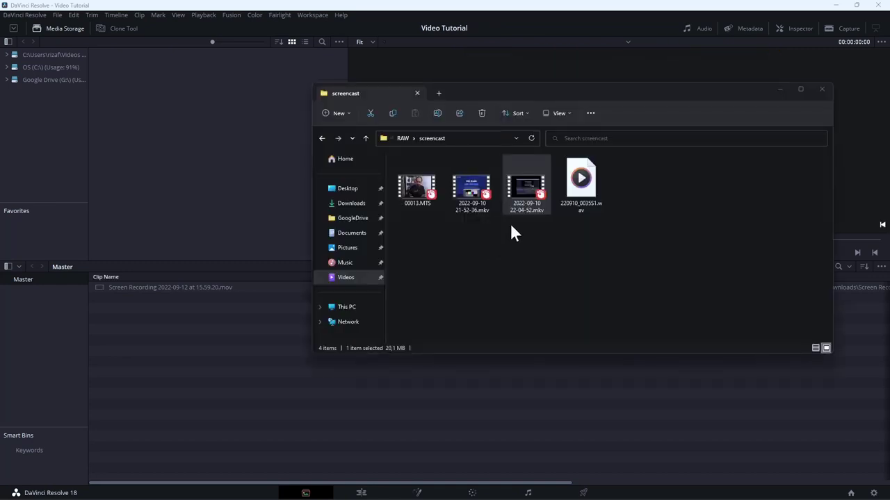
click(533, 189)
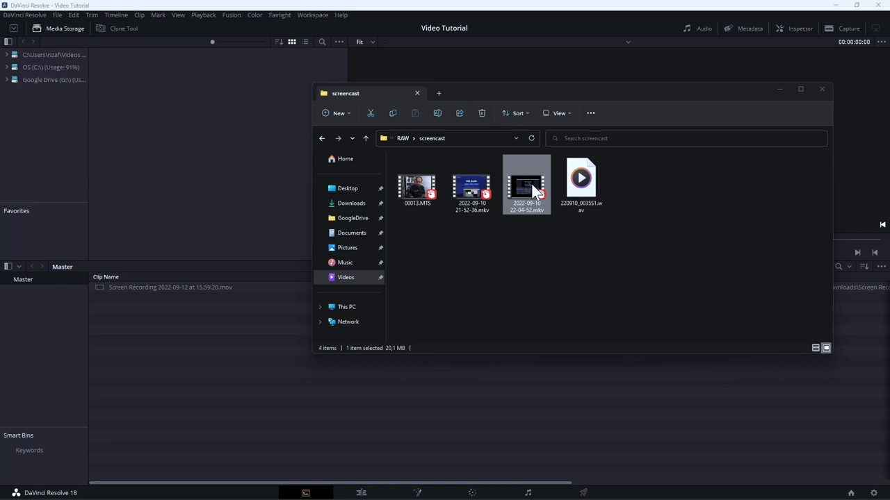
drag(531, 184, 238, 355)
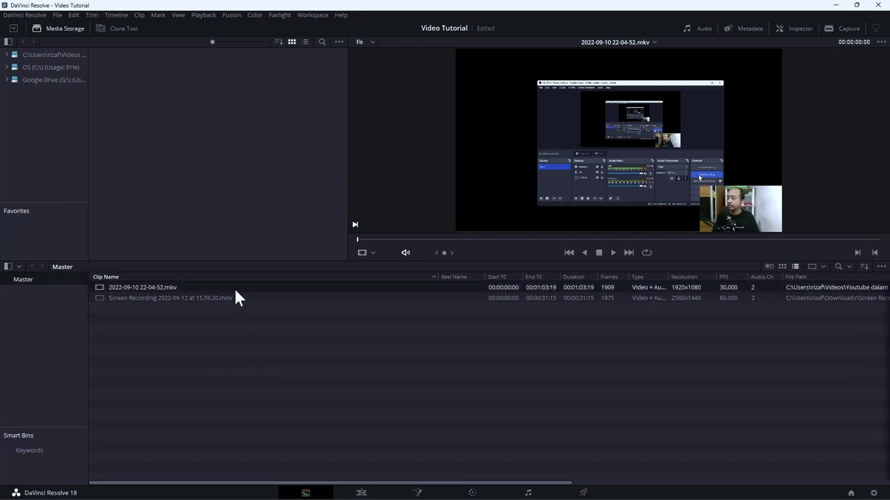
click(235, 298)
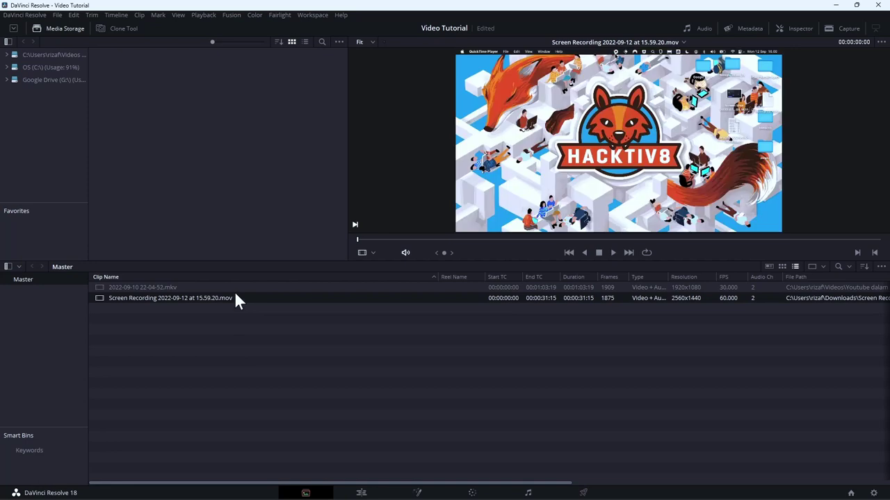
click(234, 288)
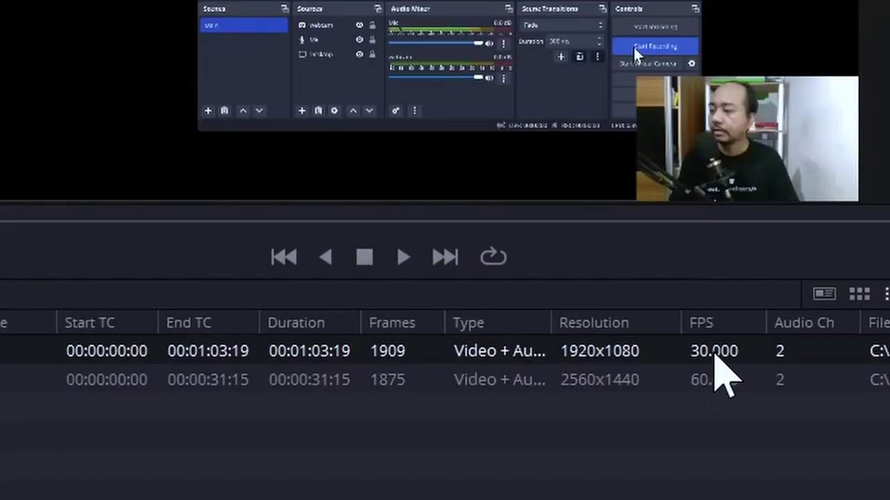
click(716, 377)
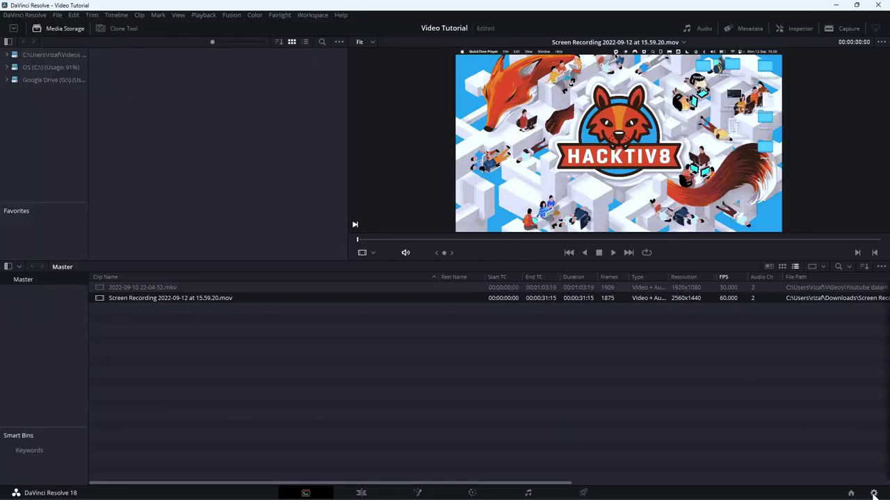
Review the timeline resolution and frame rate in the project settings, leaving them as they are
click(873, 493)
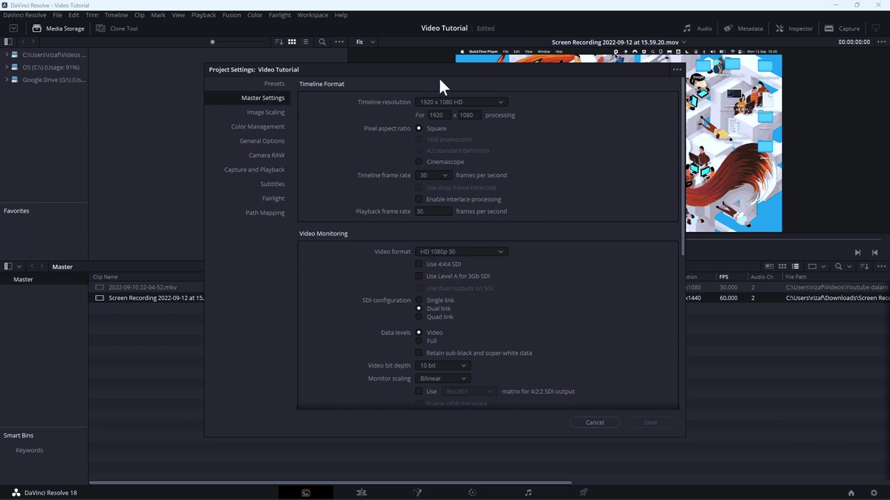
click(594, 422)
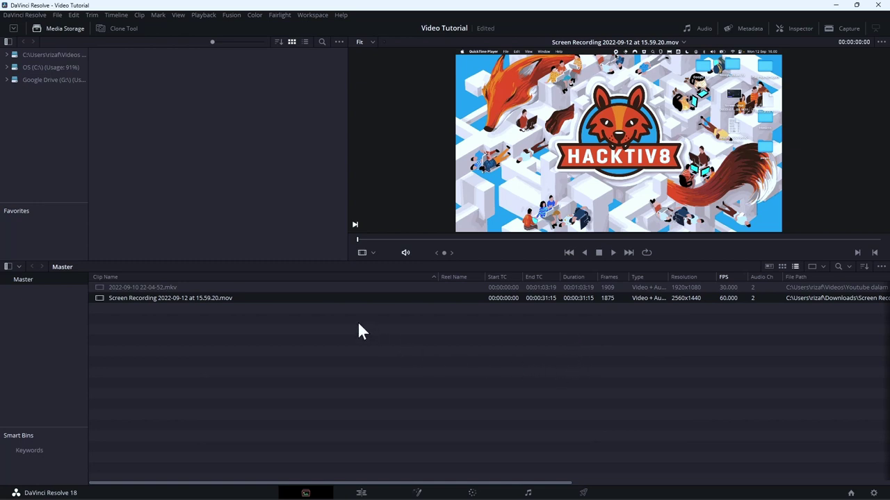
drag(358, 325, 322, 385)
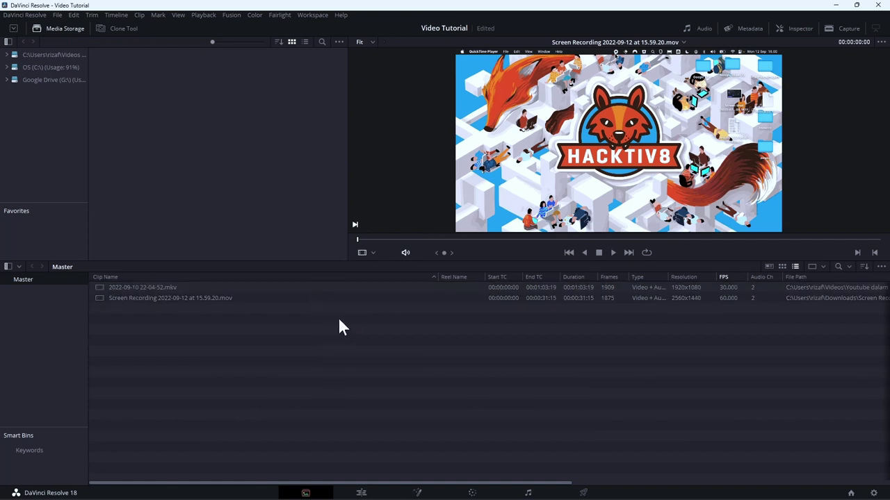
click(478, 287)
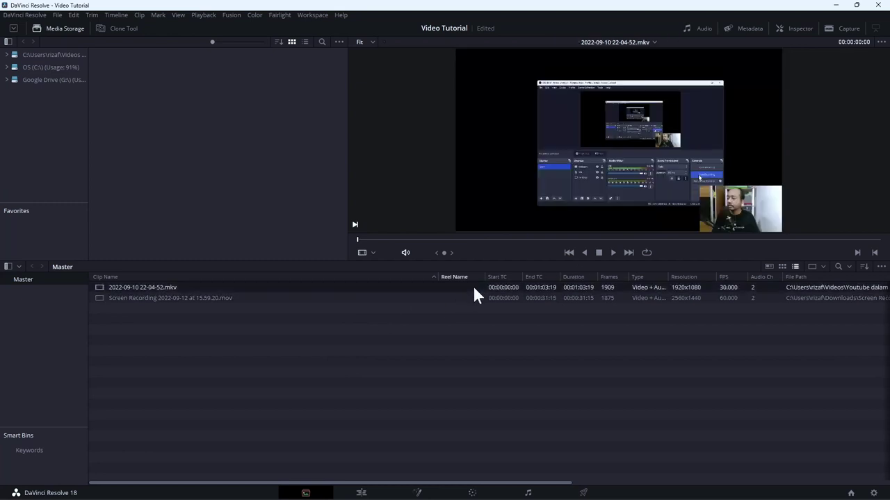
click(612, 252)
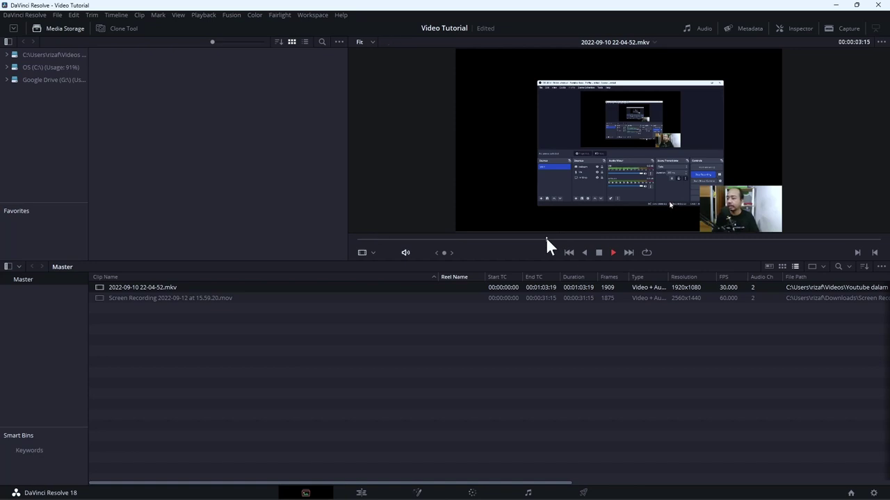
click(546, 239)
click(596, 253)
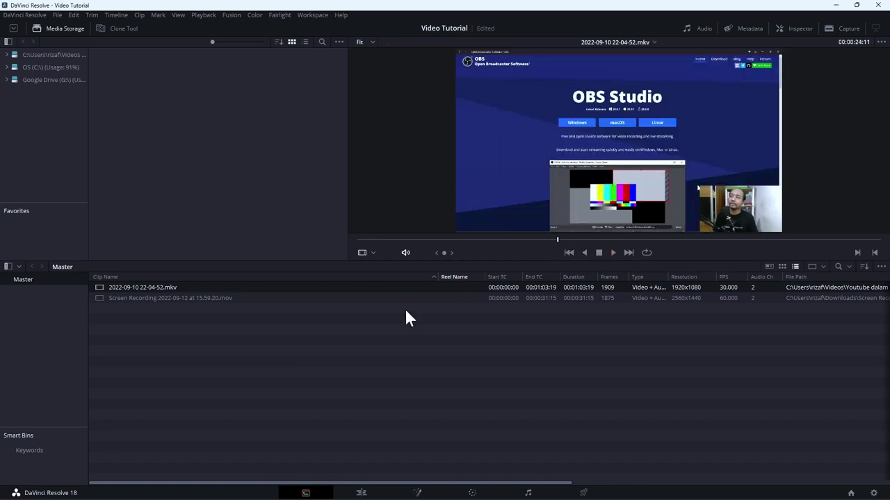
click(407, 317)
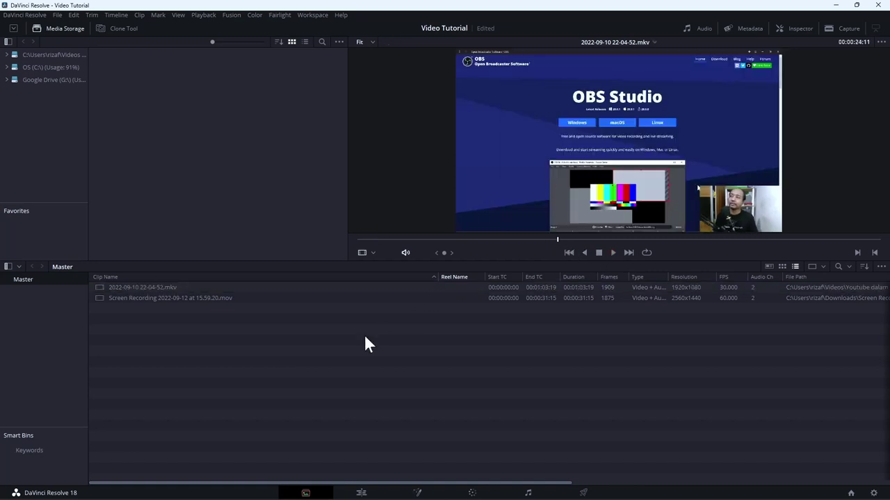
click(361, 493)
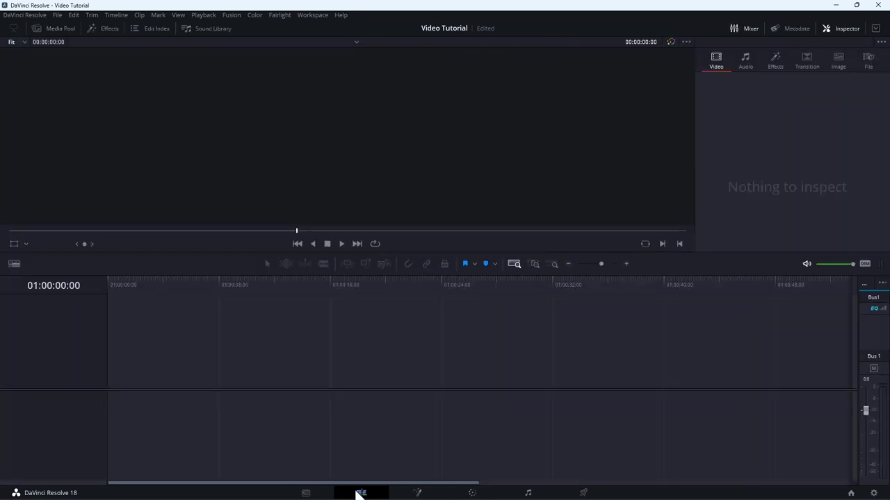
click(68, 30)
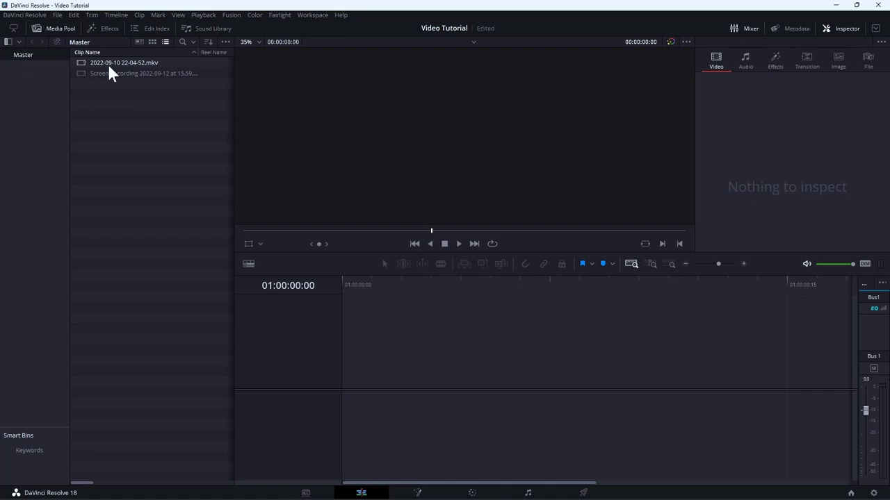
drag(109, 67, 343, 387)
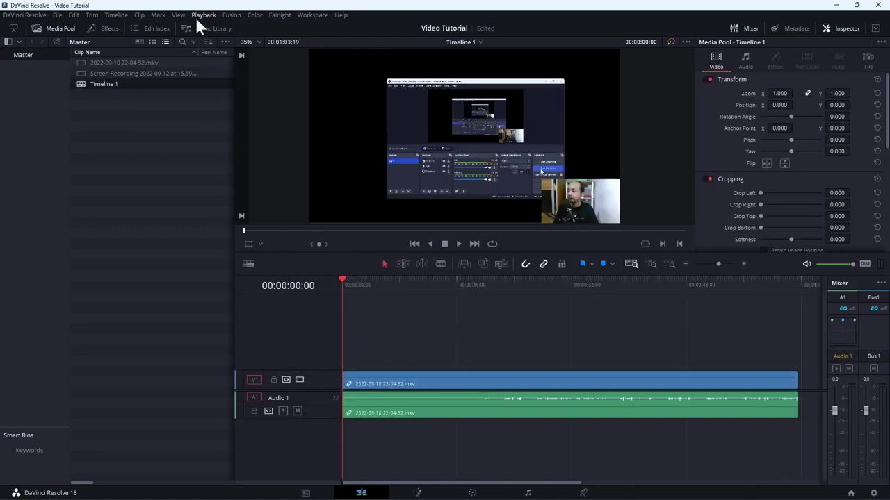
click(52, 25)
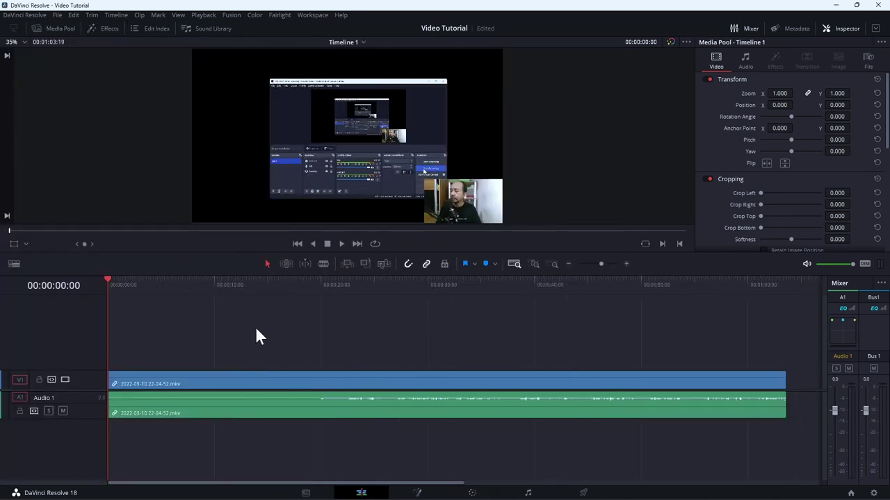
Split the clip at 00:00:21:10, delete the part before the cut and close the gap it leaves
click(341, 244)
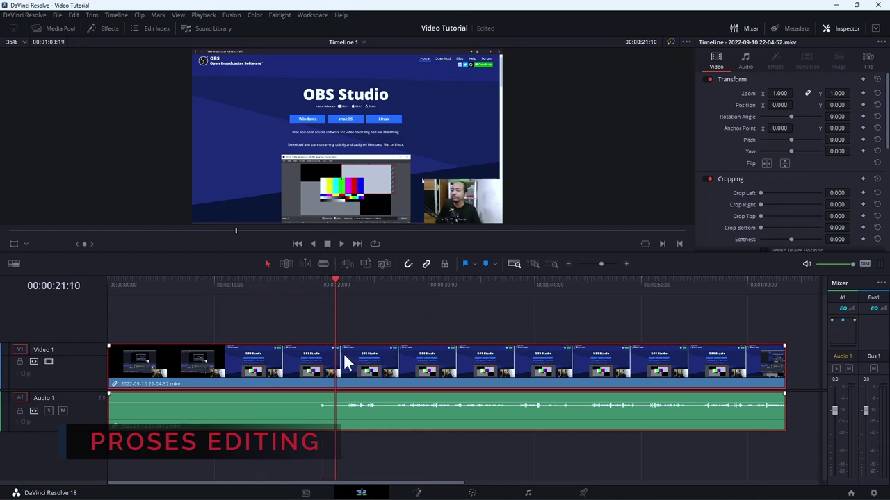
click(324, 264)
key(ctrl+b)
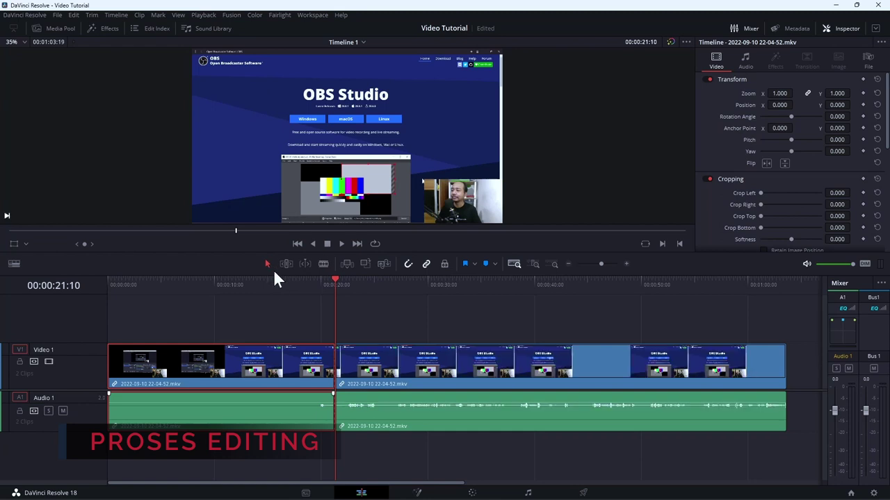
key(BackSpace)
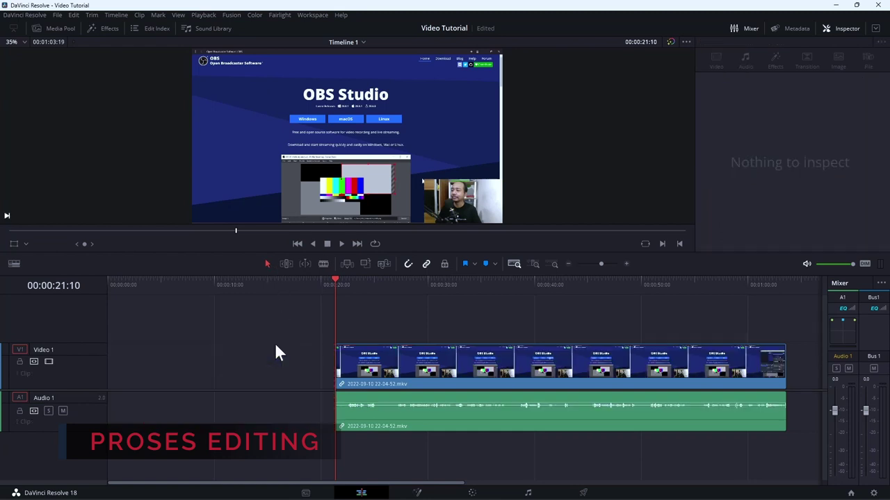
click(277, 356)
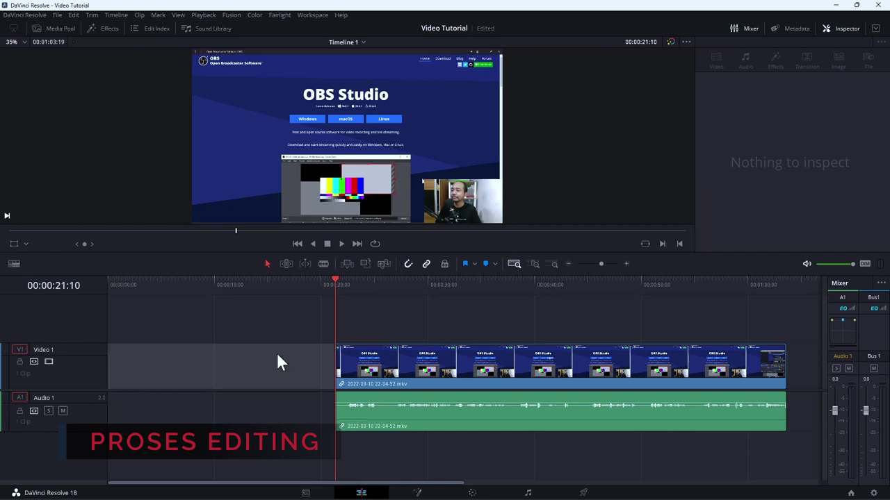
key(BackSpace)
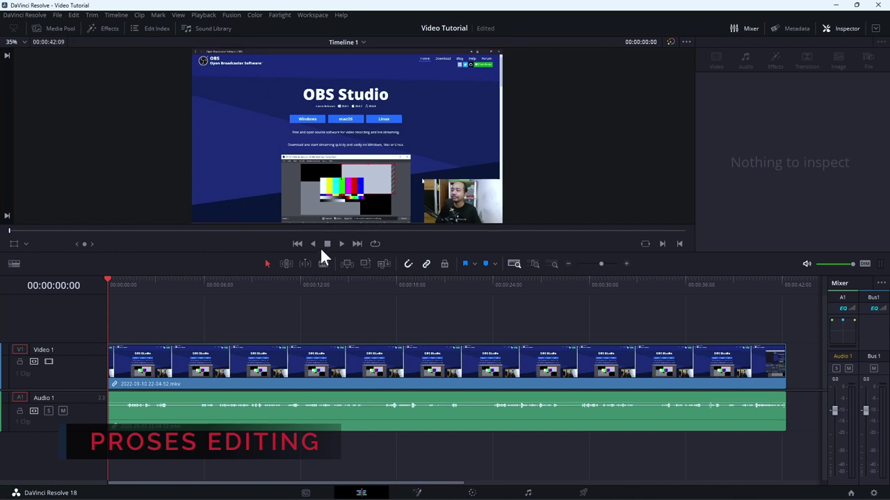
Play through the trimmed clip and cut it with the Blade tool at about 16 and 23 seconds
key(ctrl+a)
click(344, 244)
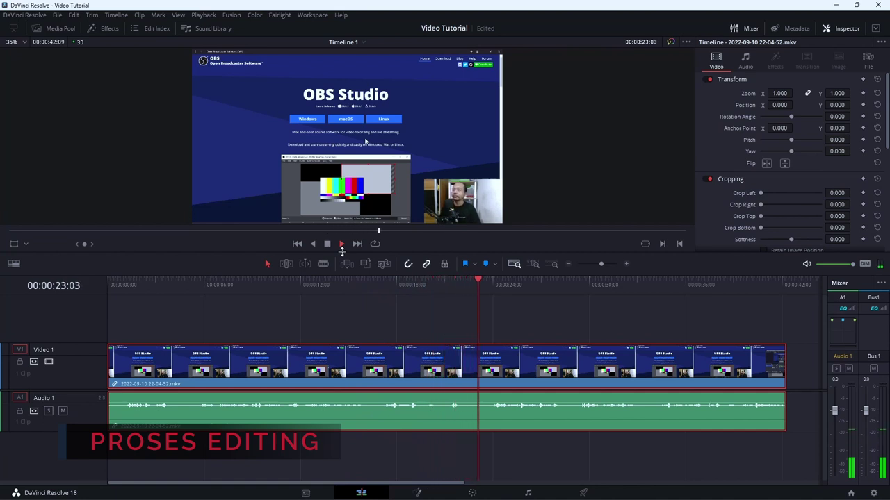
click(341, 244)
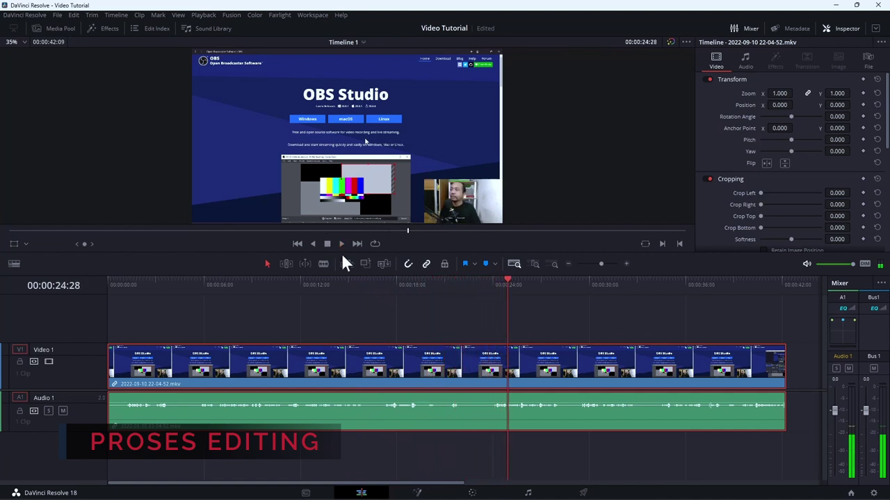
key(b)
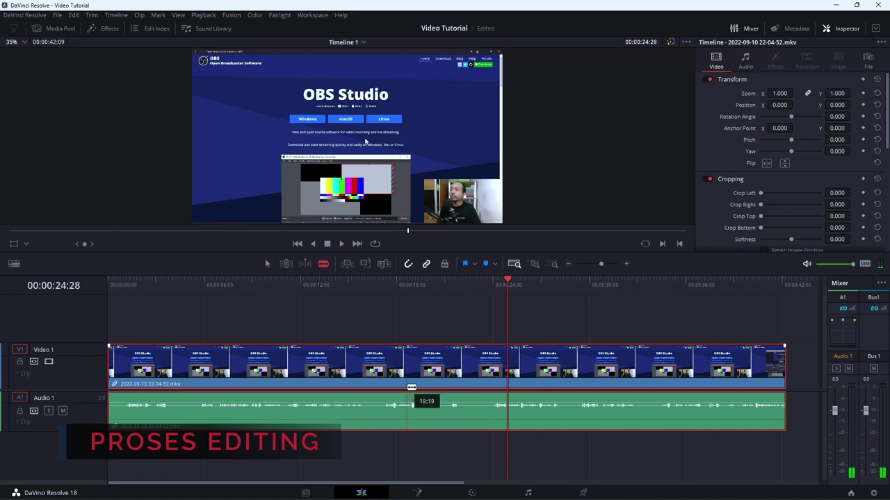
click(368, 376)
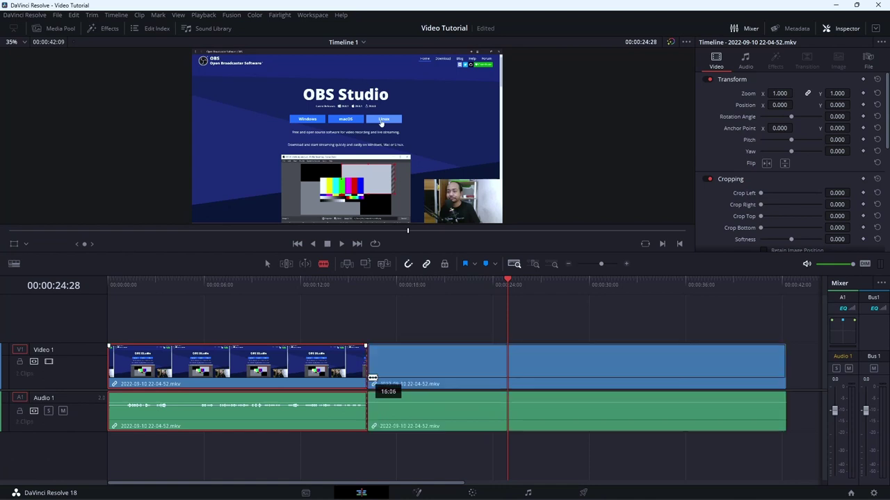
click(478, 374)
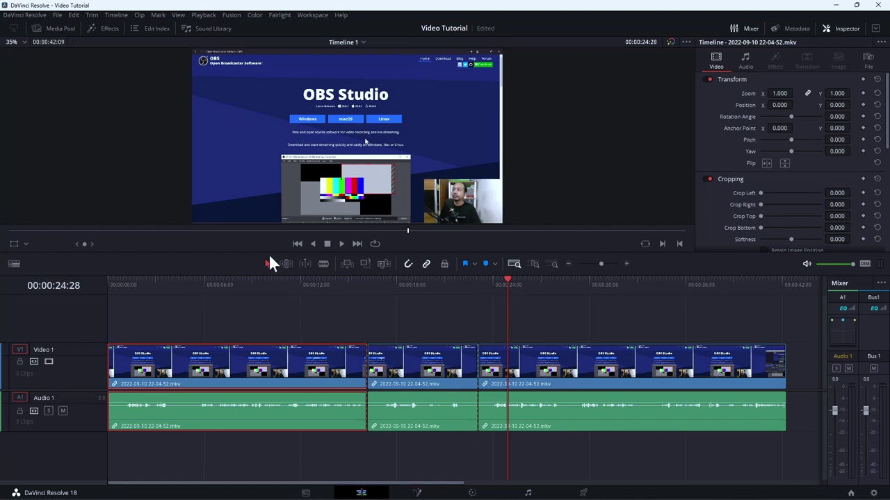
Delete the middle clip between the two cuts and close the gap it leaves
click(267, 263)
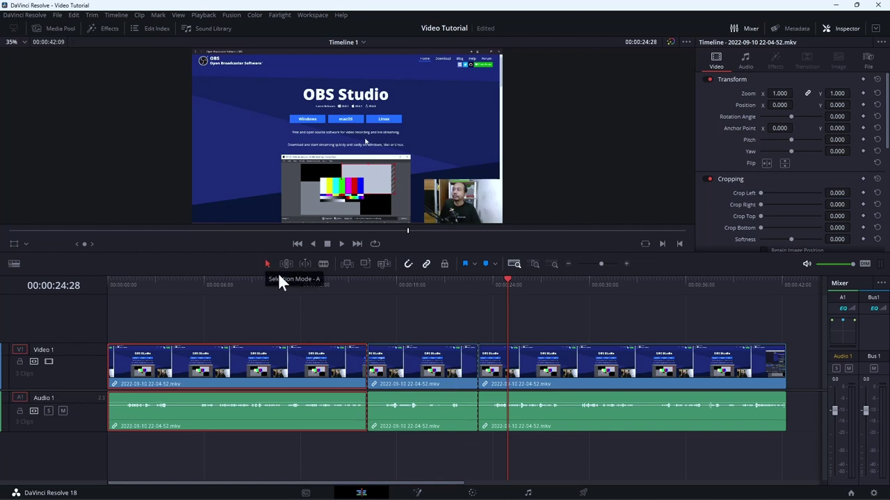
click(387, 376)
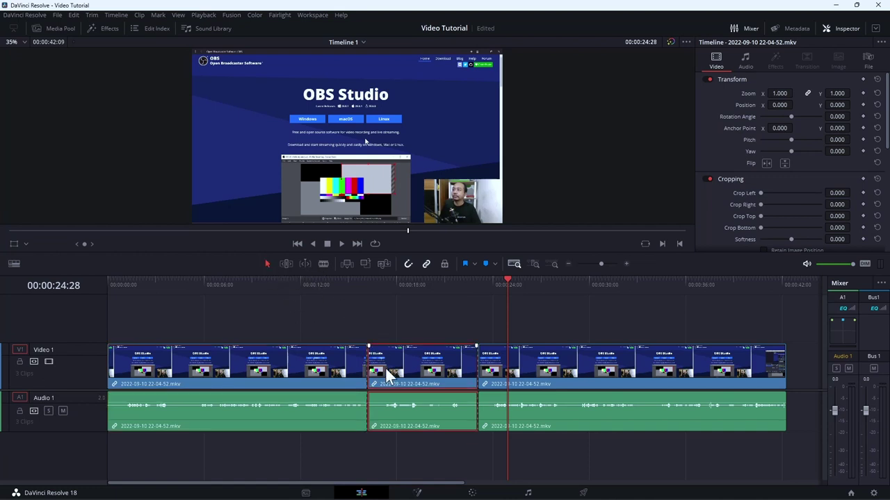
key(BackSpace)
click(386, 374)
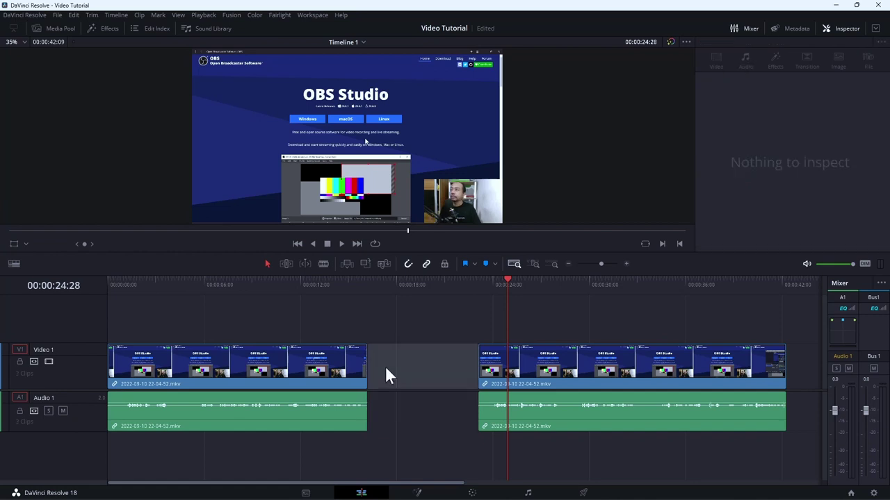
key(BackSpace)
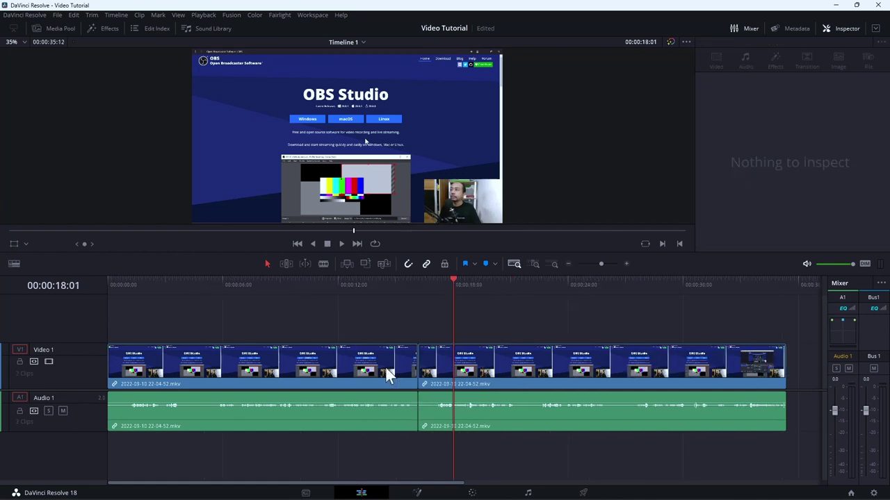
Play the second clip, split it at 00:00:27:11 and delete the part after the cut
click(397, 283)
key(space)
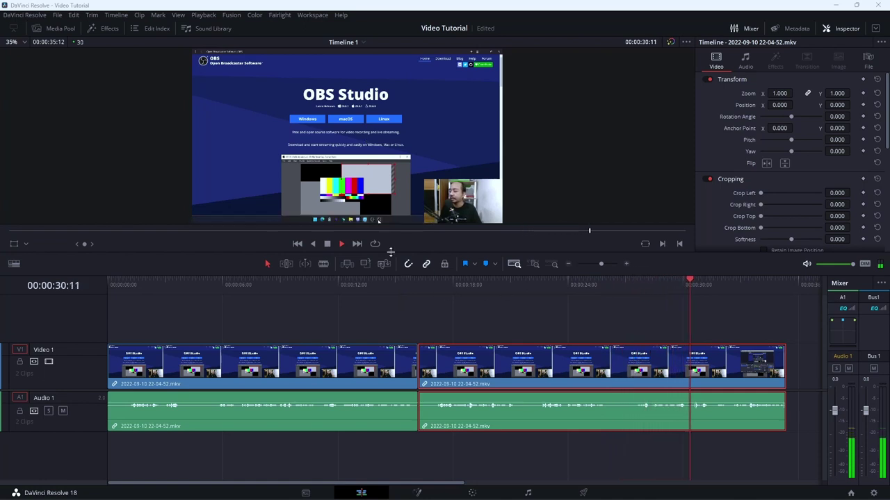
click(327, 243)
click(595, 283)
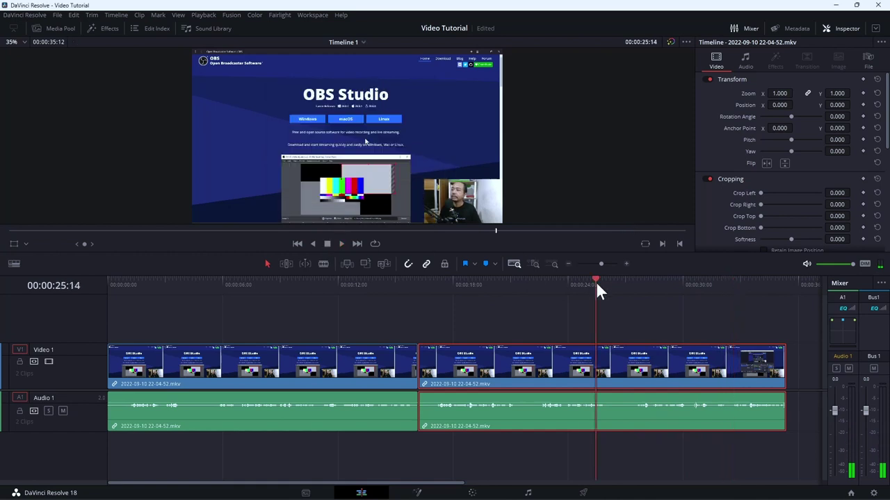
key(space)
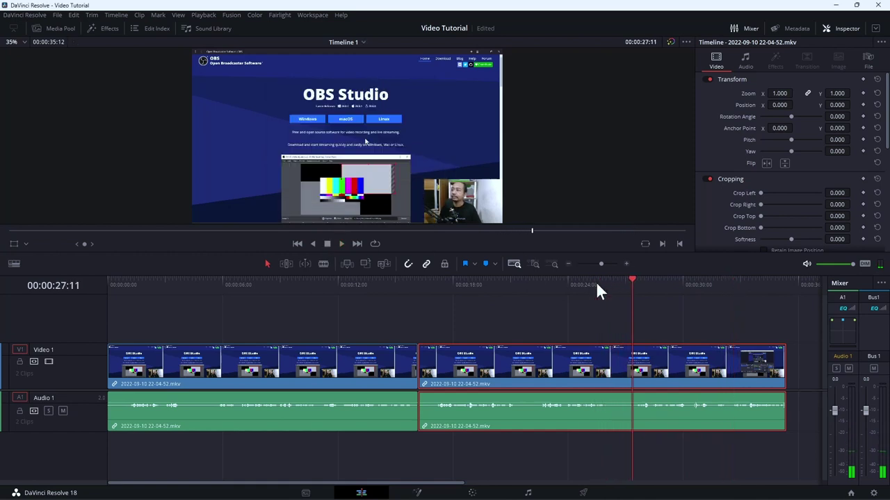
key(ctrl+b)
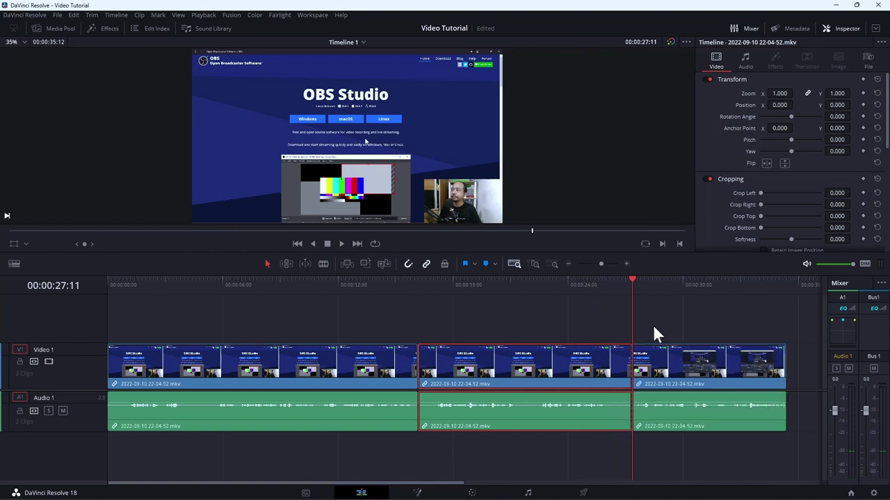
click(759, 381)
key(Delete)
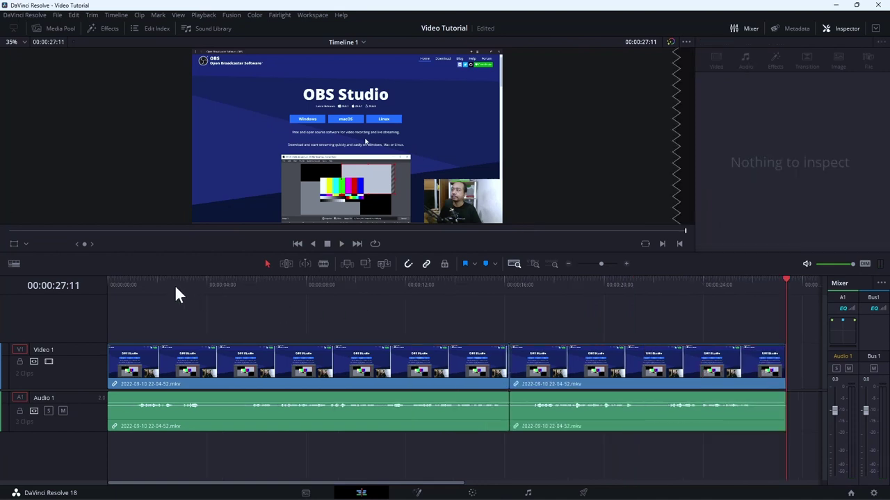
Play the trimmed timeline from start to end and return the playhead to the beginning
drag(175, 284, 69, 286)
key(space)
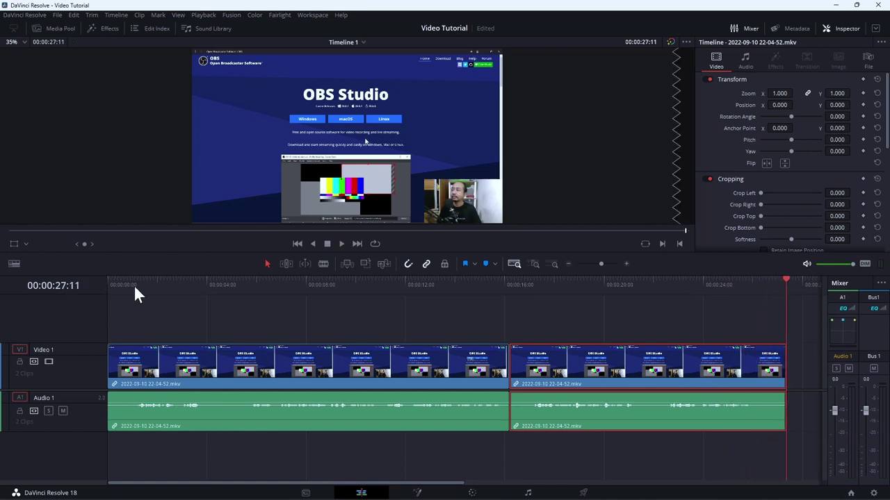
drag(133, 284, 110, 296)
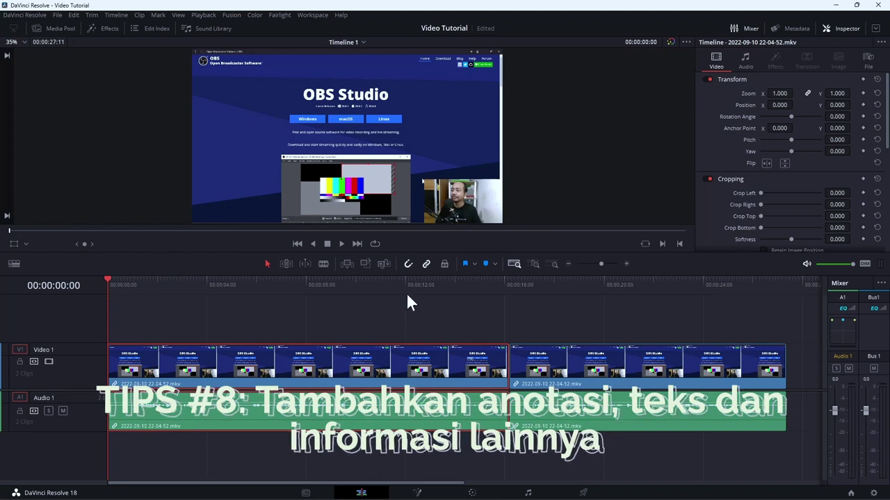
Play the opening clip, cut it at about 04:02 and 05:19, and delete the section between the cuts, closing the gap
key(space)
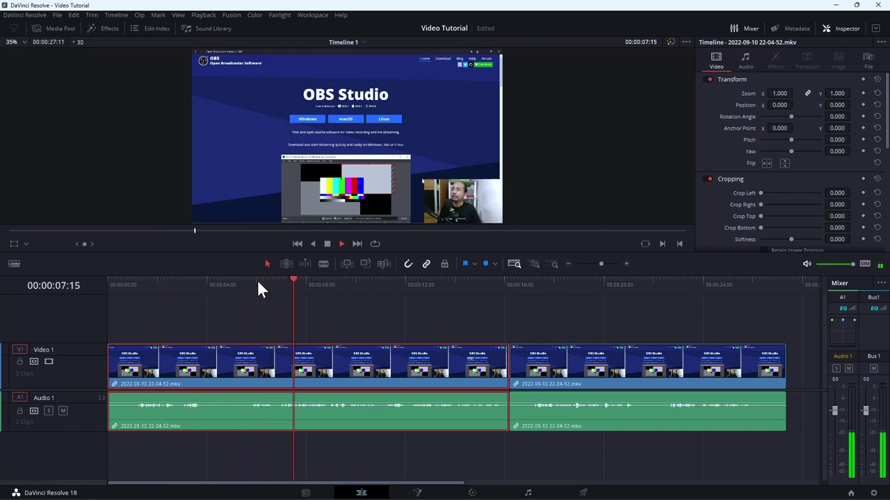
key(space)
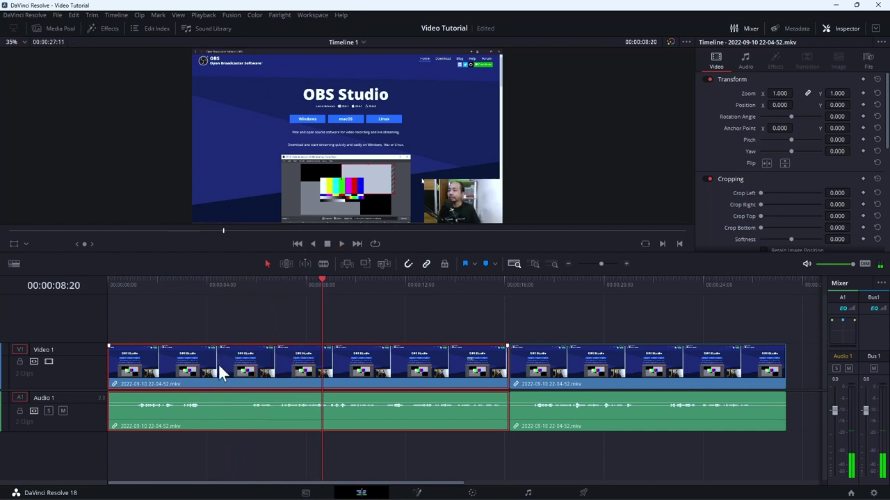
key(b)
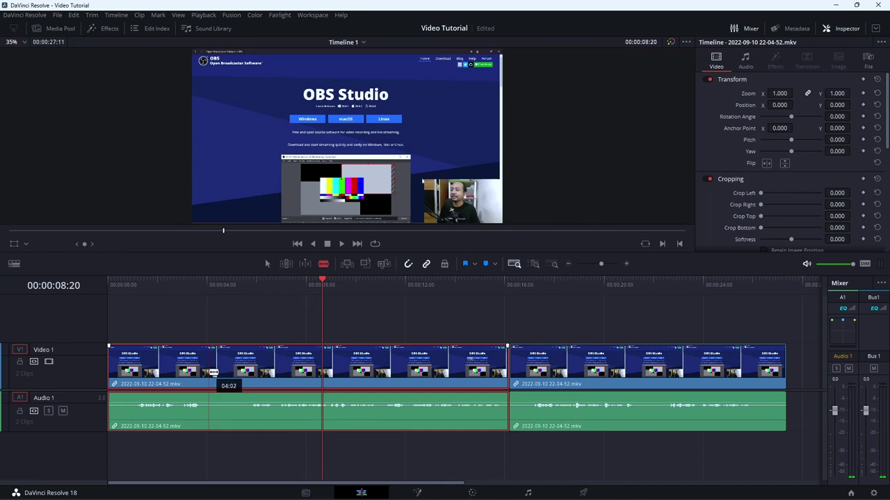
click(210, 369)
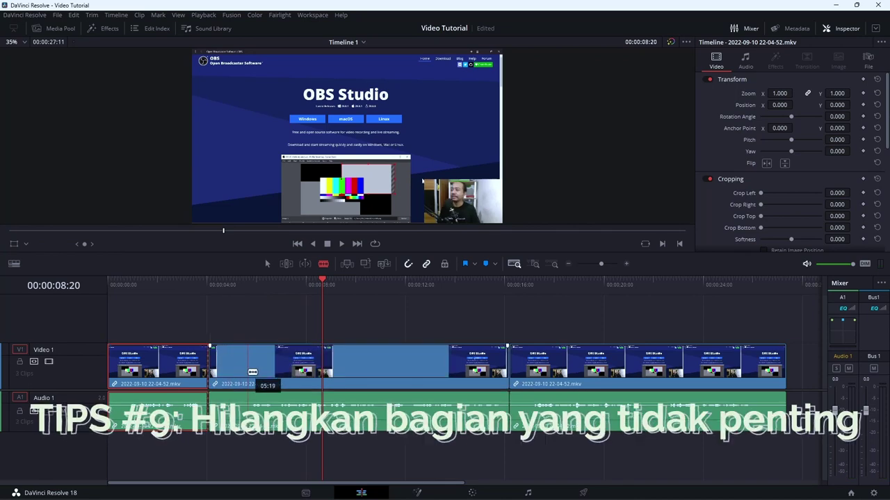
click(247, 368)
key(a)
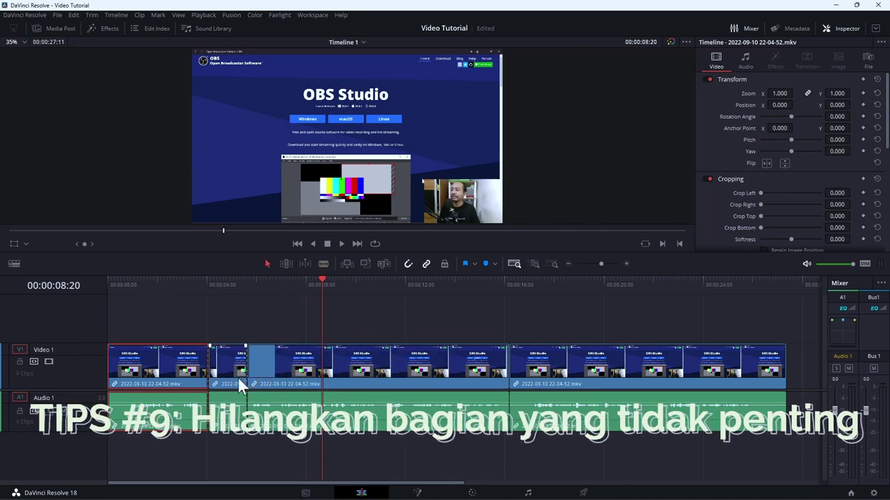
click(234, 376)
key(Delete)
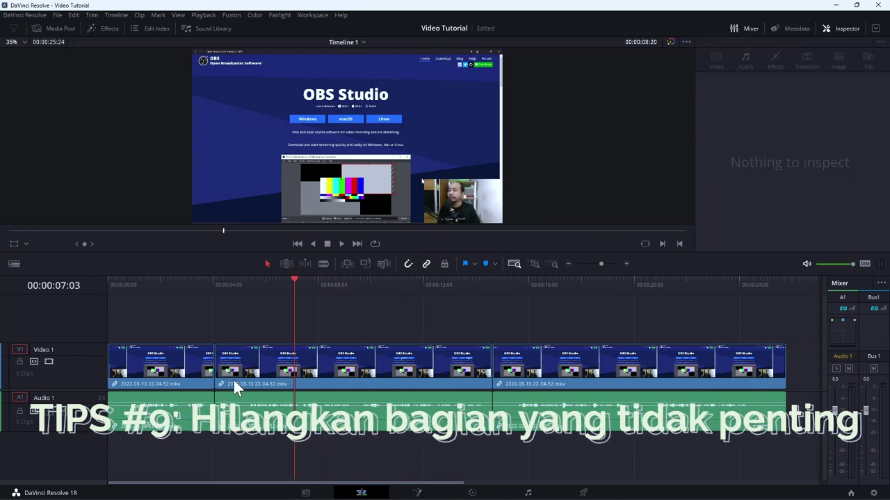
Play across the new cut from 00:00:02:26 and stop at 00:00:09:04
click(181, 283)
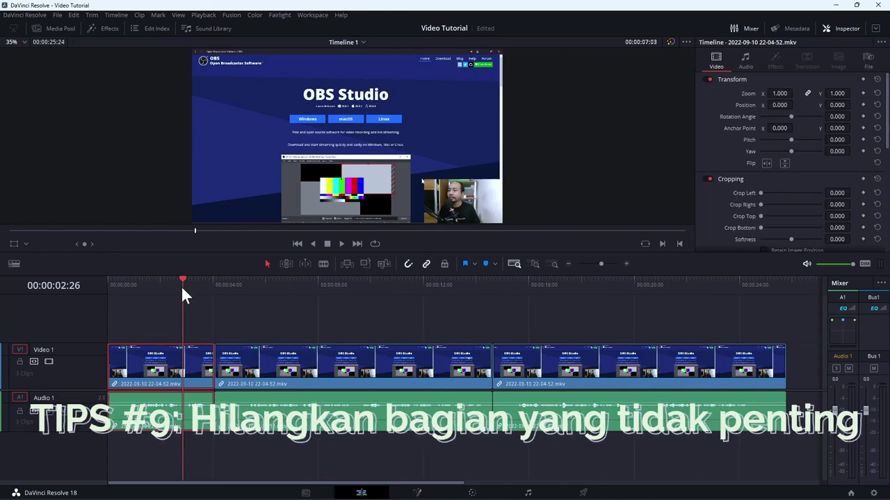
key(space)
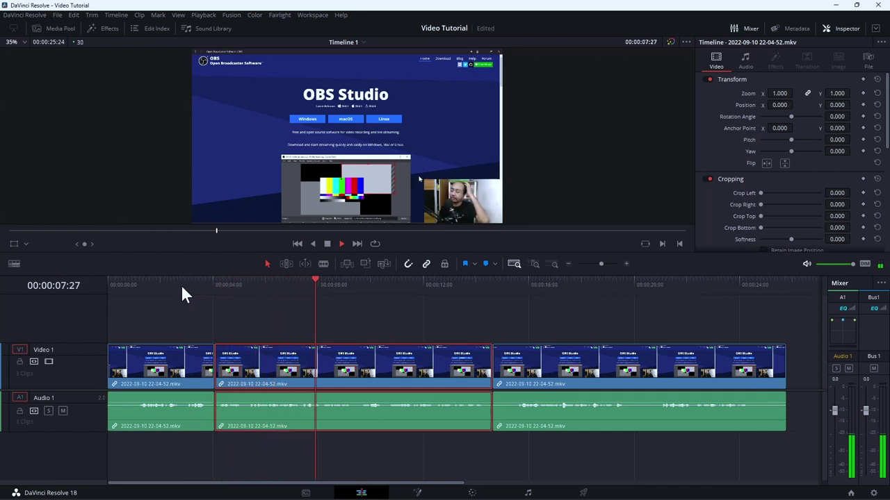
key(space)
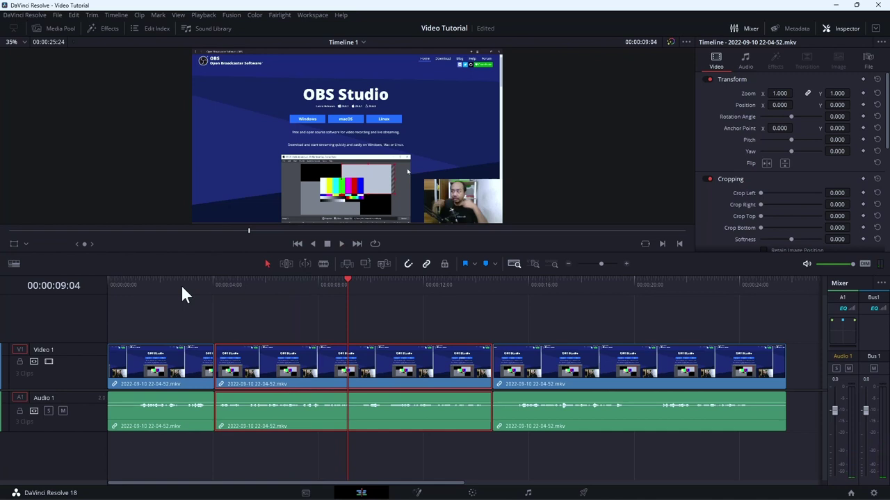
Add the Flip Over Lower Third title on a new video track above the second clip, starting at 00:00:09:04
click(114, 29)
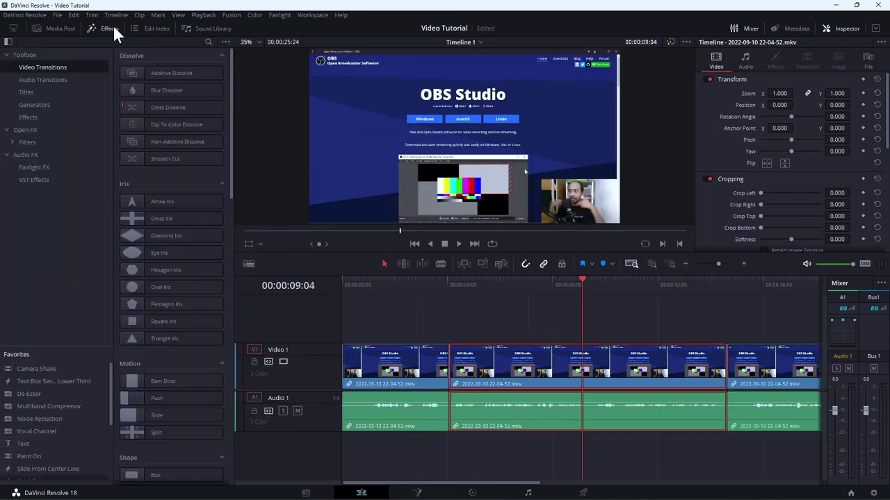
click(68, 97)
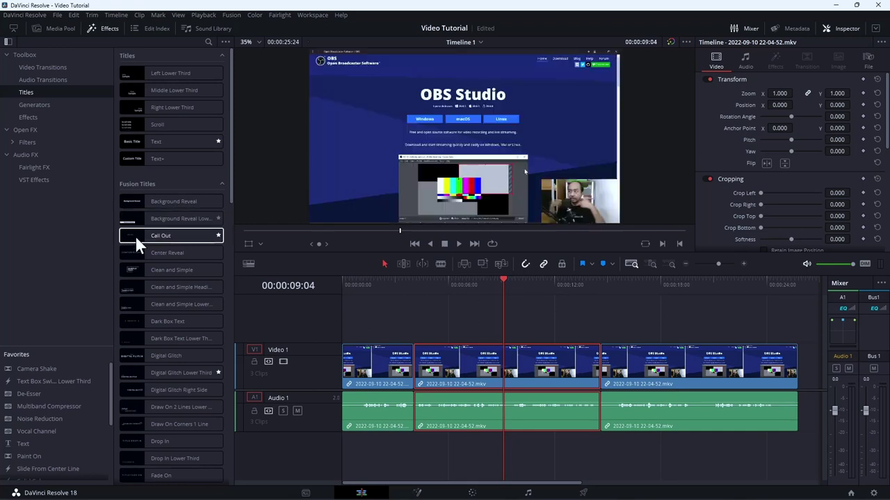
scroll(135, 294, down, 5)
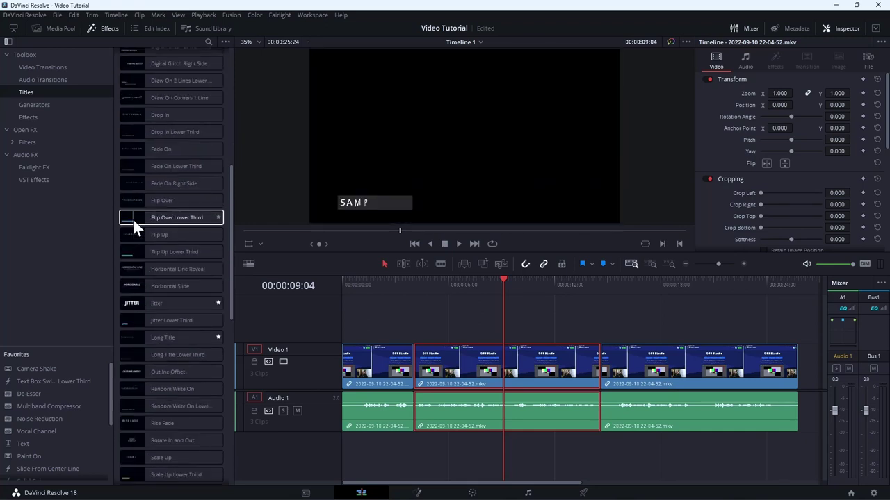
drag(159, 215, 506, 328)
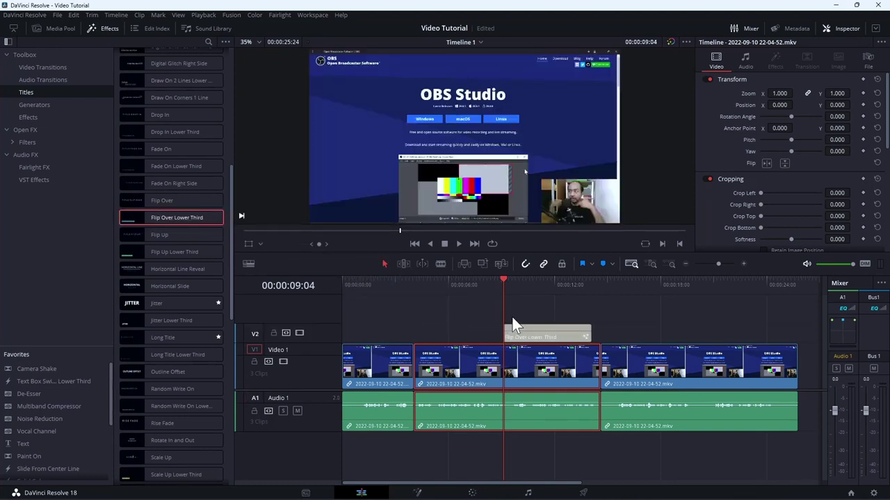
Preview the title's entrance and shift the title clip earlier so it starts at about 8 seconds
click(489, 279)
key(space)
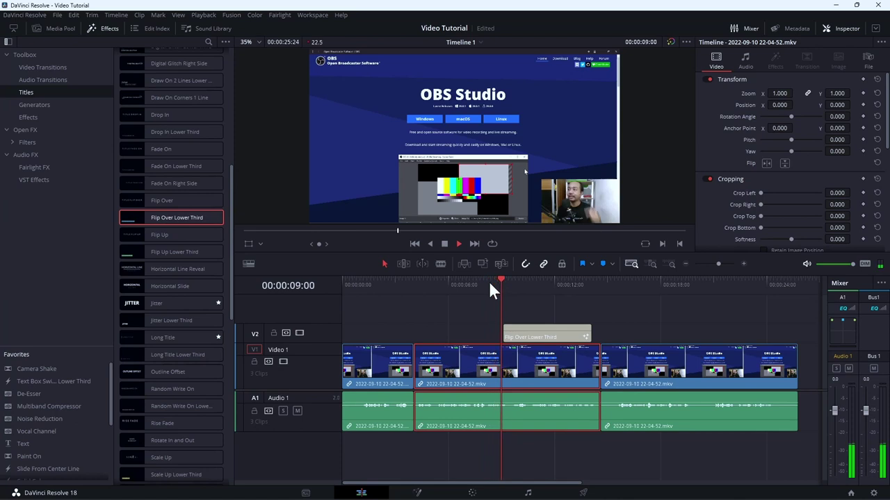
drag(530, 333, 514, 338)
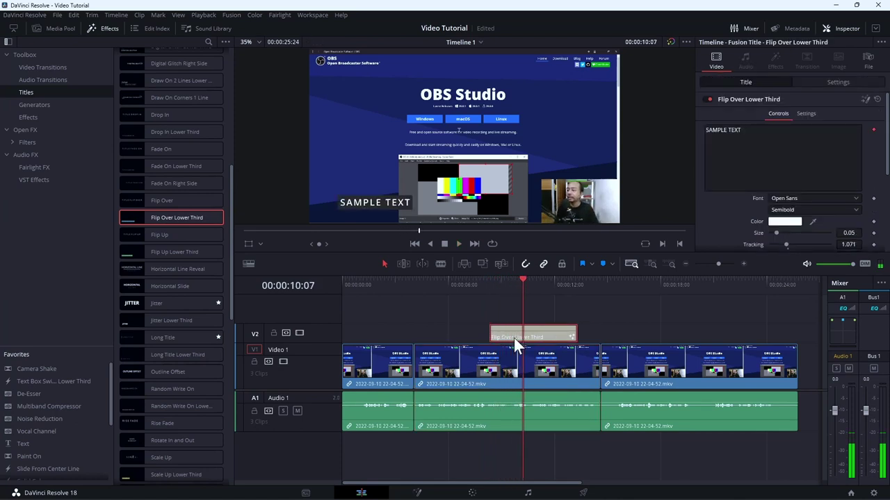
Replace the lower-third title's sample text with "obsproject.com"
click(761, 143)
key(ctrl+a)
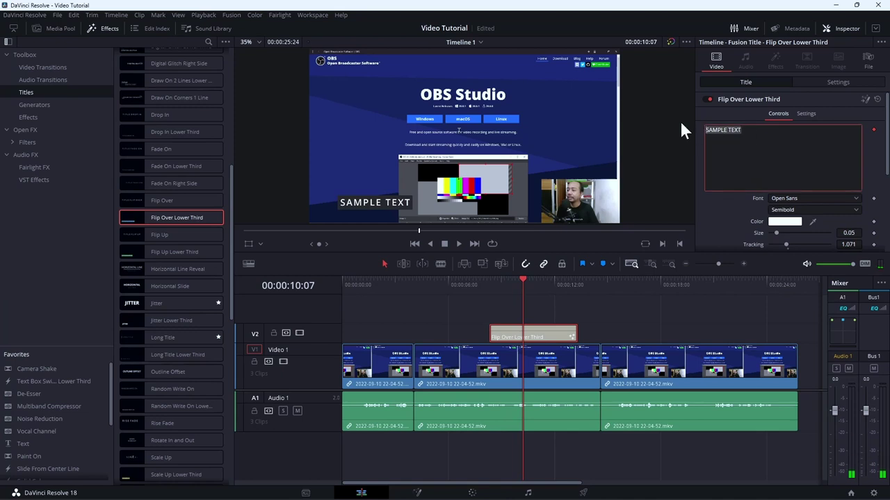
text(obs)
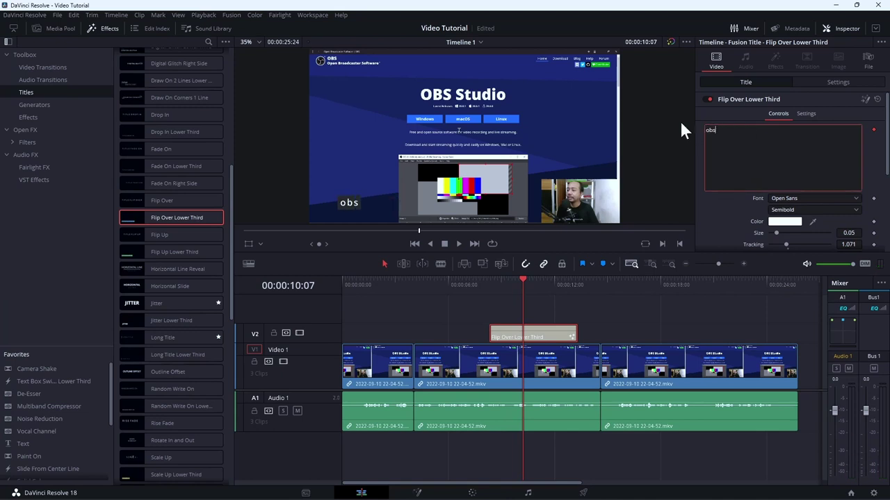
text(project.)
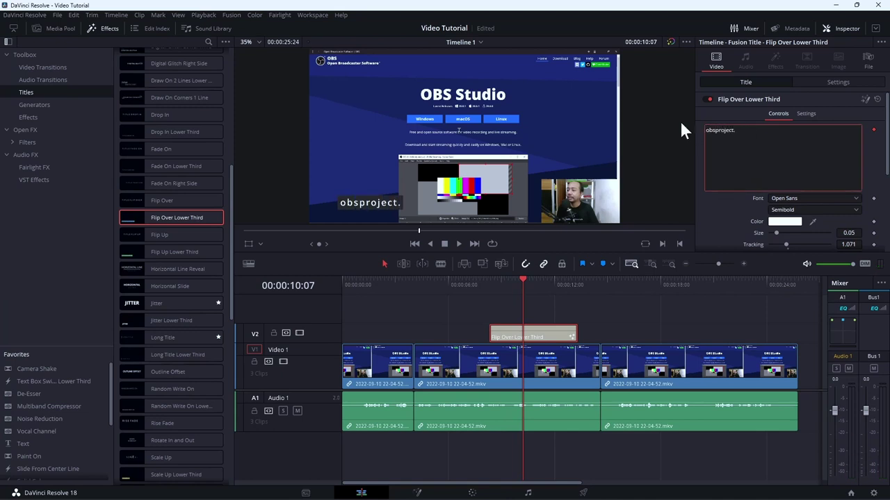
text(com)
Format the title text in Noto Sans Bold with the custom red colour #c8282e
click(774, 198)
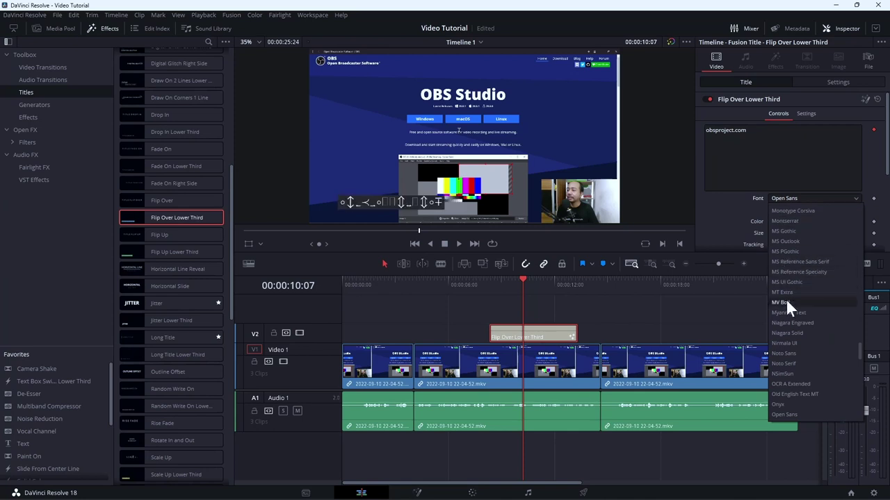
click(785, 351)
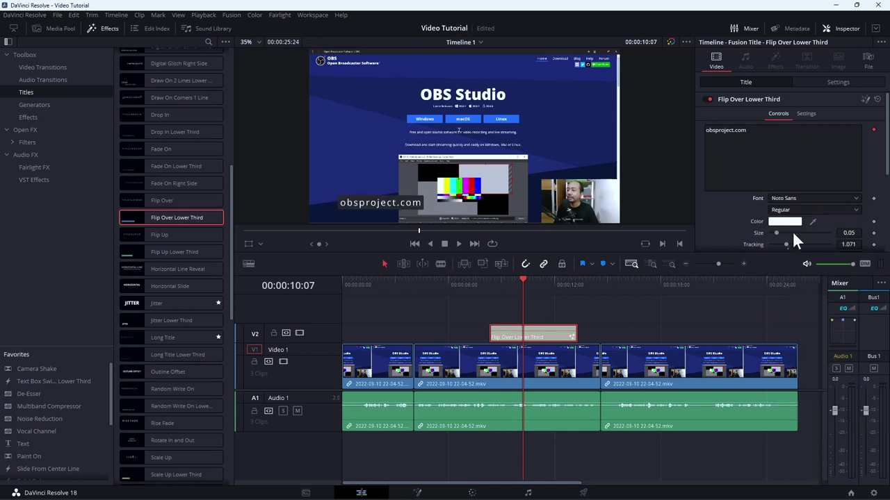
click(788, 207)
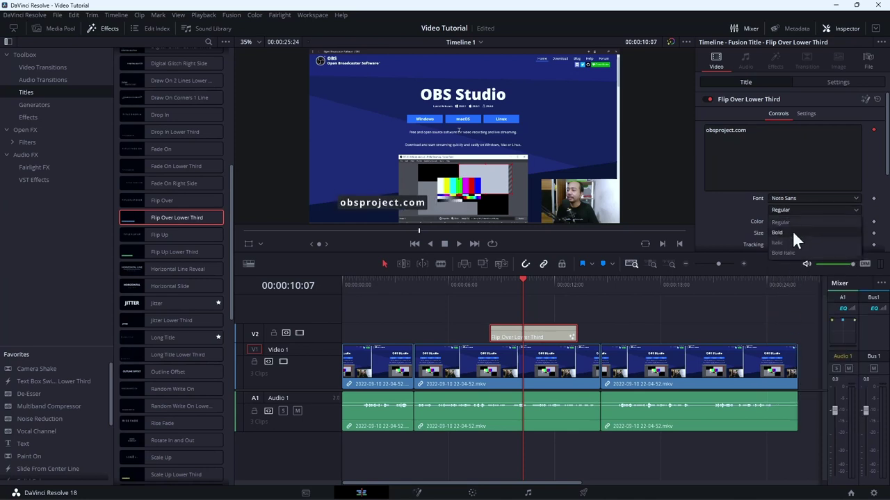
click(793, 233)
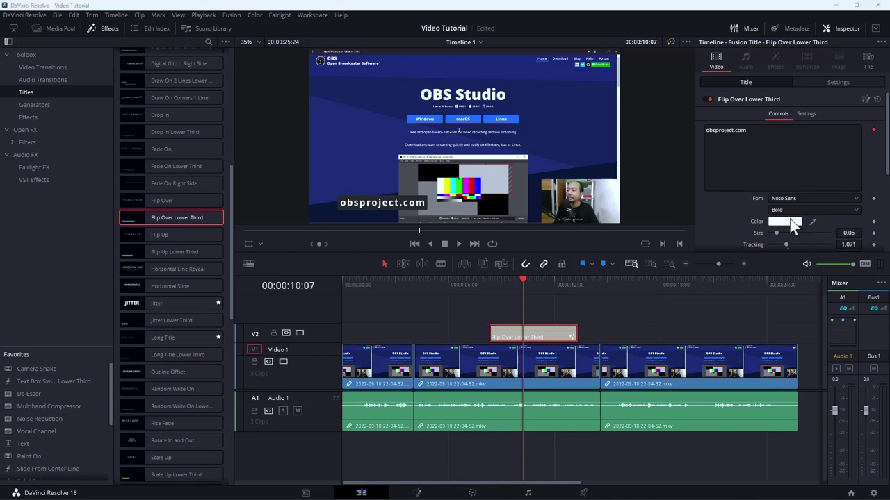
click(791, 222)
click(361, 296)
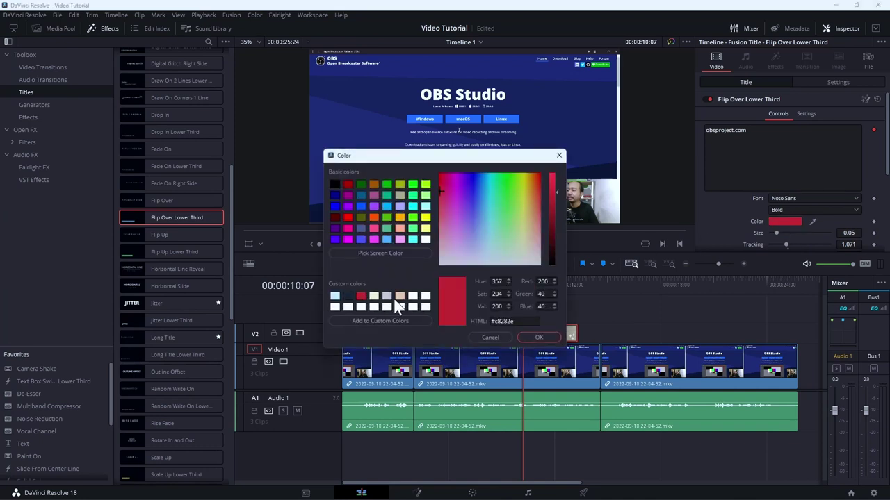
click(528, 337)
Check the title's animation order options and play back the timeline section containing the title
scroll(799, 173, down, 3)
click(806, 216)
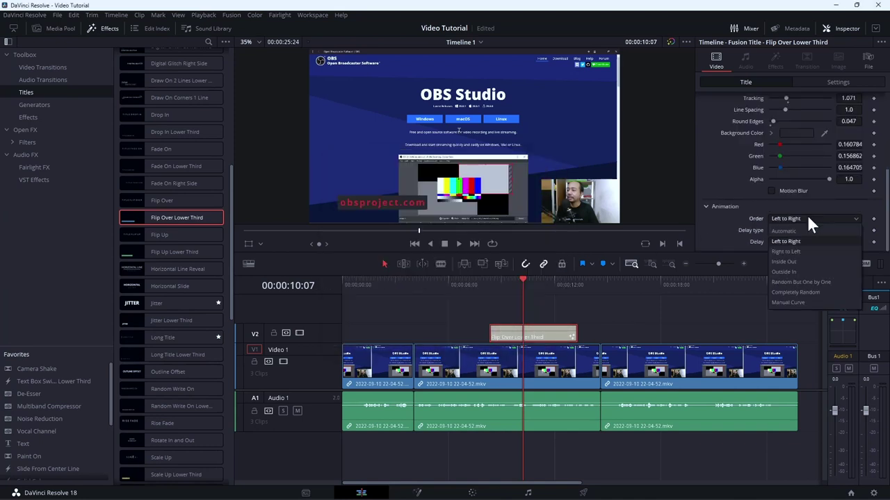
click(807, 214)
click(464, 285)
key(space)
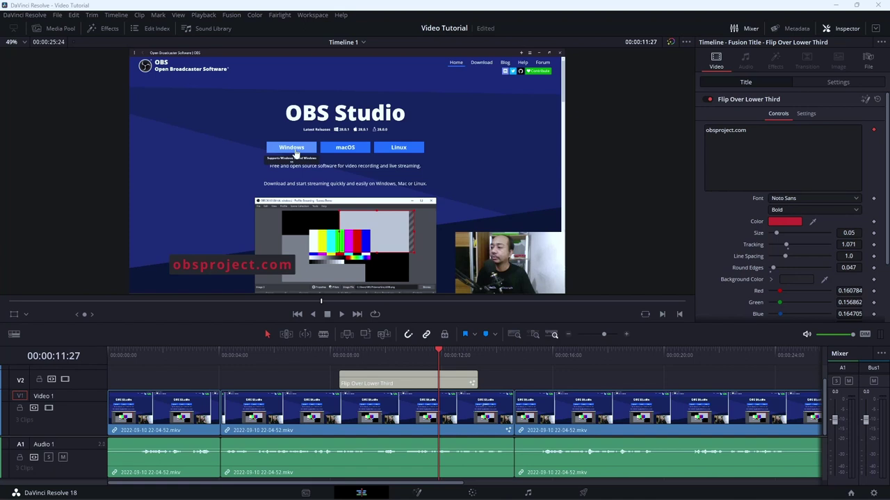
click(315, 353)
key(space)
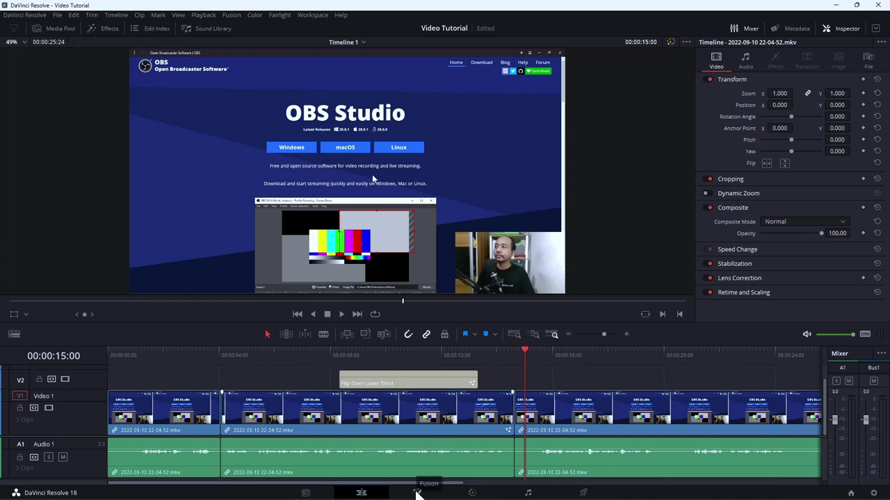
Open the second clip on the Fusion page and try adding a Paint node, undoing the addition
click(508, 415)
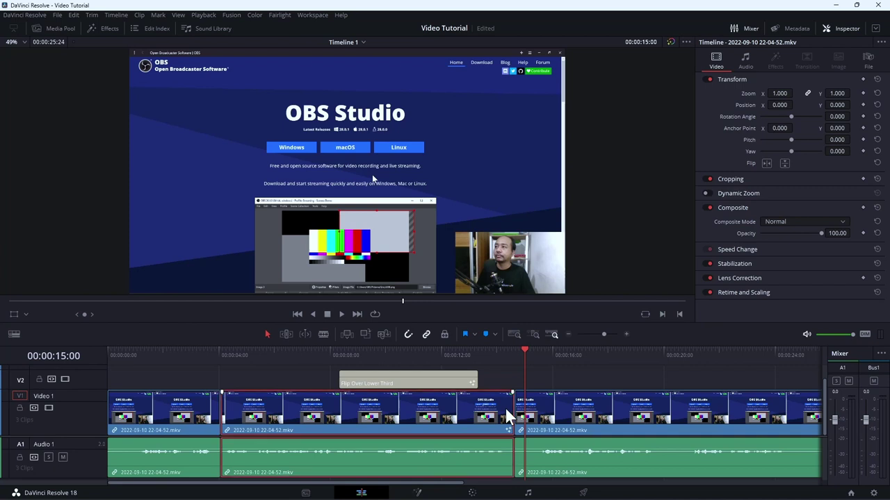
click(417, 492)
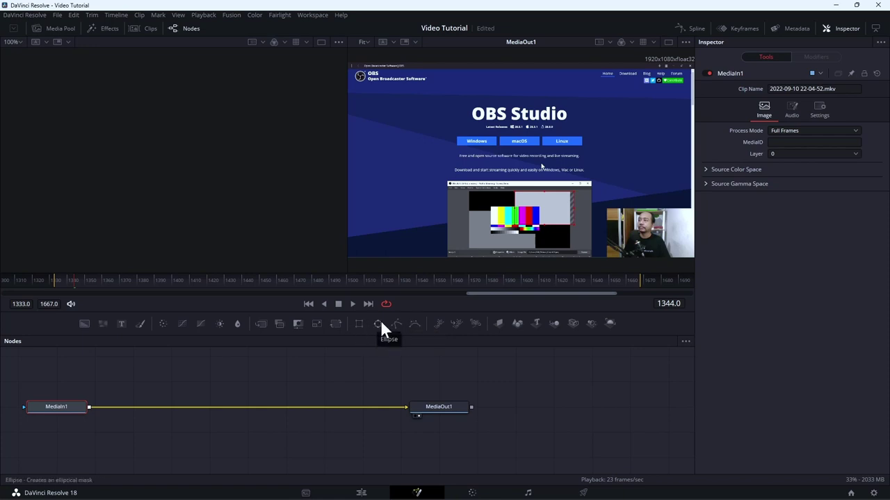
click(141, 321)
key(ctrl+z)
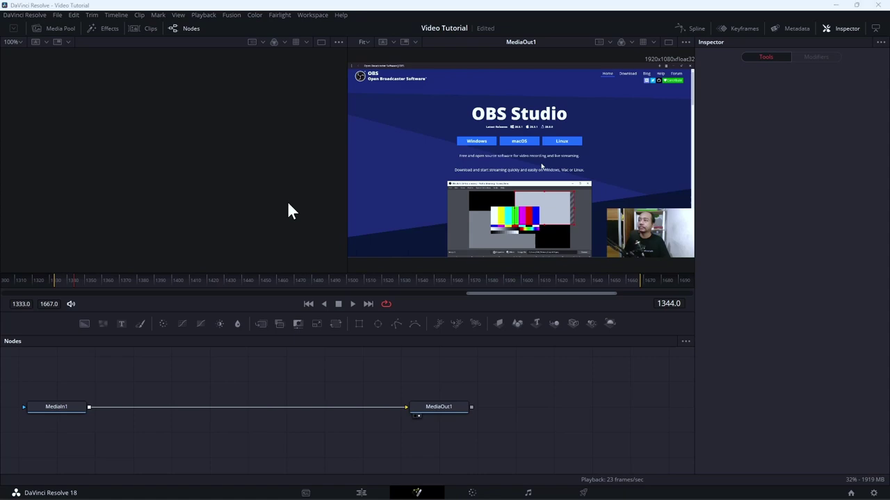
Switch to Figma, create a new design file and draw a frame about 374 × 205 on its canvas
key(alt+Tab)
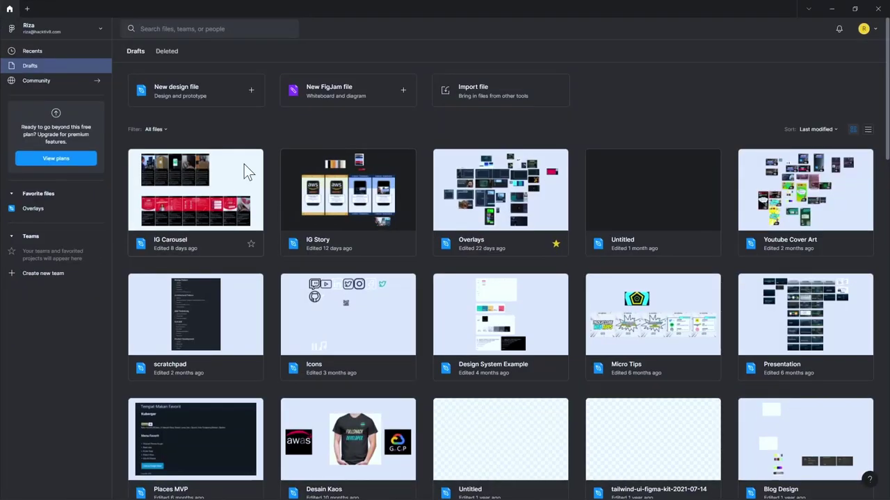
click(214, 90)
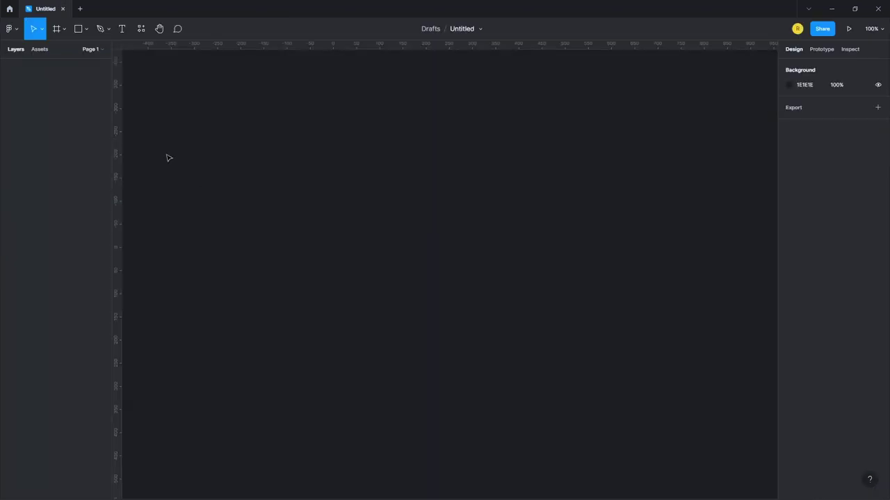
click(64, 38)
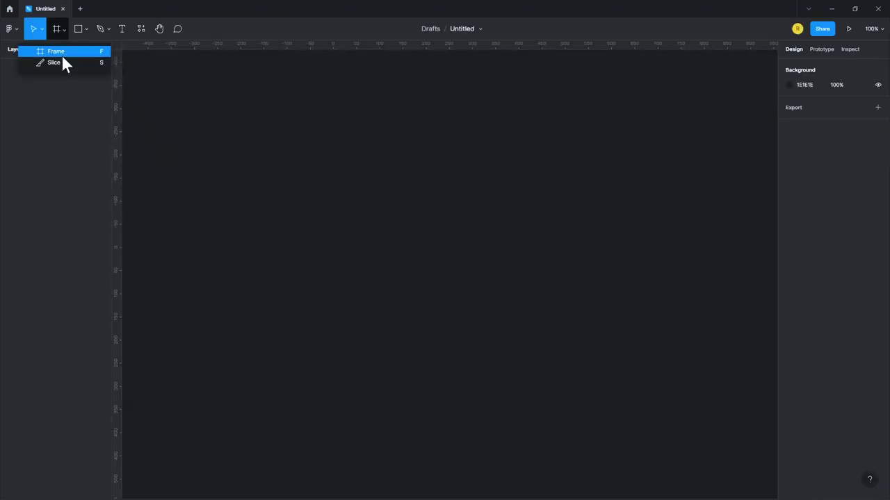
click(62, 51)
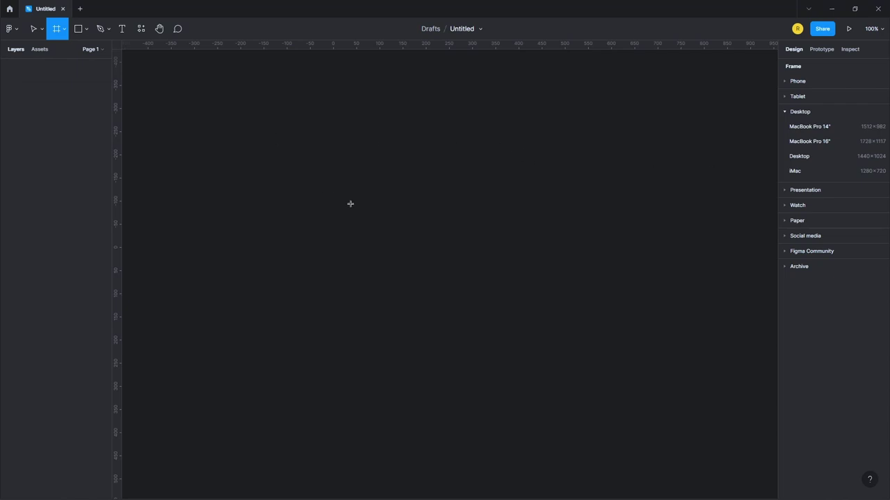
drag(278, 127, 450, 219)
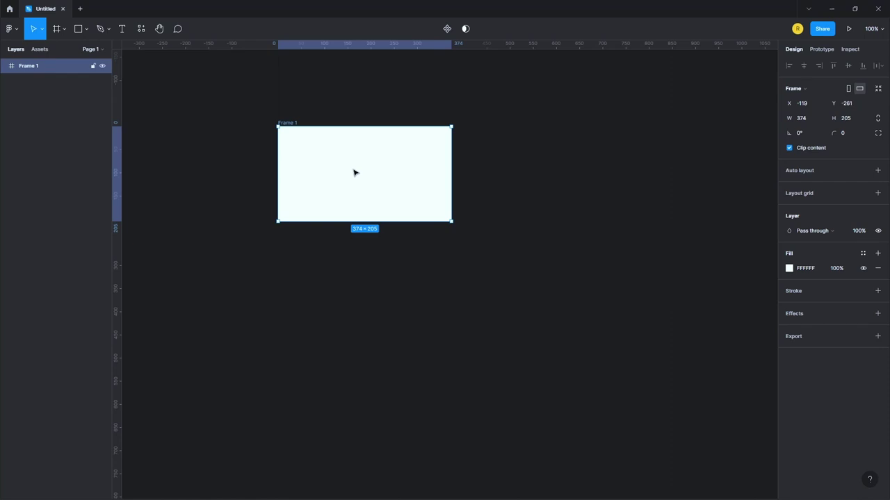
Draw a horizontal arrow about 283 long inside the frame and colour its stroke dark red #AE0F0F
click(87, 28)
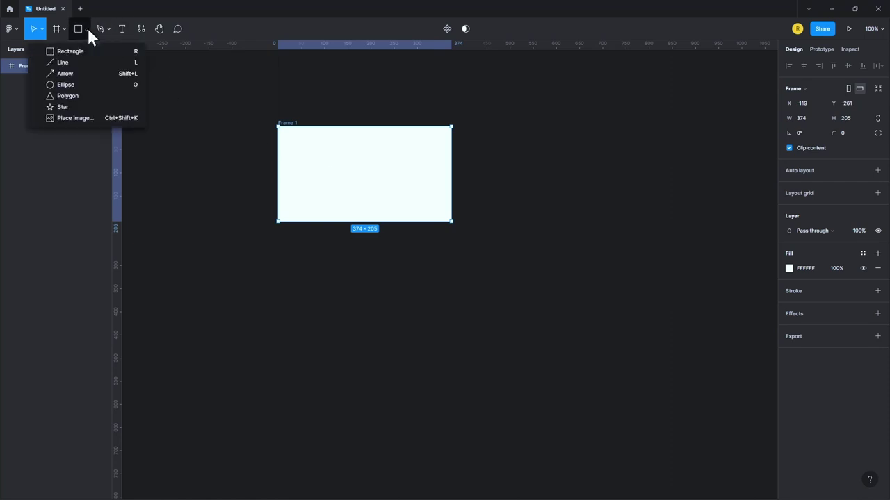
click(86, 72)
drag(297, 168, 428, 175)
click(788, 291)
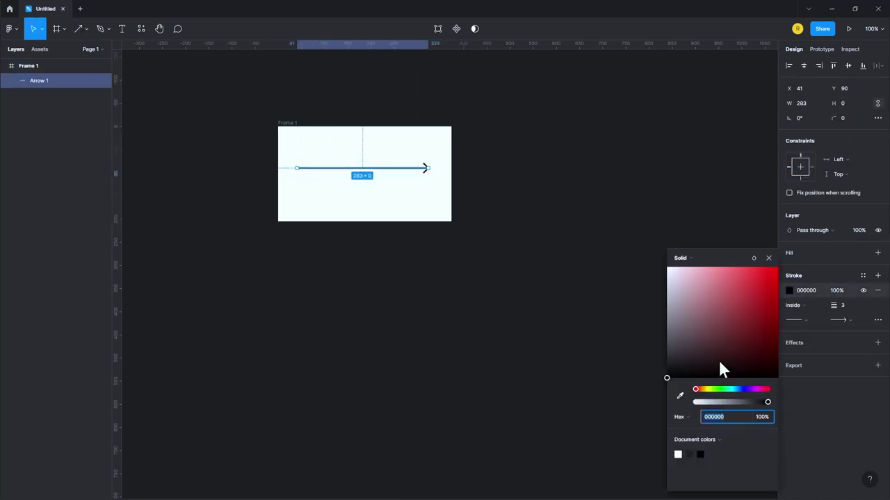
drag(720, 363, 768, 303)
click(719, 213)
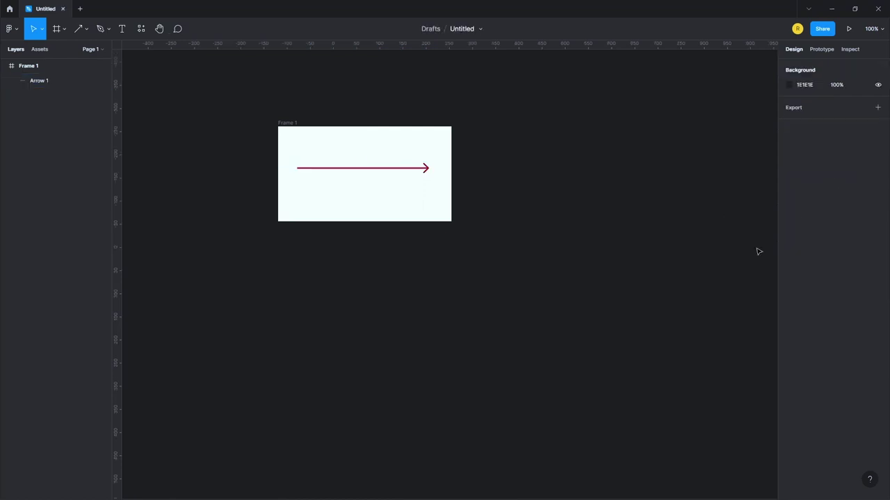
Set the arrow's stroke weight to 23 and reposition it within the frame at X 38, Y 102
click(420, 169)
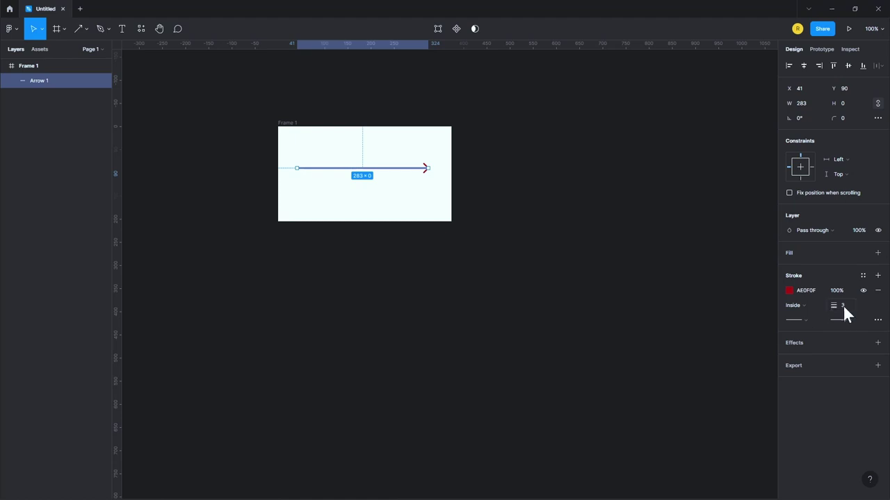
key(shift+Up)
key(shift+Up)
key(Return)
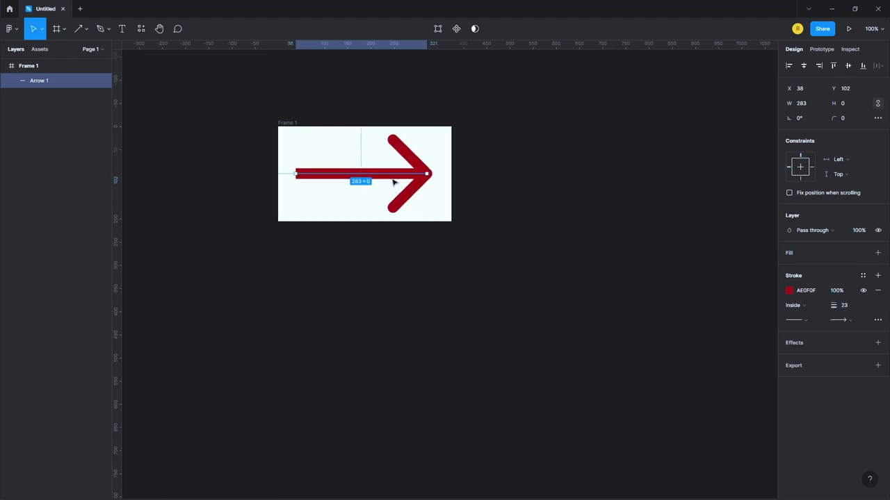
Rename the frame as arrow
click(285, 124)
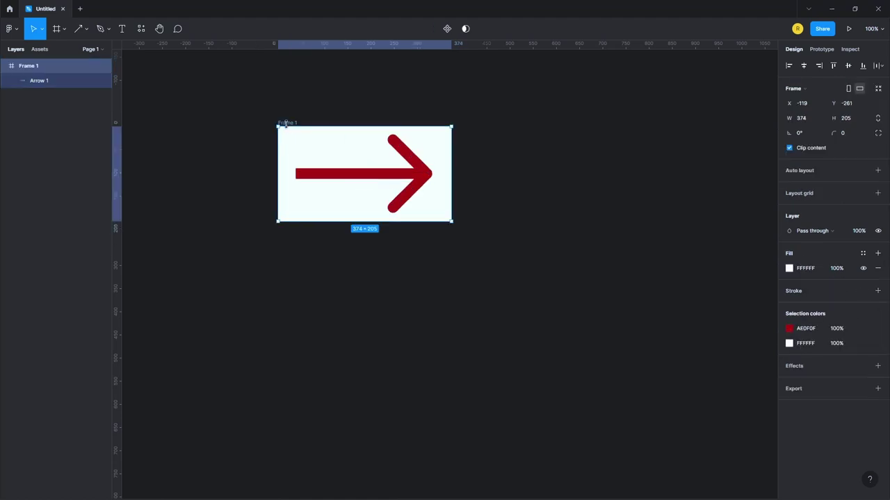
double_click(35, 65)
text(ar)
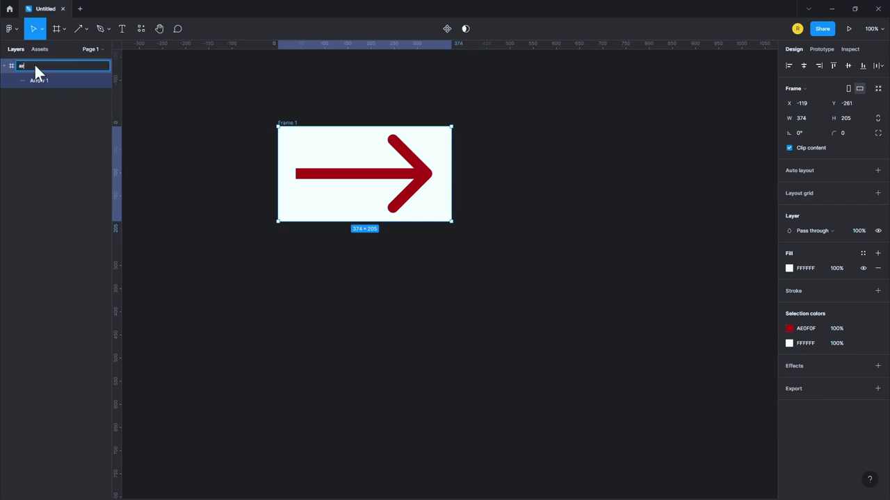
text(row)
key(Return)
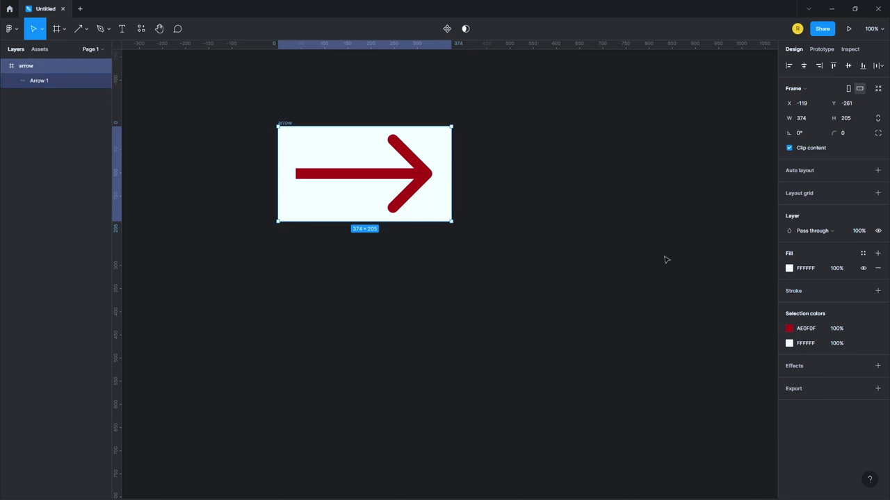
Export the arrow frame as a 1x PNG without its white fill, saving it as arrow.png in the RAW folder
click(802, 387)
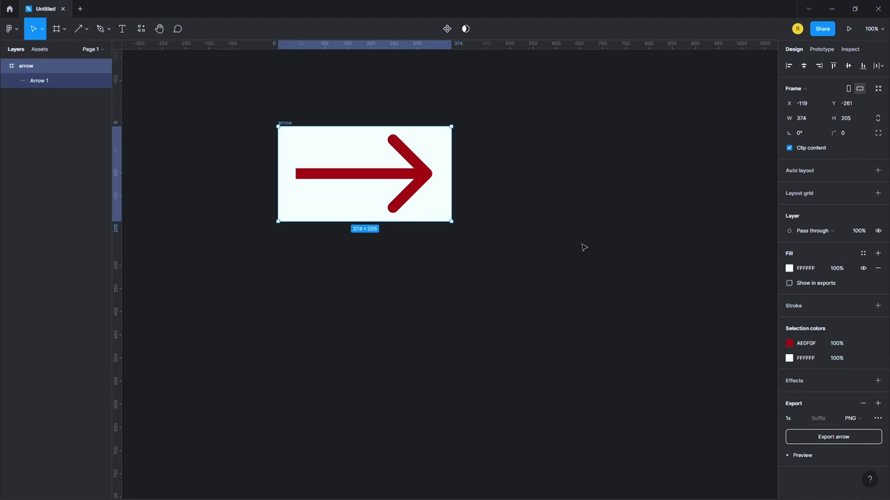
click(802, 455)
scroll(802, 448, down, 1)
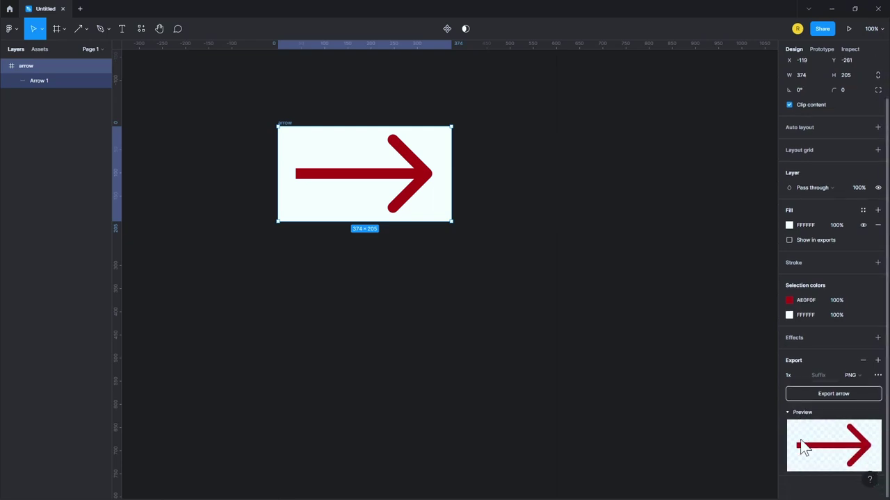
click(824, 391)
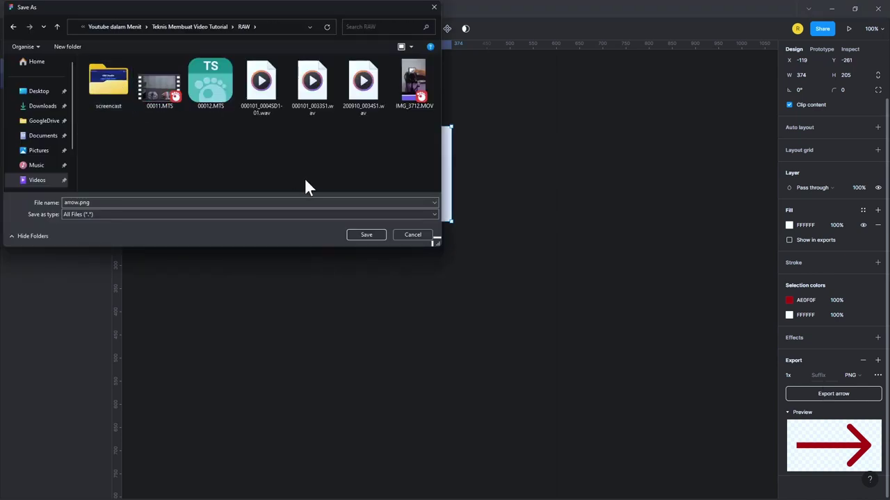
click(369, 236)
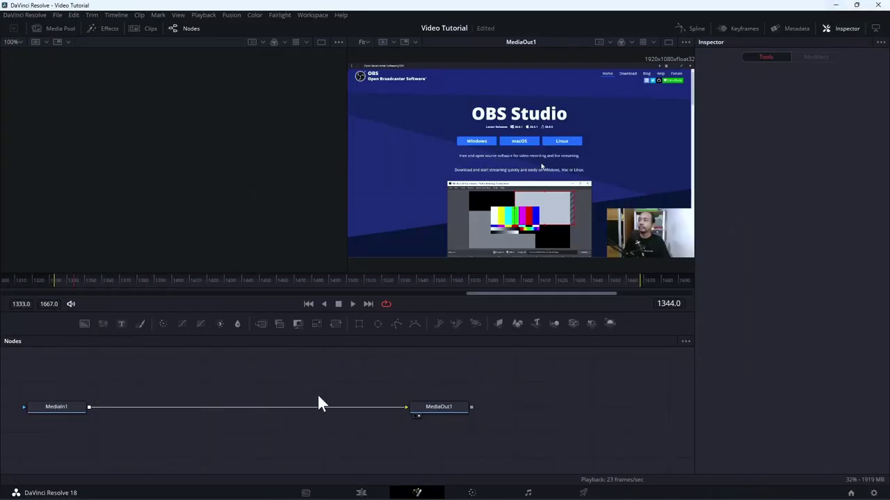
Switch to DaVinci Resolve, import arrow.png into the Master bin and return to the Edit page
click(306, 493)
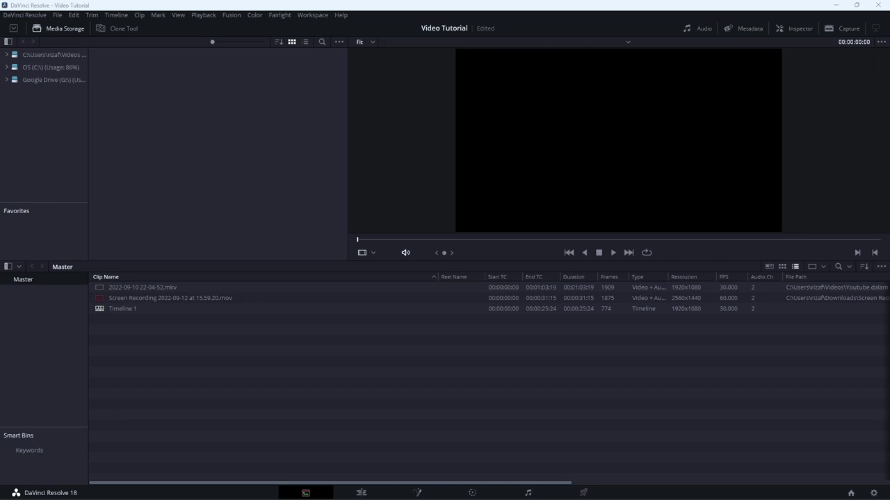
drag(19, 337, 167, 373)
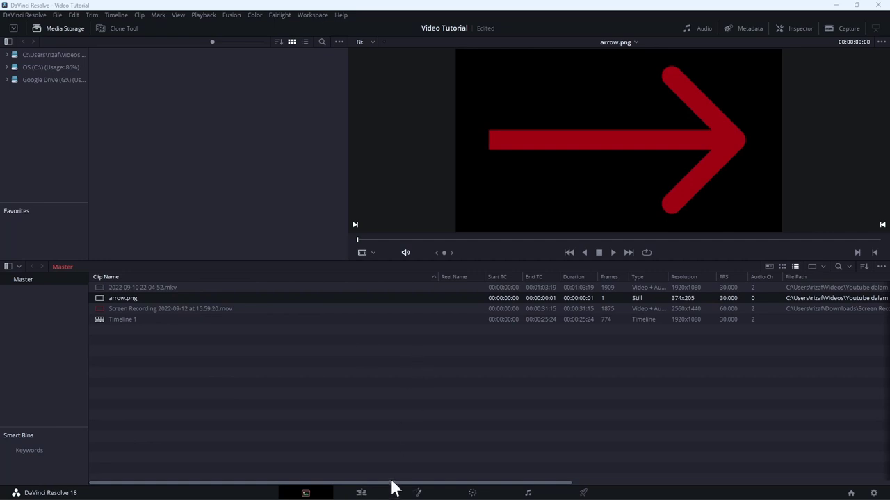
click(361, 492)
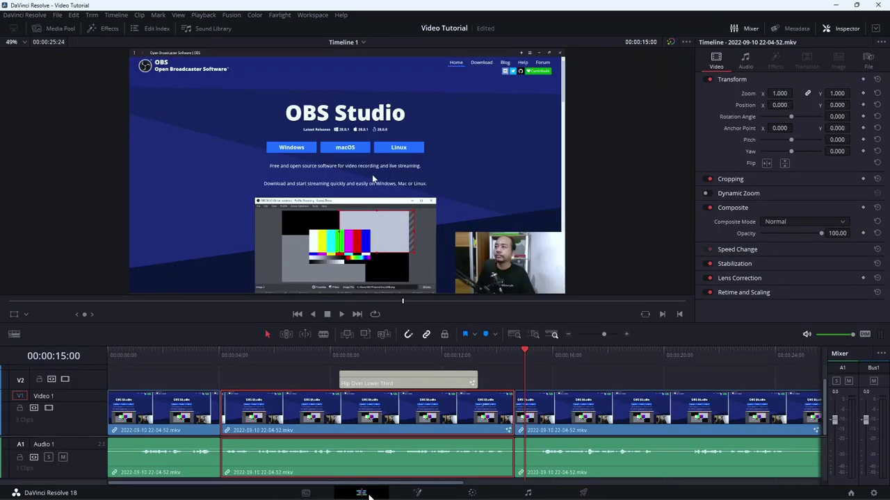
Place arrow.png on a new video track V3 above the title, starting at 00:00:11:01
click(318, 352)
drag(319, 351, 414, 333)
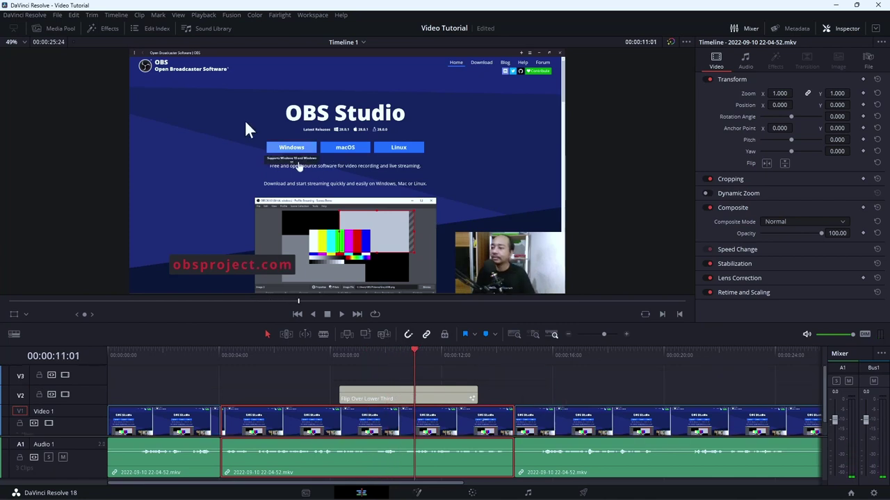
click(64, 27)
drag(97, 74, 642, 375)
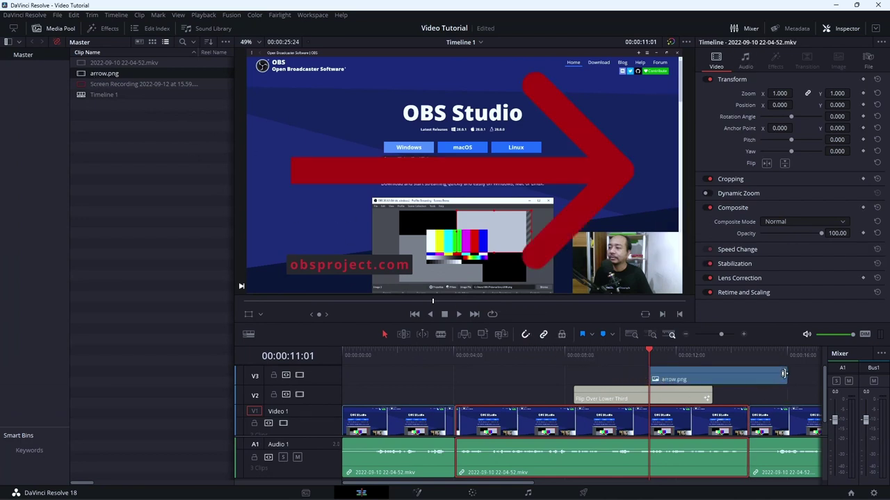
Shorten the arrow clip on V3 to about one second and return the playhead to its start
drag(781, 376, 669, 381)
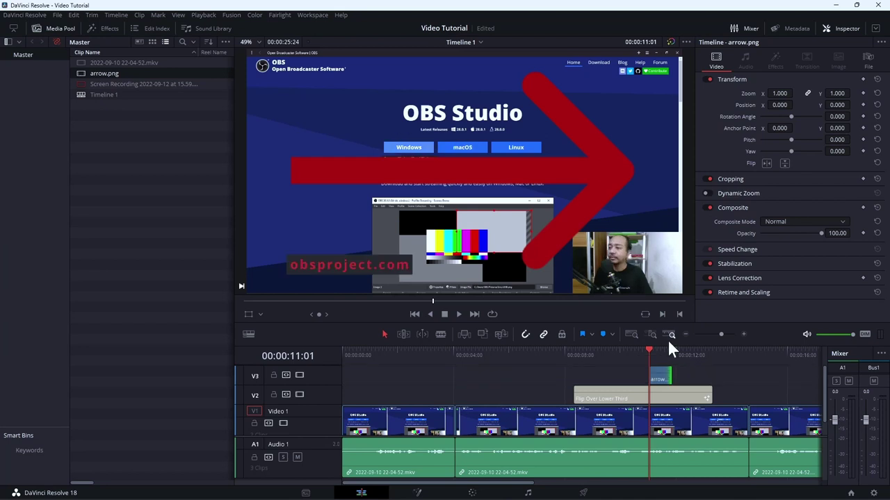
click(670, 353)
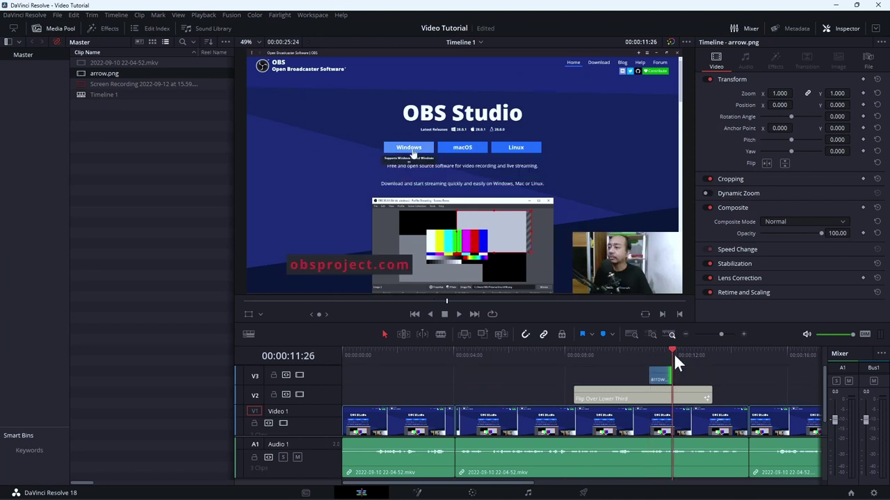
click(685, 355)
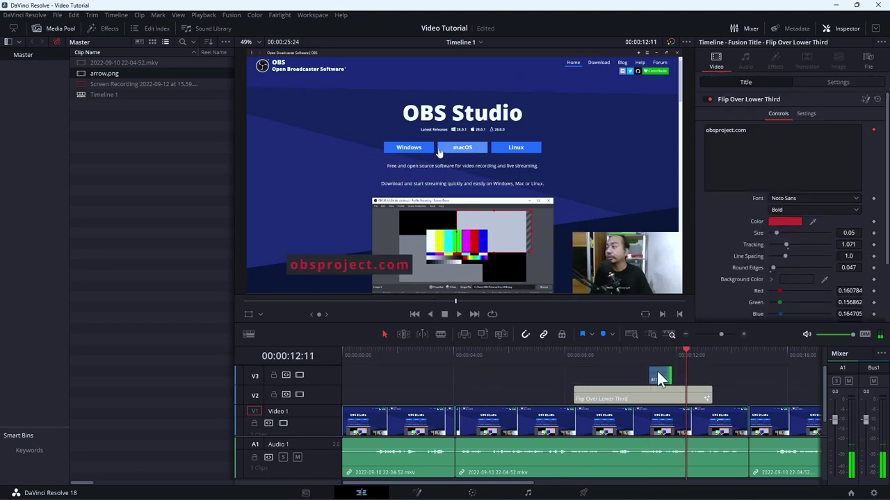
drag(669, 376, 674, 376)
click(656, 357)
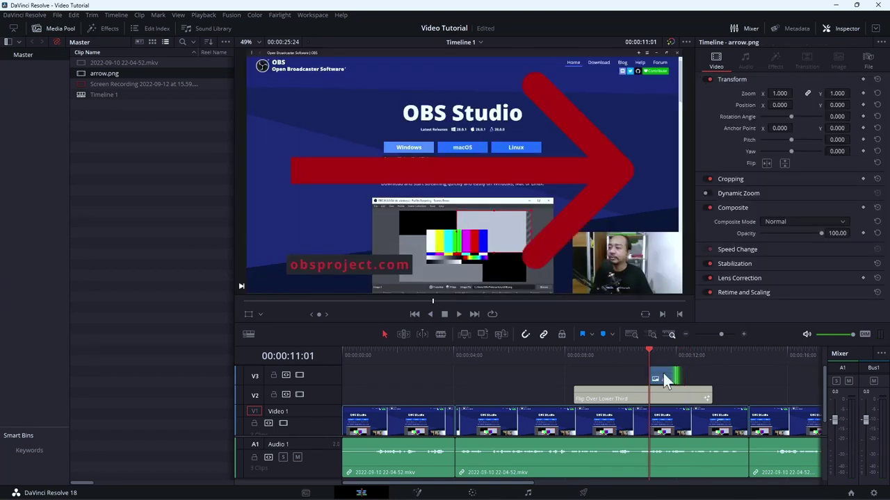
Aim the arrow at the Windows download option with zoom 0.240, position X -470 and Y 216, and rotation -25.2
drag(779, 93, 717, 93)
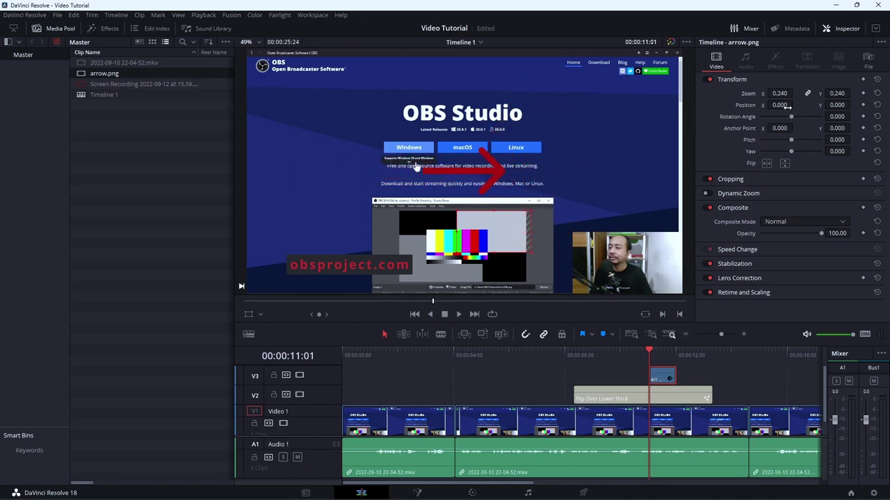
drag(785, 106, 726, 106)
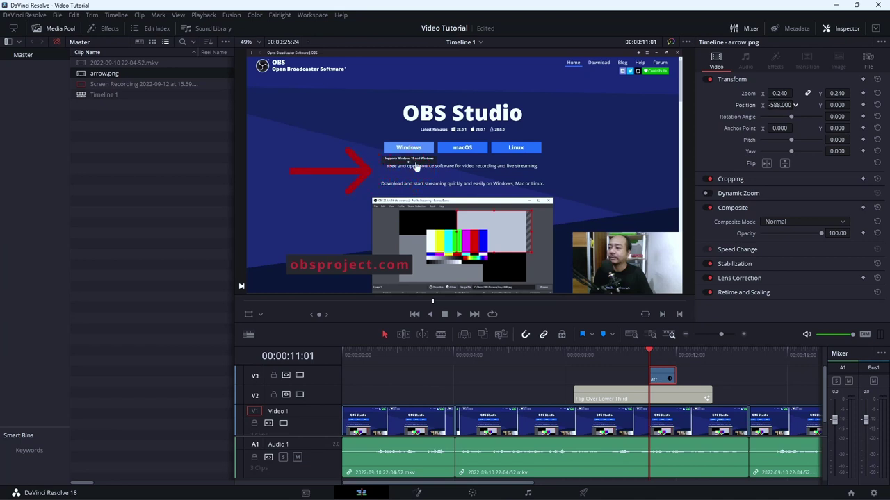
mouse_move(837, 105)
mouse_down()
mouse_move(849, 104)
mouse_move(838, 105)
mouse_up()
drag(778, 105, 764, 126)
drag(831, 104, 852, 105)
drag(779, 105, 794, 105)
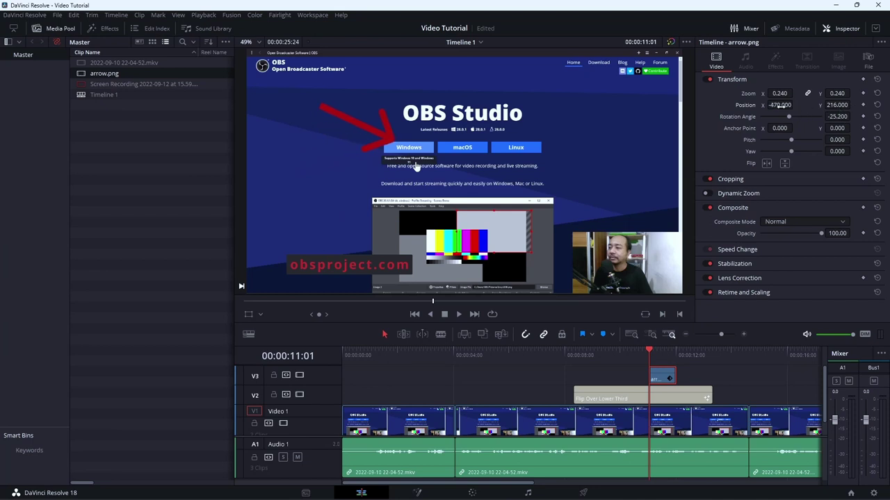
Play back the timeline from the start of the title through the end of the arrow clip
click(571, 352)
key(space)
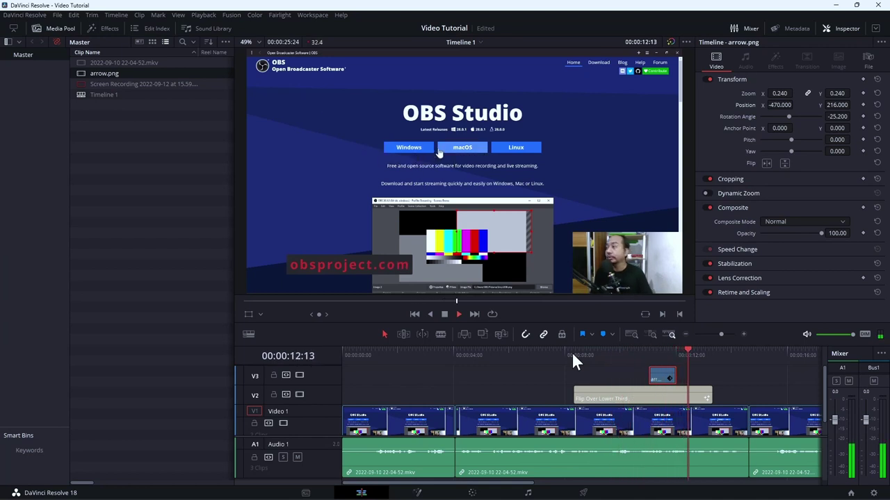
key(space)
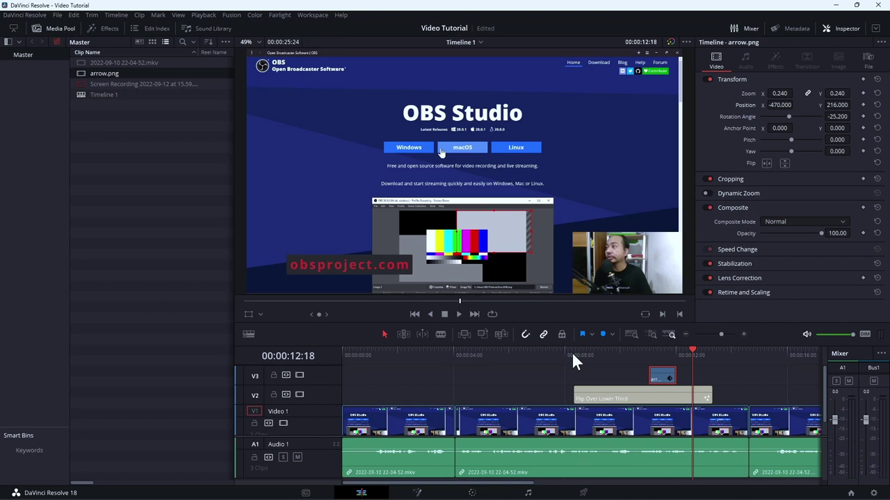
Switch to Figma, duplicate the arrow frame and delete the arrow from the copy
key(alt+Tab)
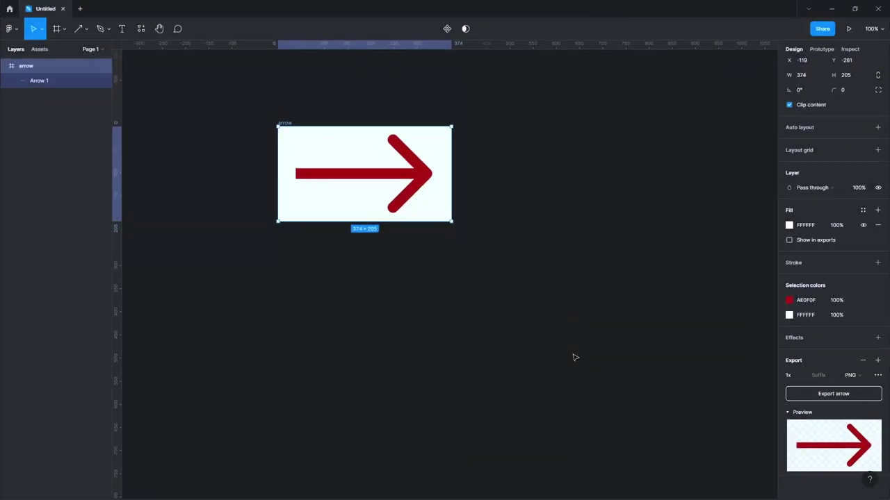
click(419, 310)
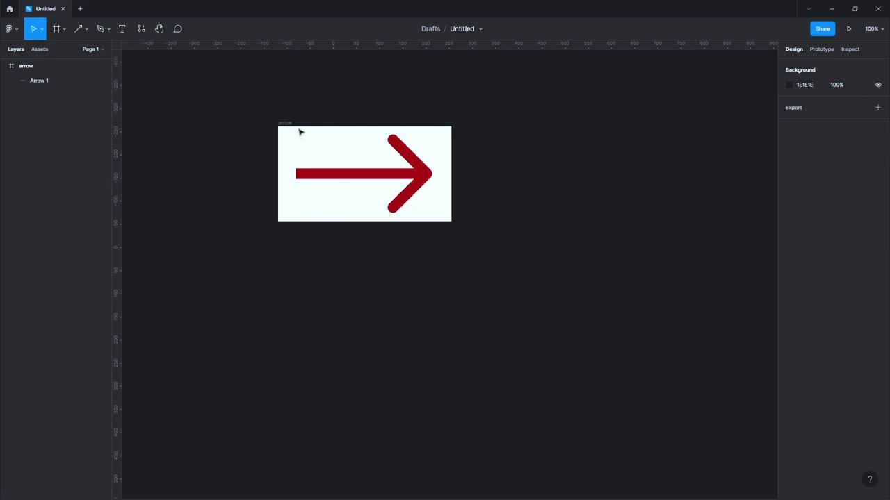
click(298, 131)
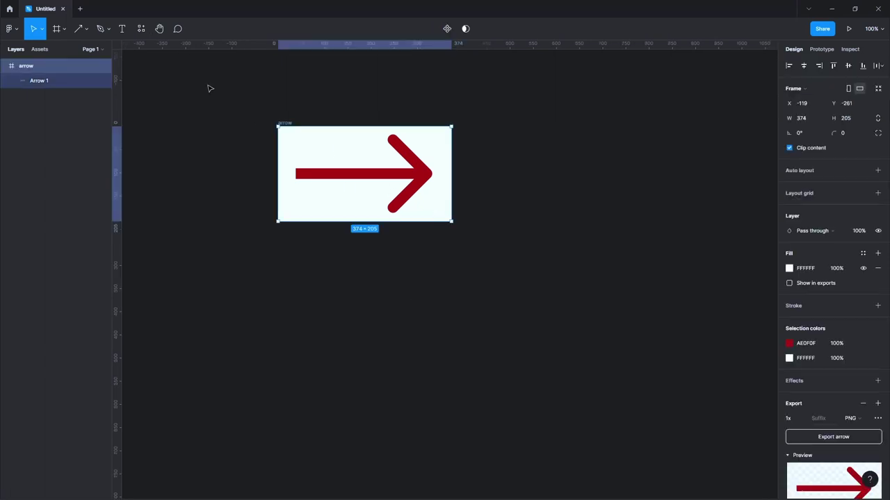
key(ctrl+d)
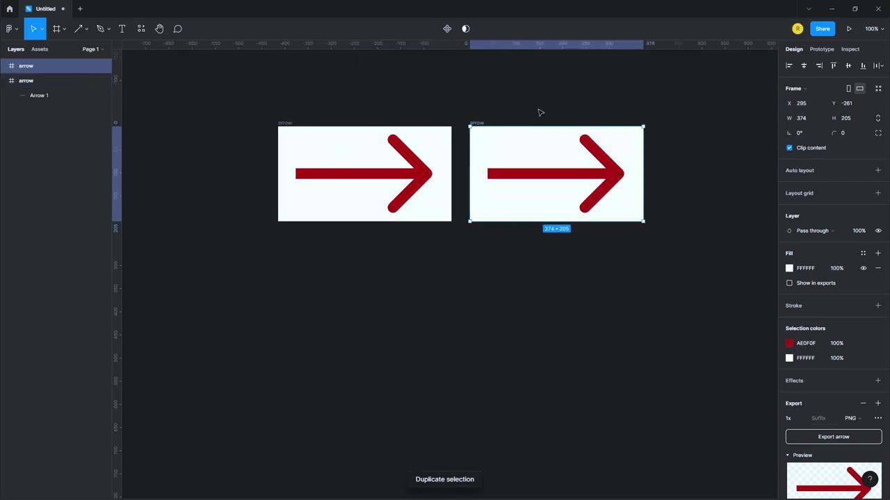
click(548, 185)
click(551, 180)
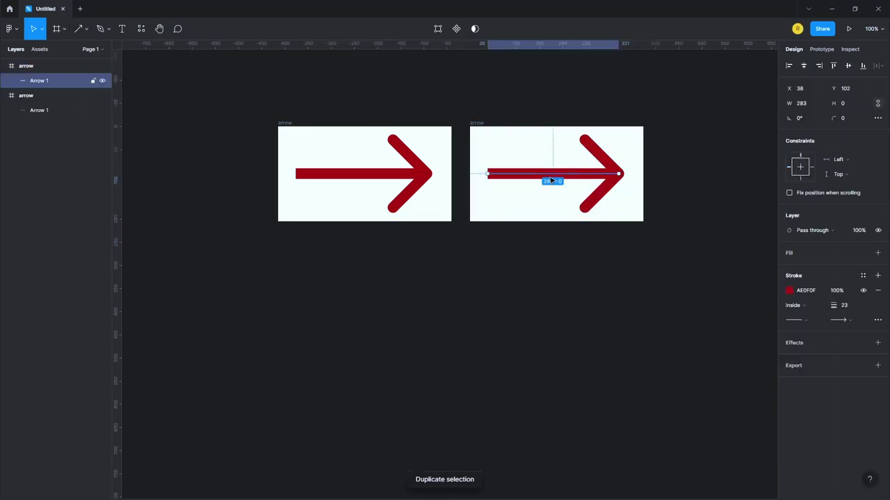
key(Delete)
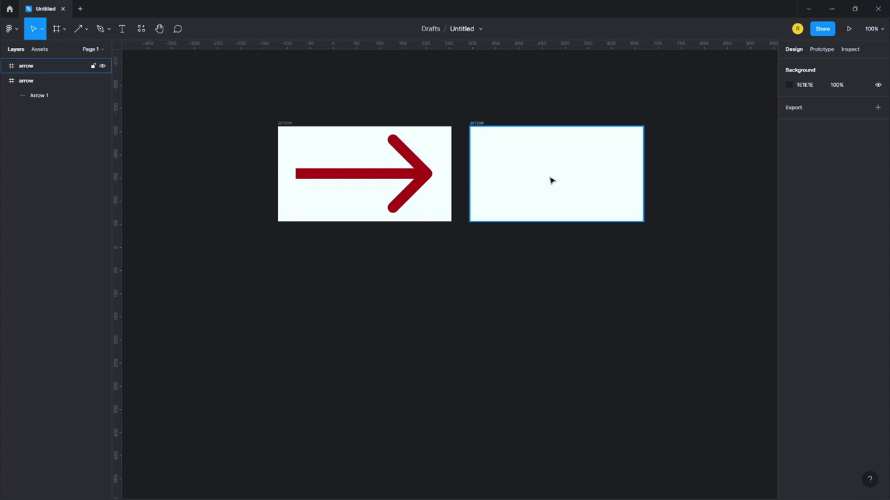
Rename the empty duplicate frame as arrow-emoji
click(477, 124)
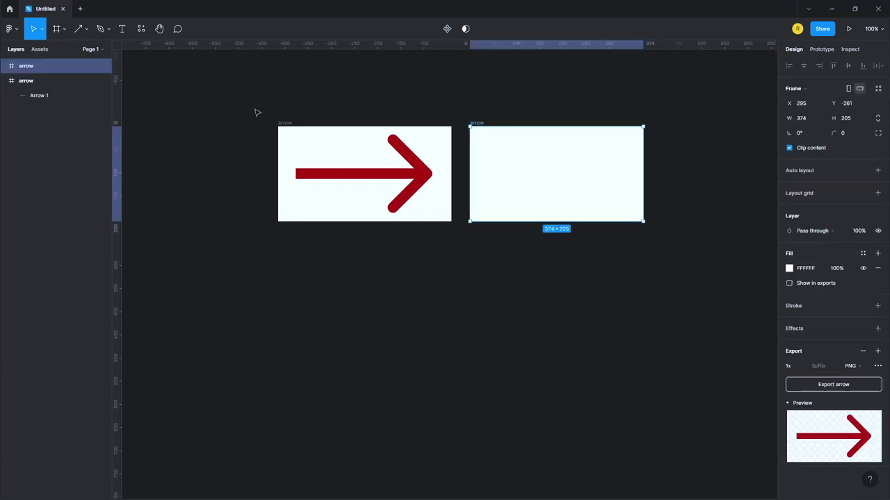
double_click(37, 67)
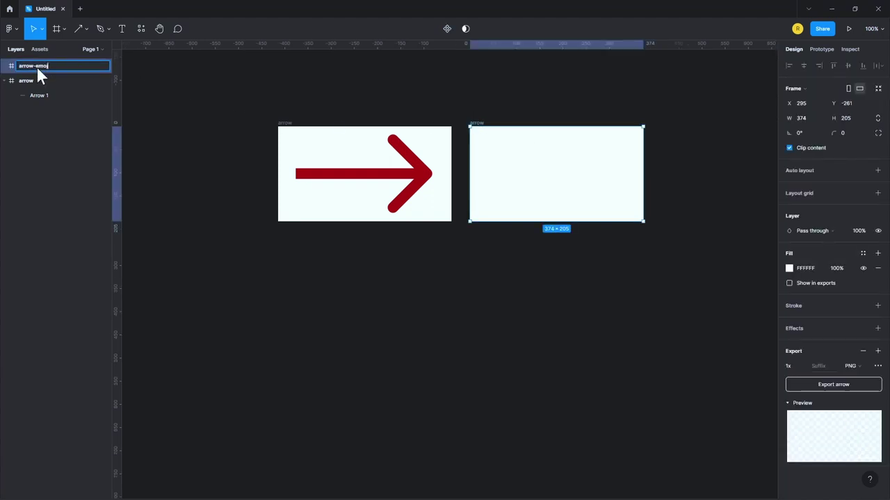
text(-emoji)
key(Return)
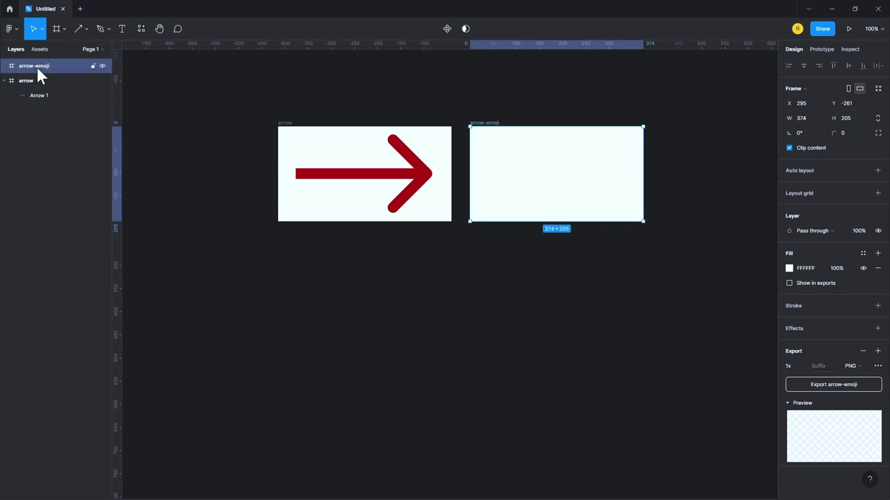
Add a text layer containing the right-pointing hand emoji to the arrow-emoji frame, searching the emoji picker for "right"
click(122, 29)
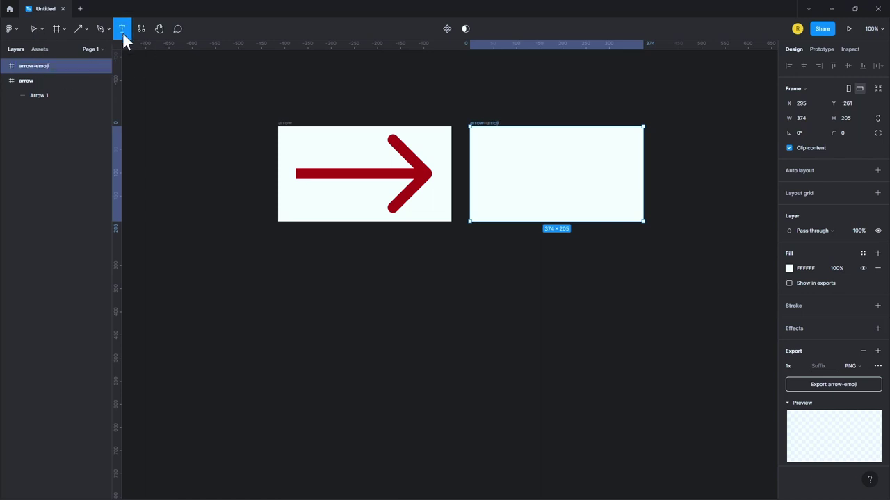
click(514, 184)
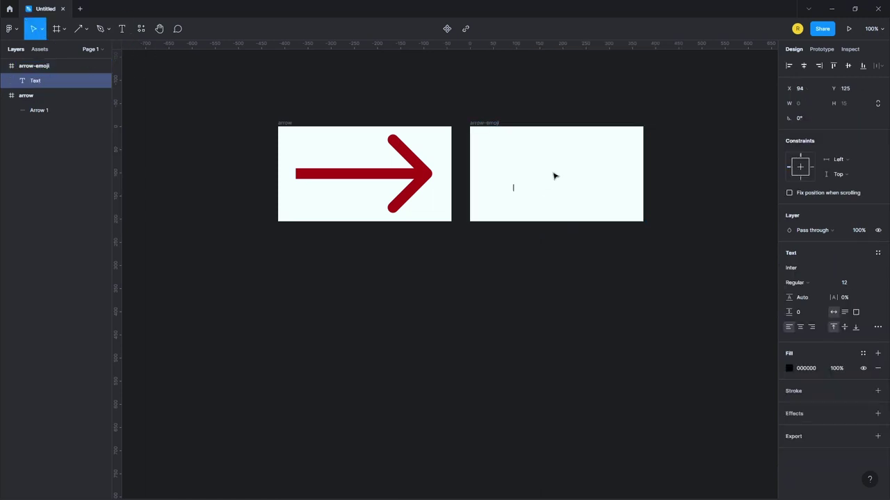
key(super+period)
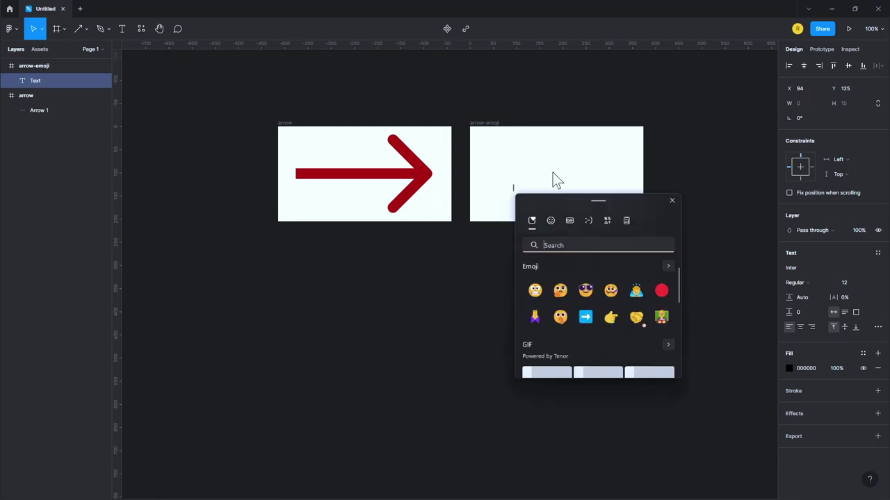
text(arrow)
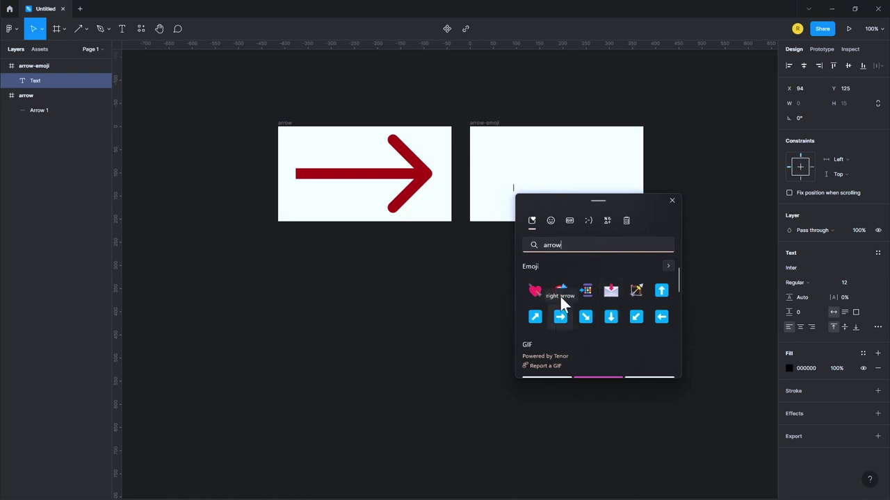
double_click(564, 247)
key(BackSpace)
text(right)
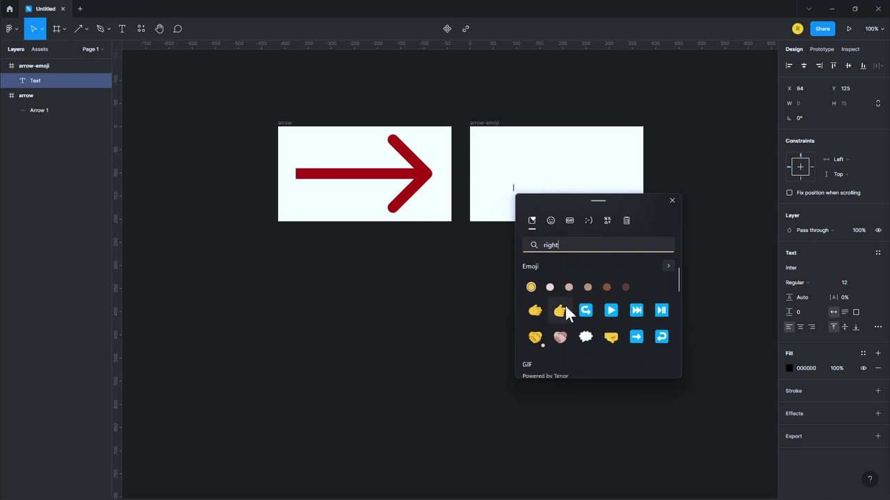
click(565, 307)
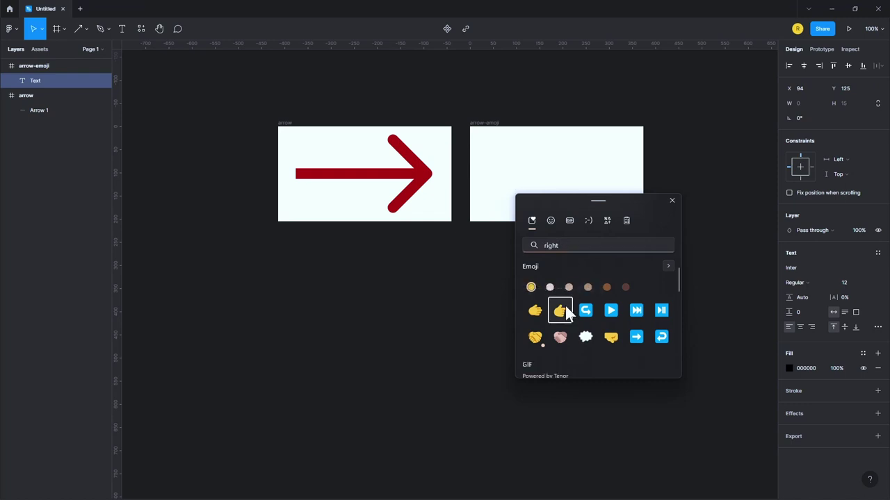
click(672, 201)
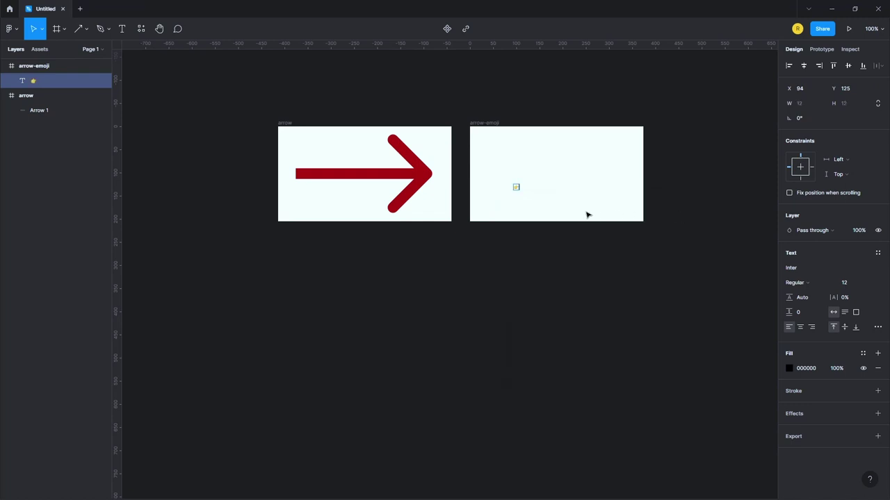
Enlarge the hand emoji to font size 256 and centre it within the arrow-emoji frame
click(849, 282)
text(128)
key(Return)
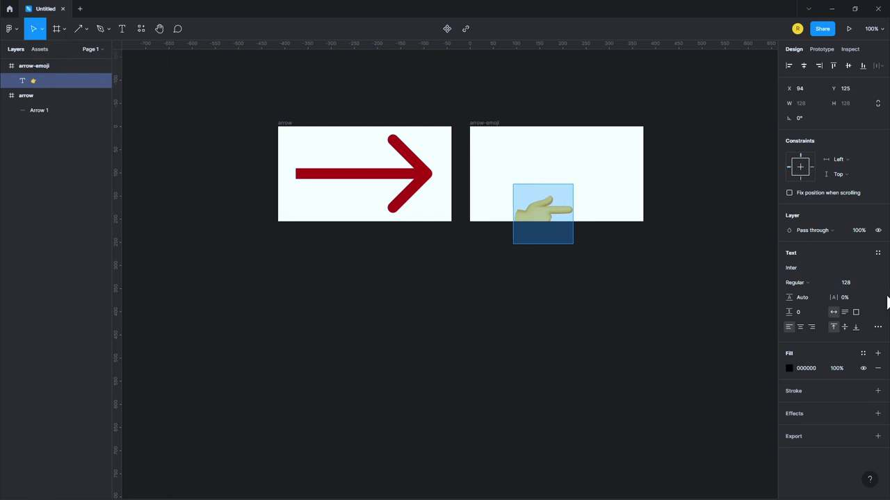
text(256)
key(Return)
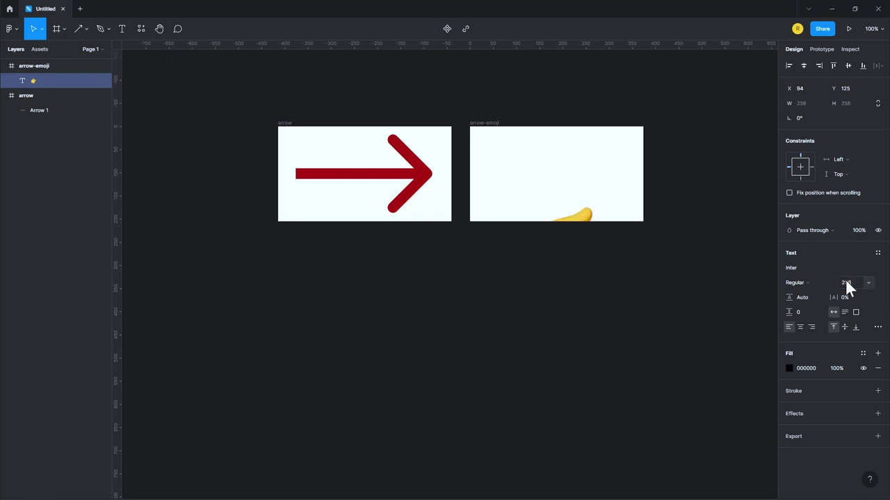
drag(574, 240, 558, 193)
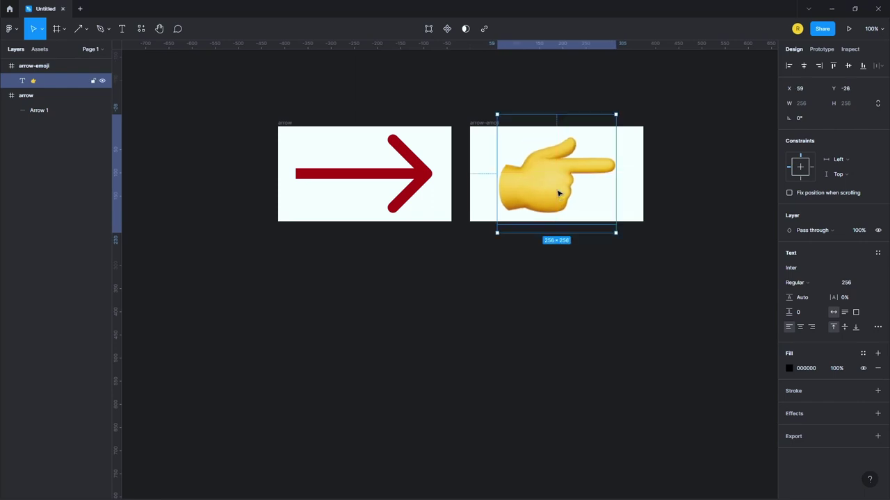
Export the arrow-emoji frame at 1x as arrow-emoji.png into the RAW folder
click(485, 124)
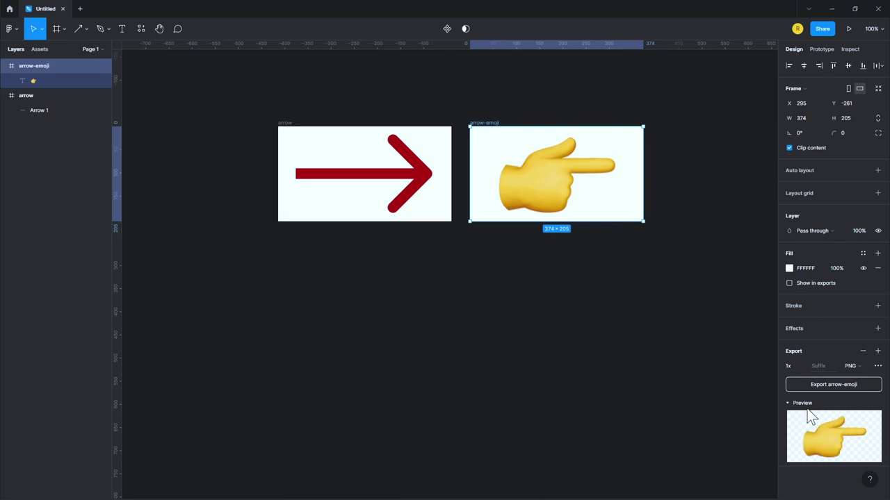
click(809, 380)
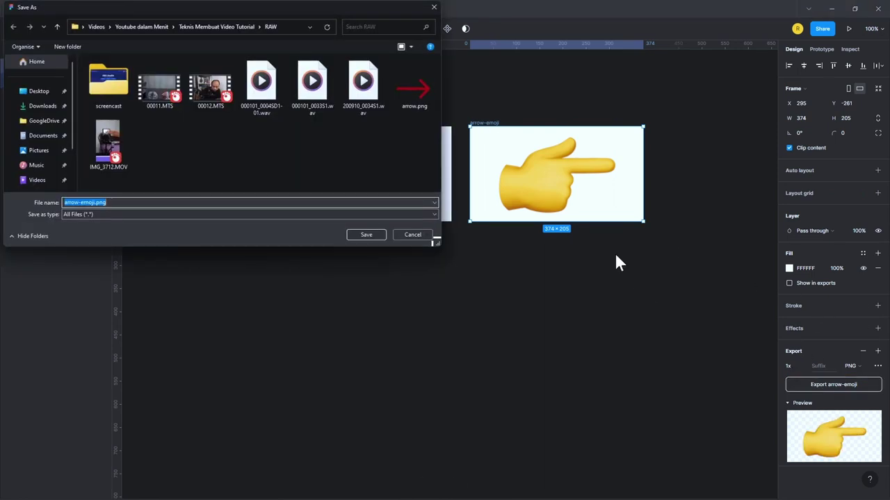
click(376, 232)
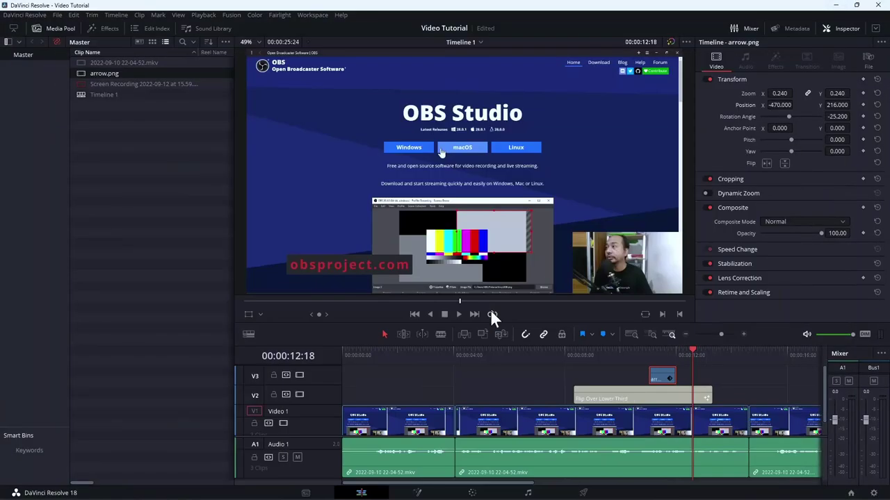
Switch to DaVinci Resolve and import arrow-emoji.png into the Master bin
click(306, 493)
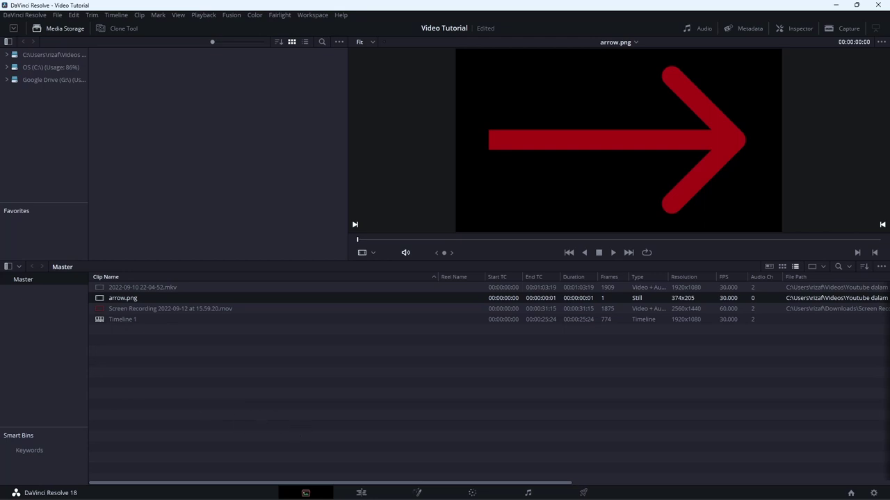
drag(1, 410, 262, 430)
right_click(262, 431)
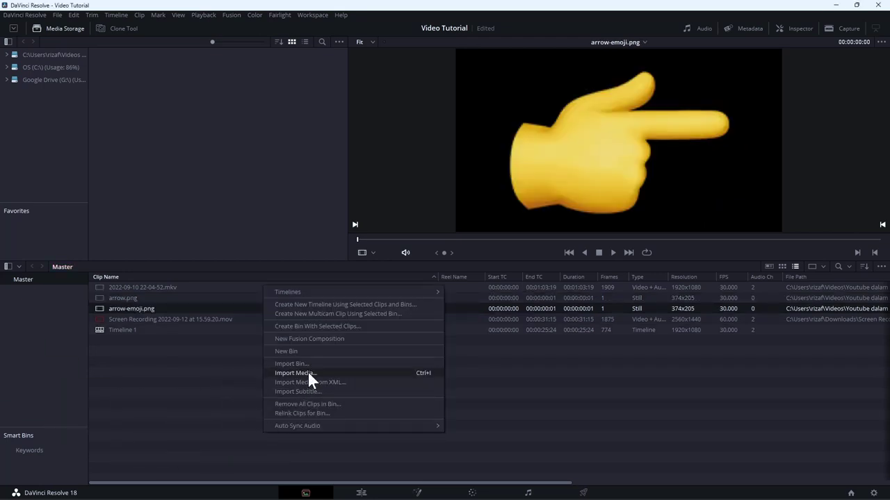
click(187, 391)
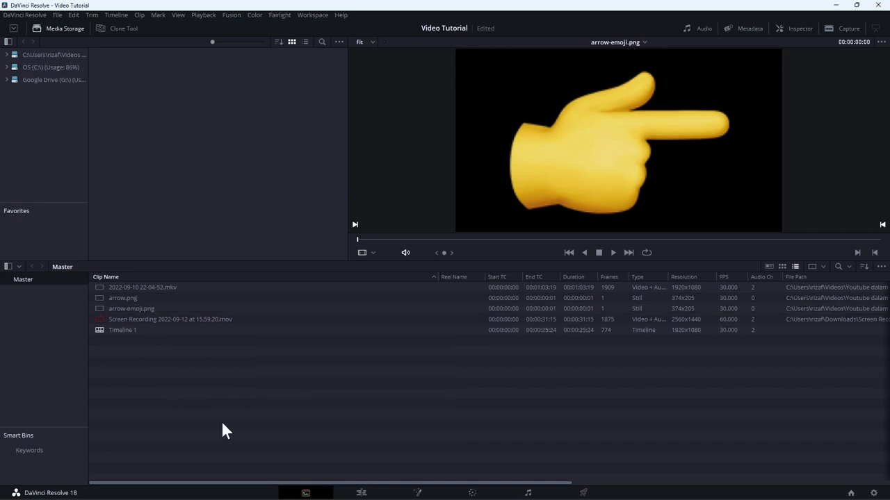
Place arrow-emoji.png on track V3 at 00:00:12:18 and shorten it to end with the lower-third title
click(360, 493)
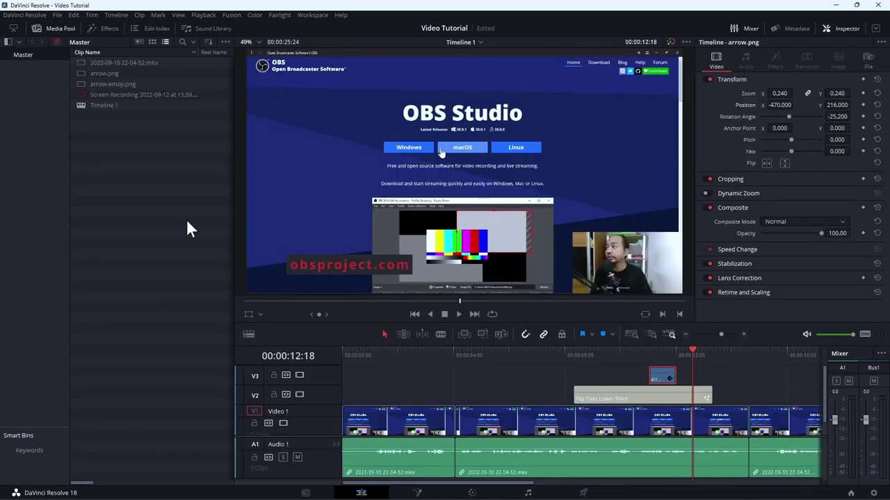
drag(111, 82, 686, 371)
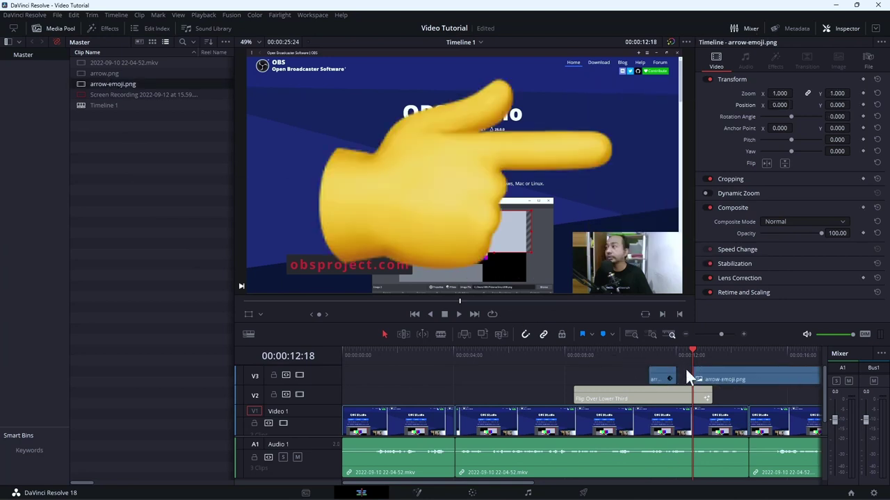
scroll(695, 381, right, 2)
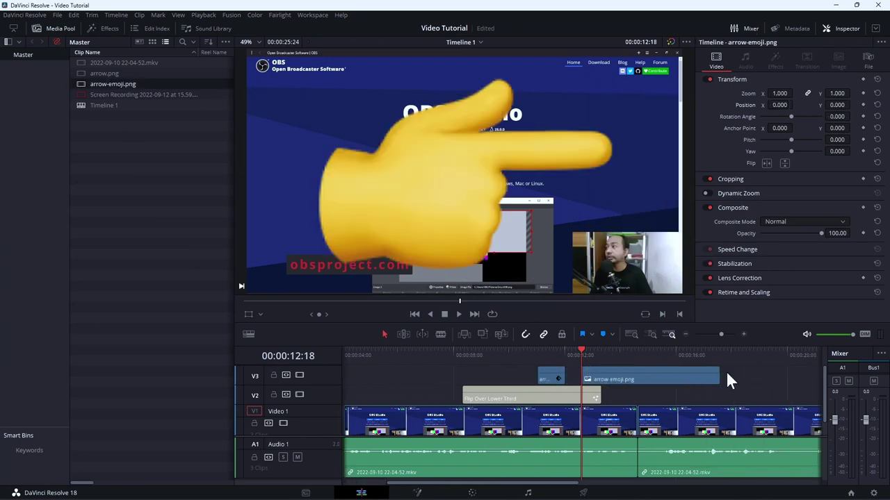
drag(721, 375, 595, 378)
key(space)
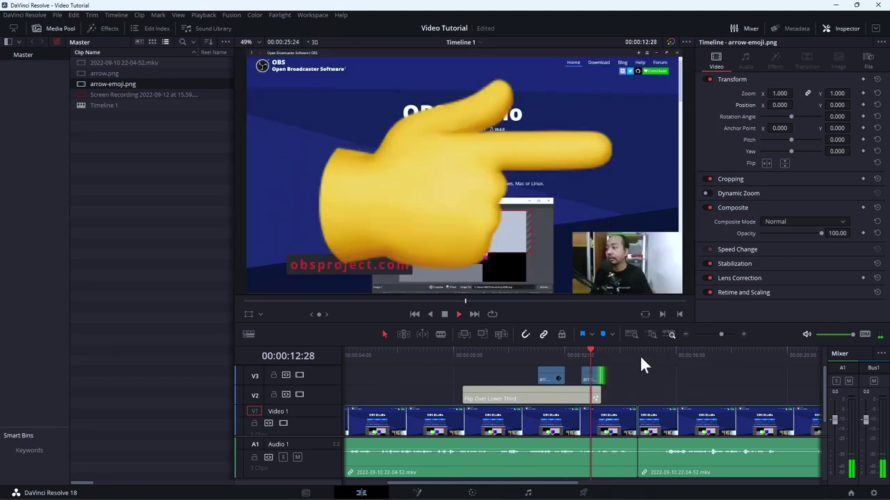
key(space)
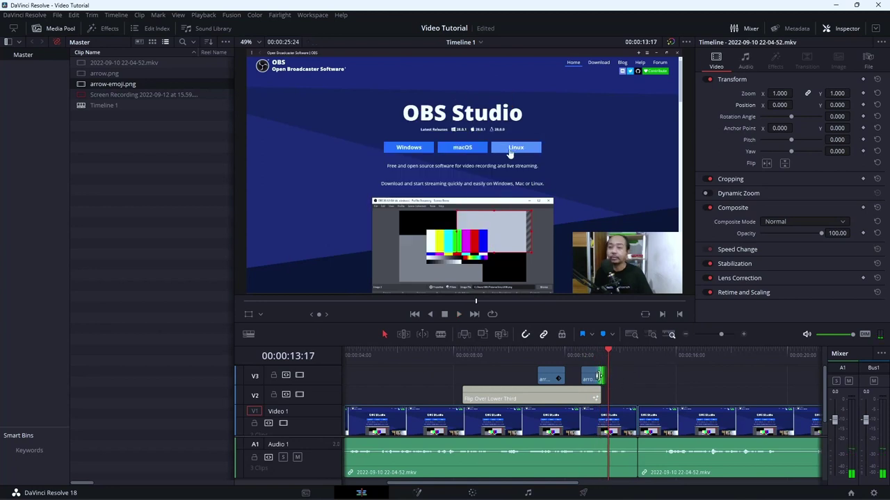
Aim the hand emoji at the macOS download option with zoom 0.130, position X -115 and Y 21, and rotation 25.9
click(588, 356)
click(589, 375)
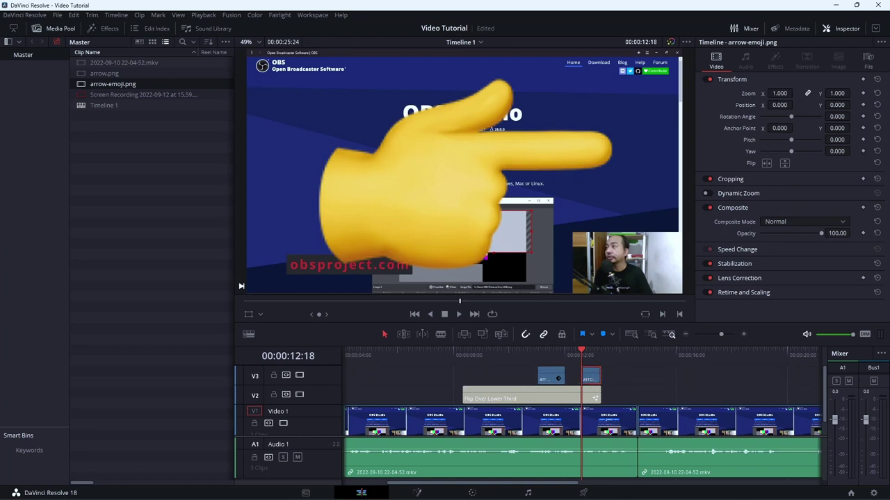
mouse_move(784, 93)
mouse_down()
mouse_move(768, 93)
mouse_move(786, 105)
mouse_move(774, 105)
mouse_up()
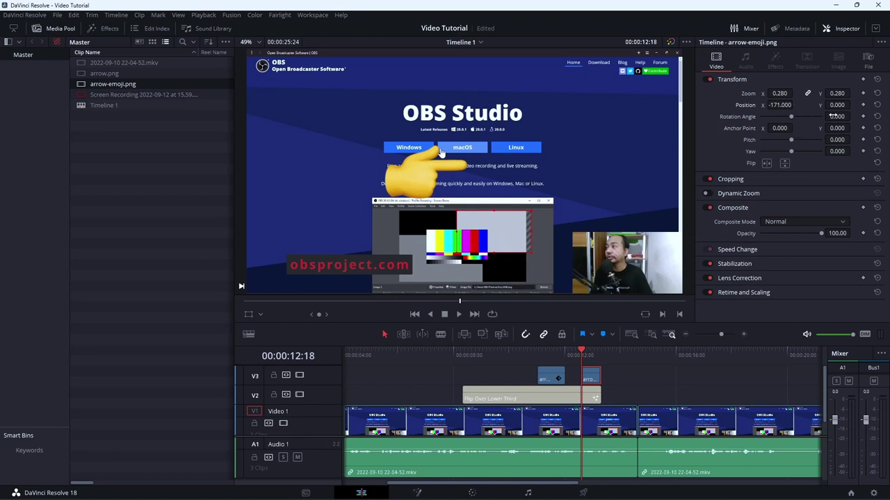
drag(834, 116, 856, 116)
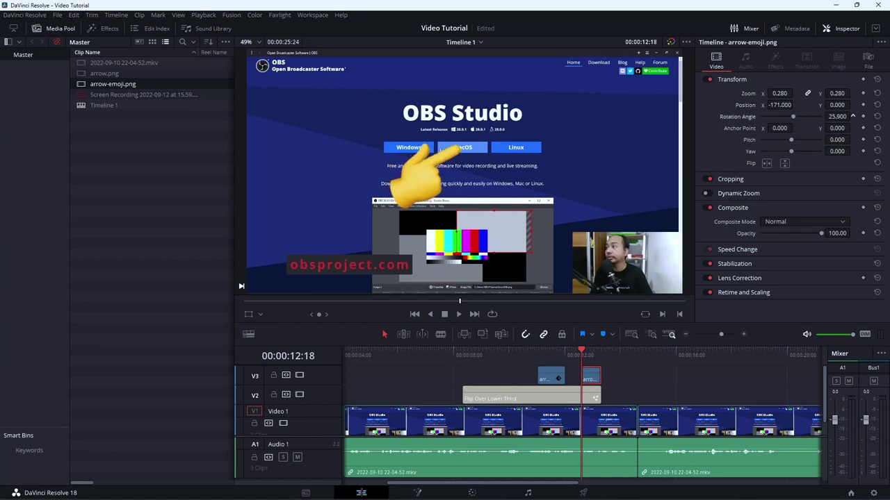
drag(778, 93, 851, 105)
Paste a copy of the emoji clip at 00:00:13:23 and set its position X to 199 to point at Linux
key(space)
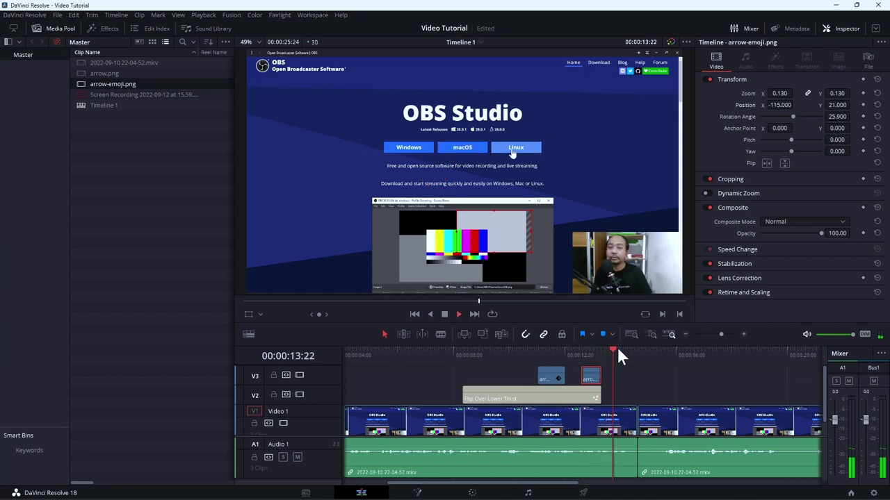
key(space)
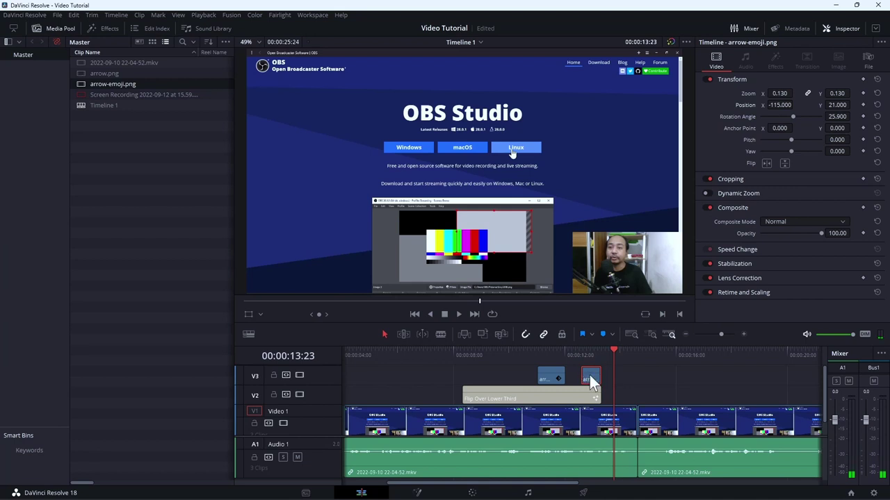
key(ctrl+v)
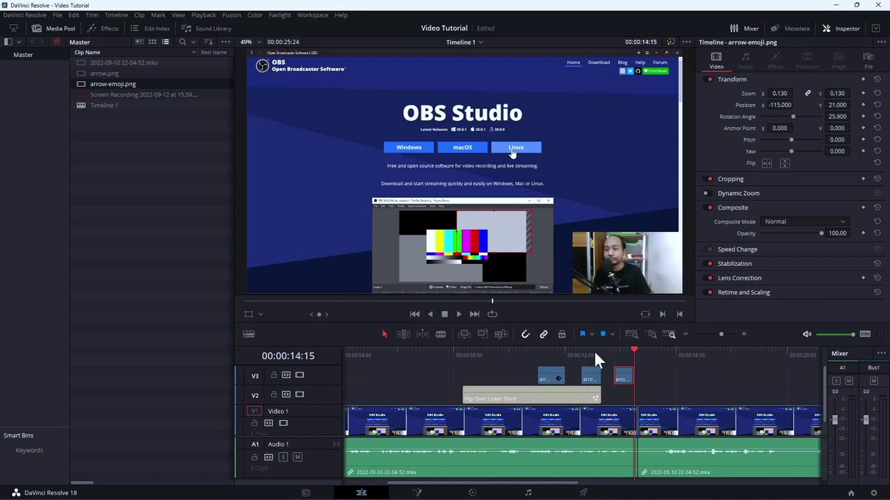
click(612, 355)
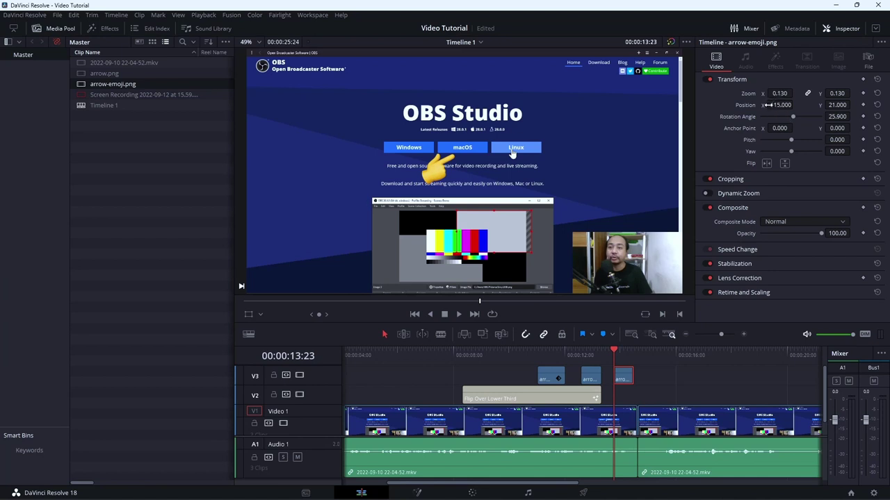
drag(779, 104, 795, 105)
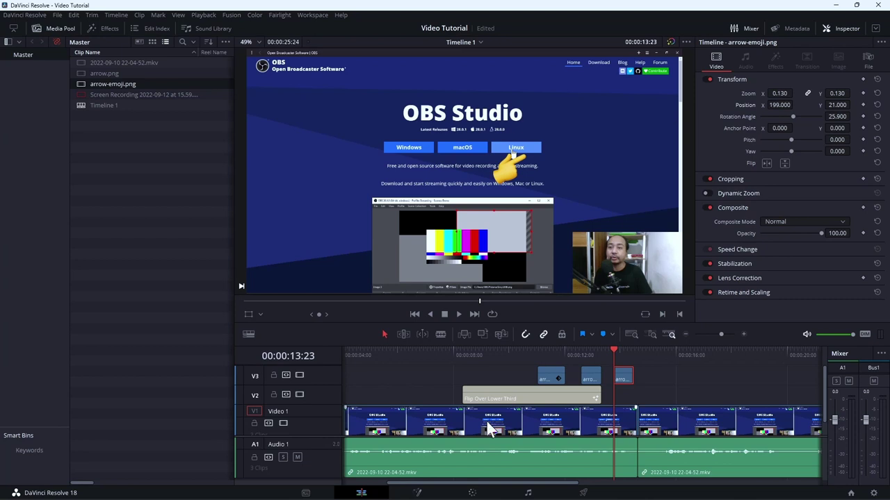
Play back the timeline from just before the arrow clip through the end of both hand emoji clips
click(507, 352)
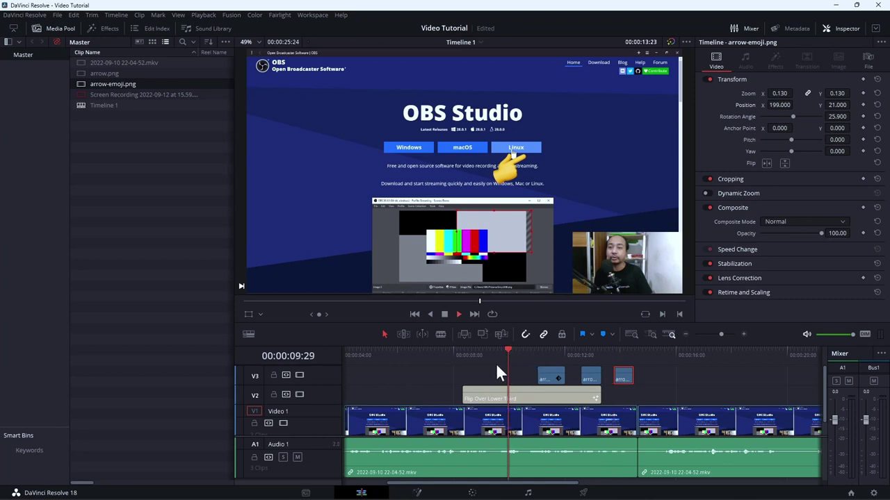
key(space)
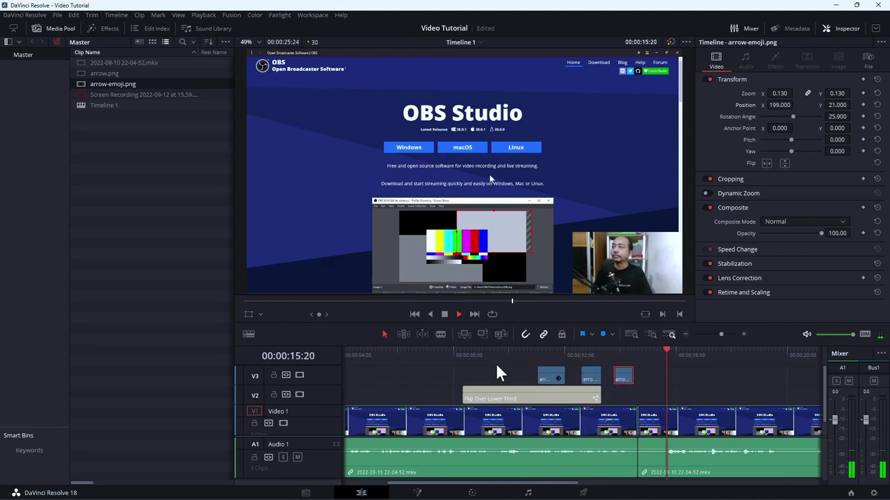
key(space)
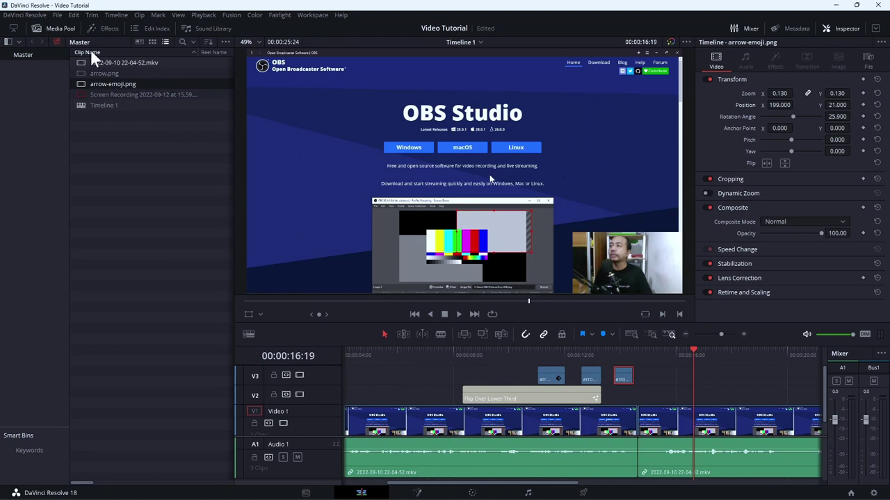
Show the Titles collection in the effects library
click(93, 29)
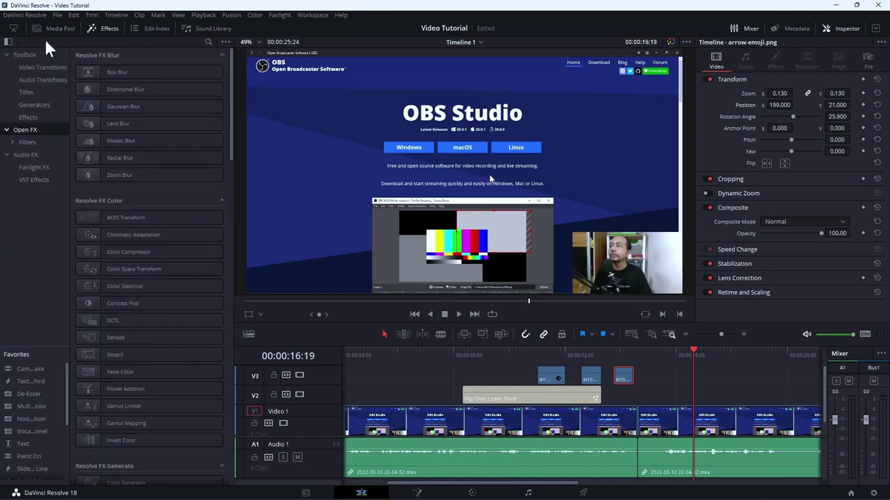
click(48, 93)
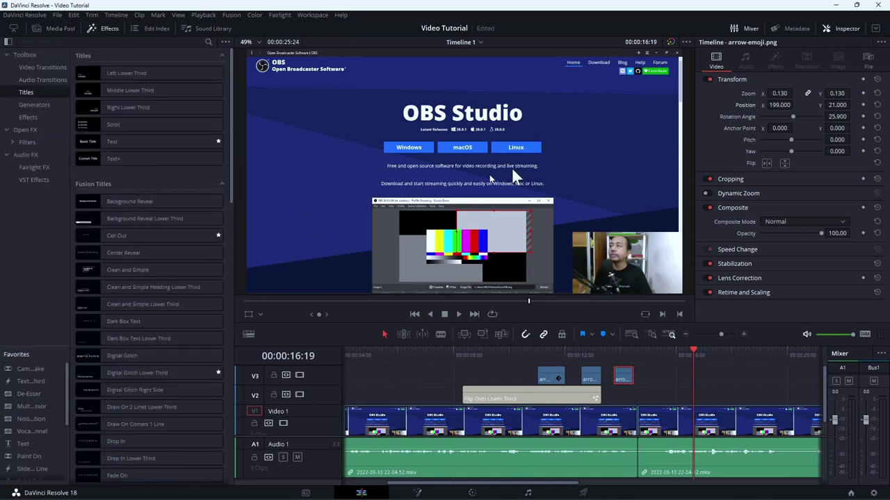
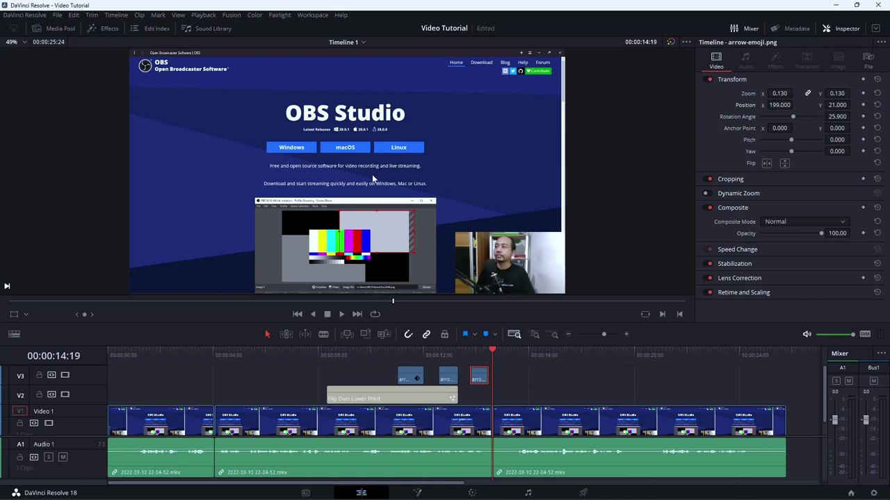
Scrub through the edited timeline, and open it on the Deliver page with the playhead at the start
drag(120, 355, 90, 355)
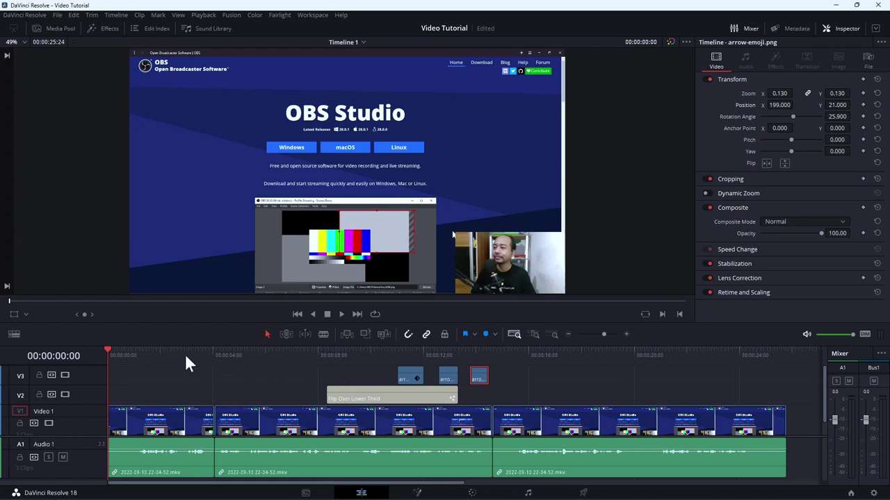
drag(296, 353, 514, 377)
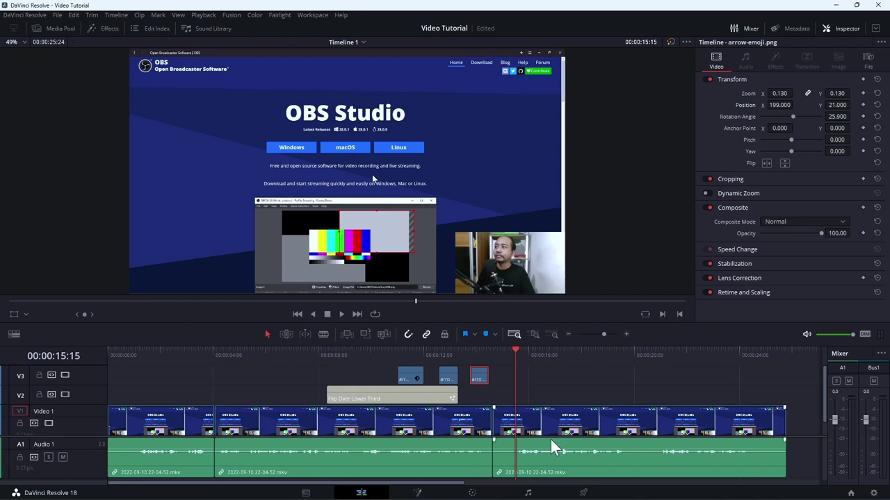
click(583, 493)
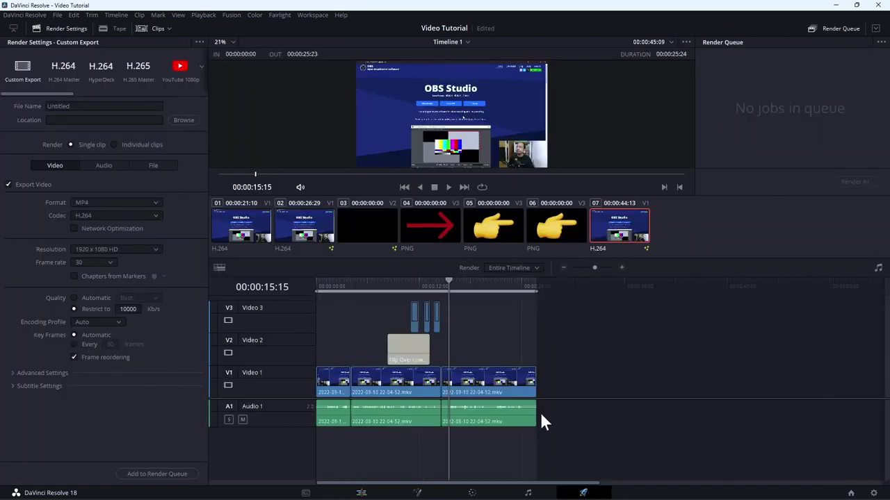
drag(411, 285, 303, 284)
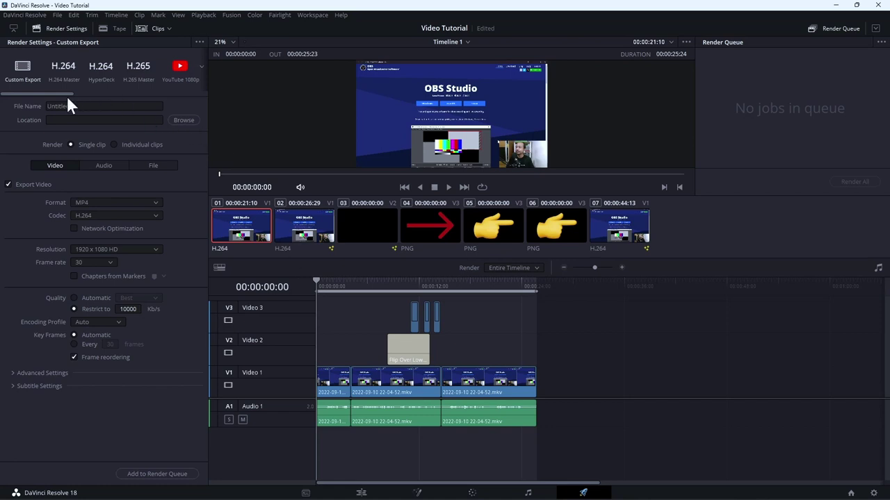
Browse the available export presets and choose YouTube 1080p for the render settings
drag(68, 95, 110, 95)
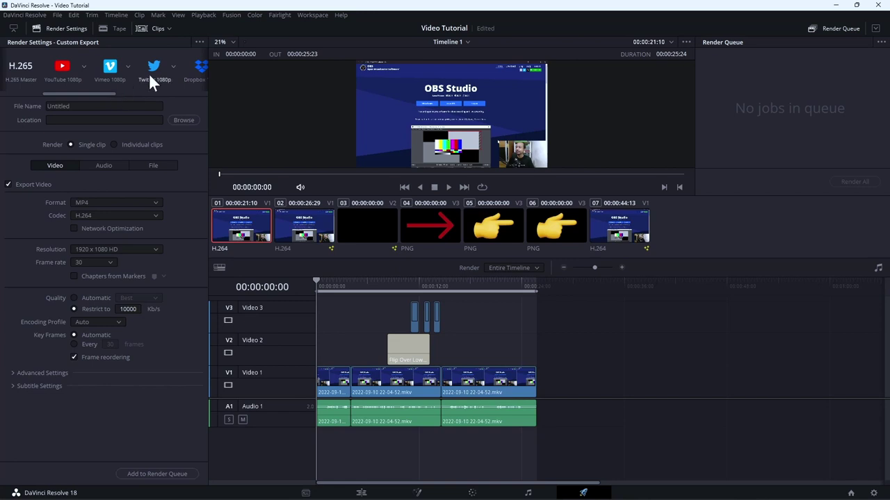
scroll(123, 90, right, 5)
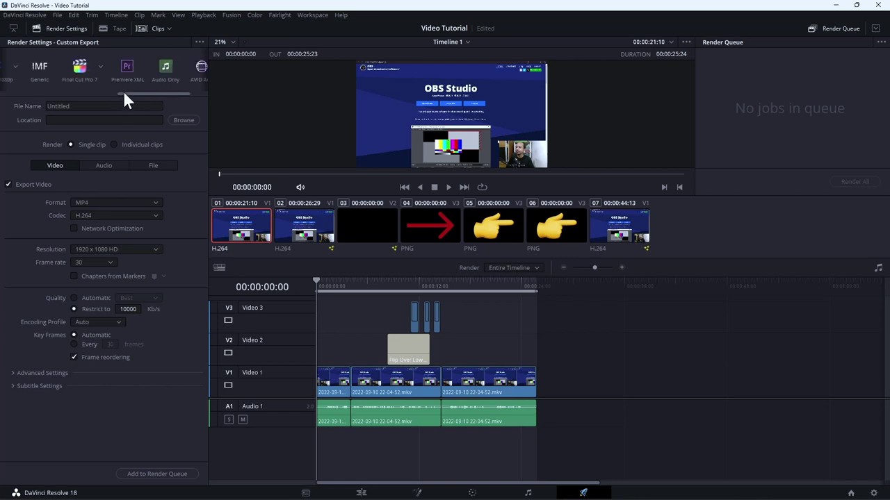
scroll(111, 93, left, 2)
drag(107, 95, 126, 91)
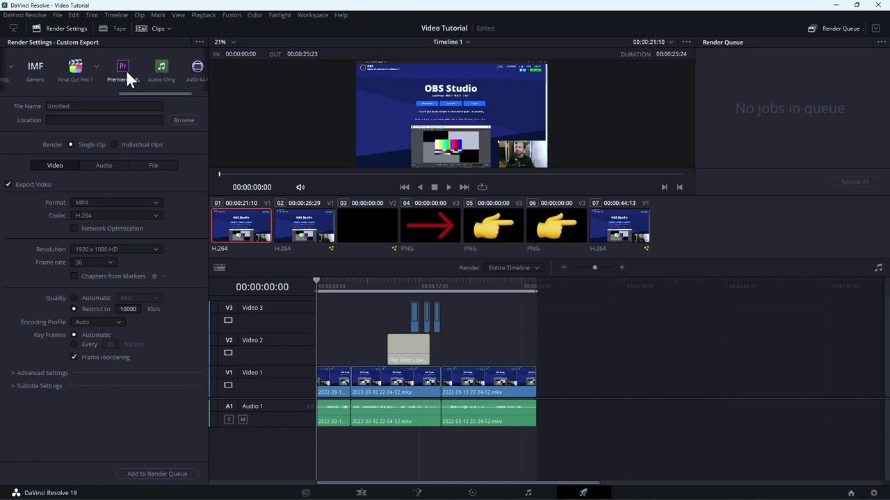
drag(125, 91, 55, 91)
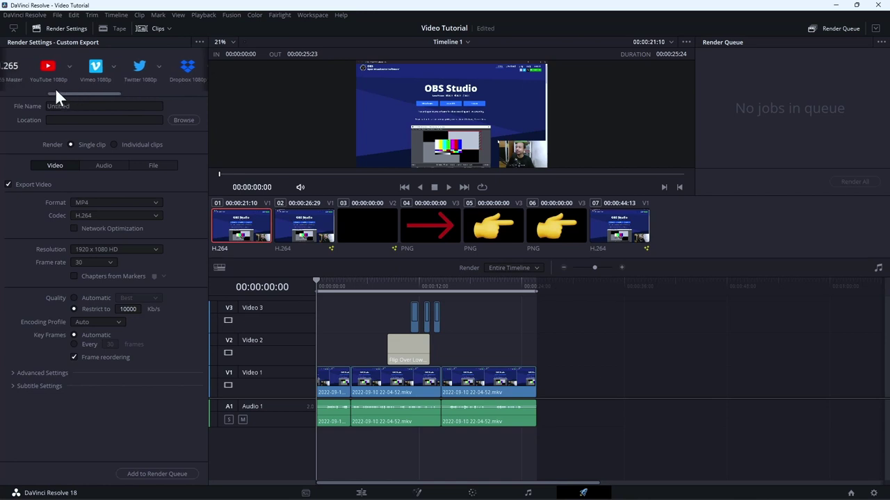
click(49, 65)
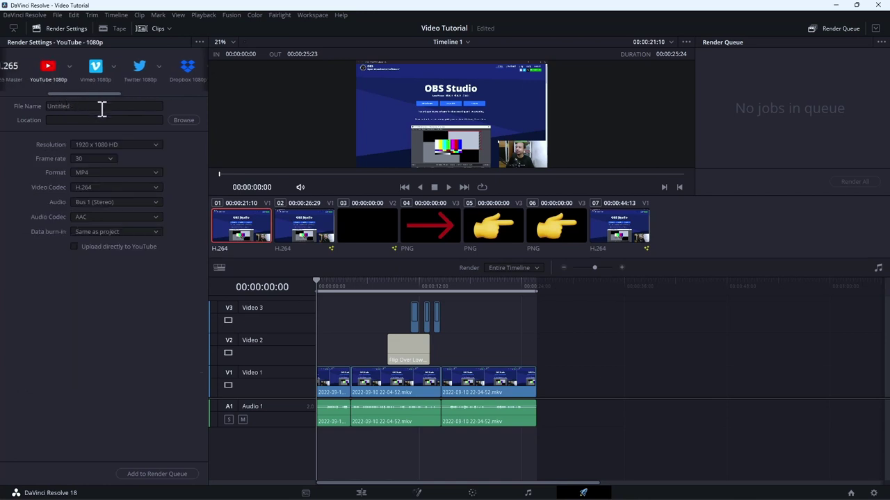
Set the export resolution to 1280 x 720 HD 720P and name the output file Video Tutorial
click(152, 151)
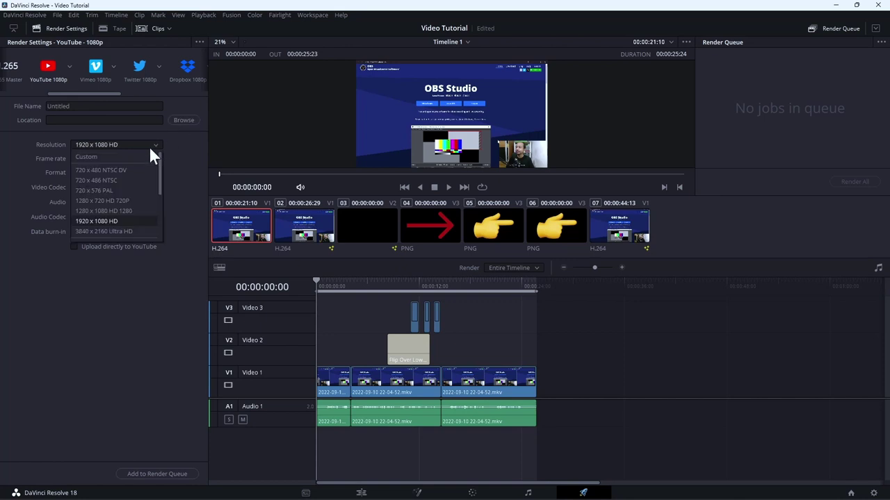
click(144, 202)
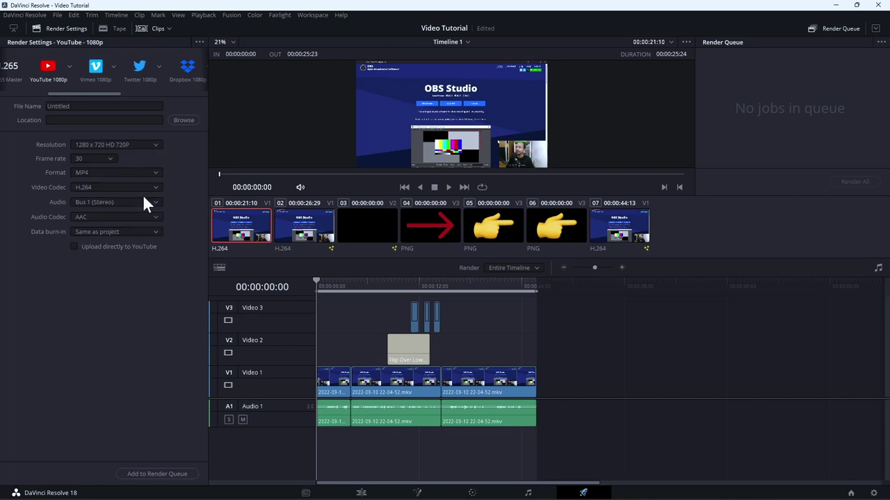
click(152, 104)
text(Video Tutorial)
Set the export location to the Teknis Membuat Video Tutorial folder inside Videos > Youtube dalam Menit
click(180, 121)
click(53, 191)
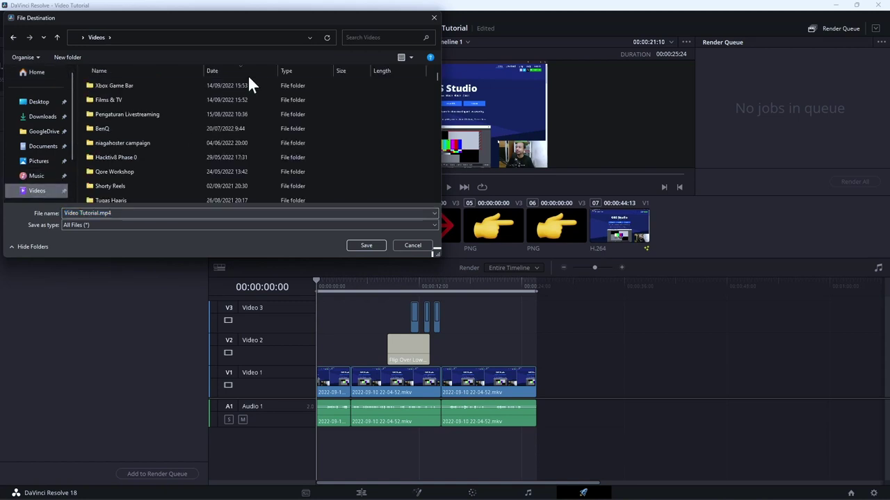
scroll(149, 103, down, 4)
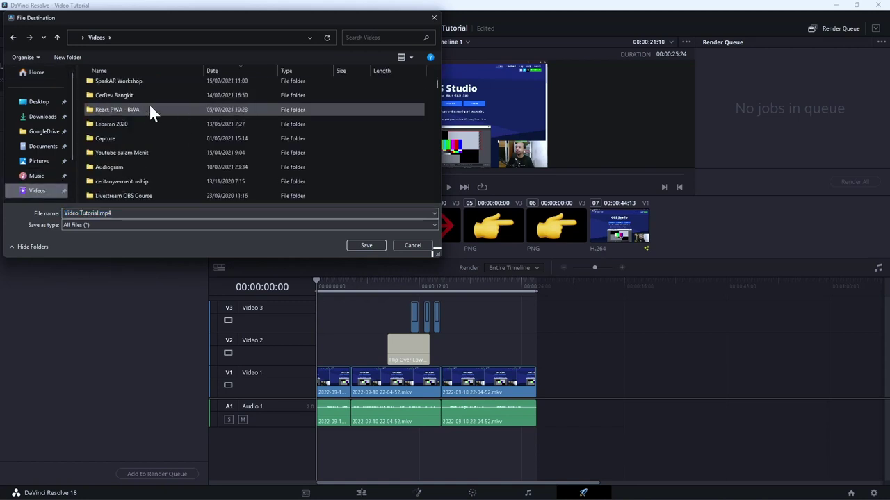
double_click(144, 153)
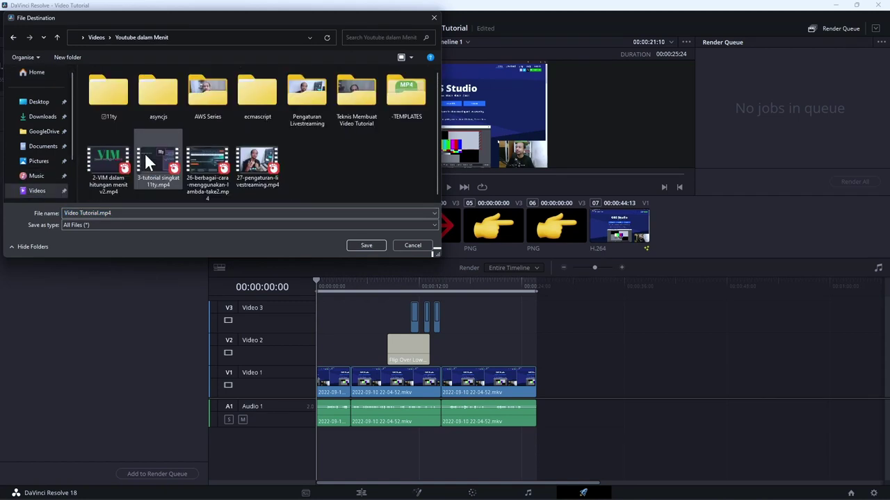
double_click(365, 91)
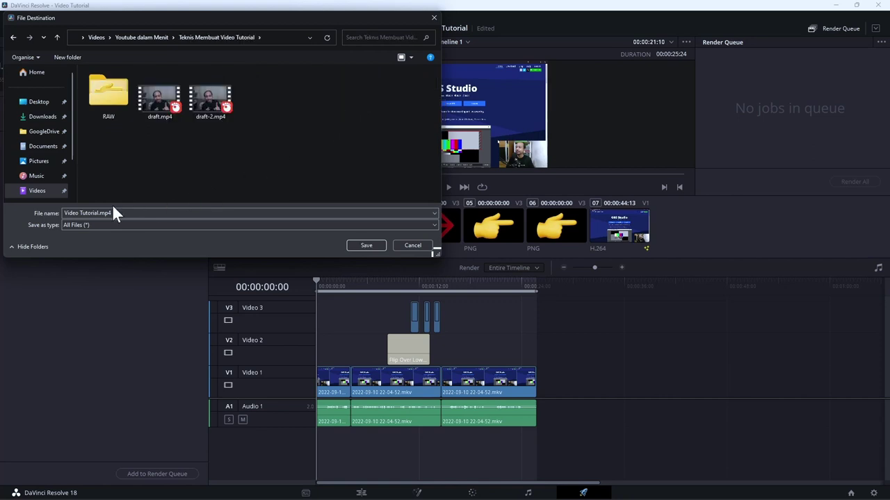
click(354, 244)
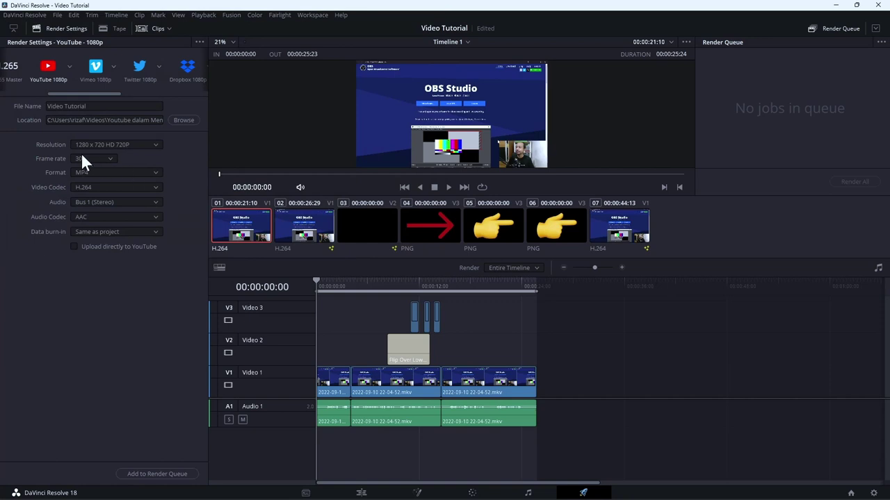
Check the frame rate and format options of the export and select H.264 as the video codec
click(82, 157)
click(82, 157)
click(91, 170)
click(91, 183)
click(91, 187)
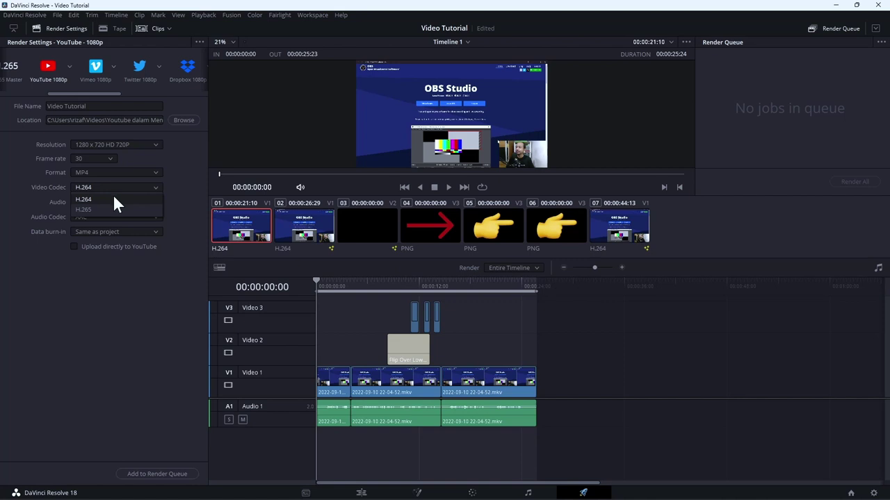
click(115, 199)
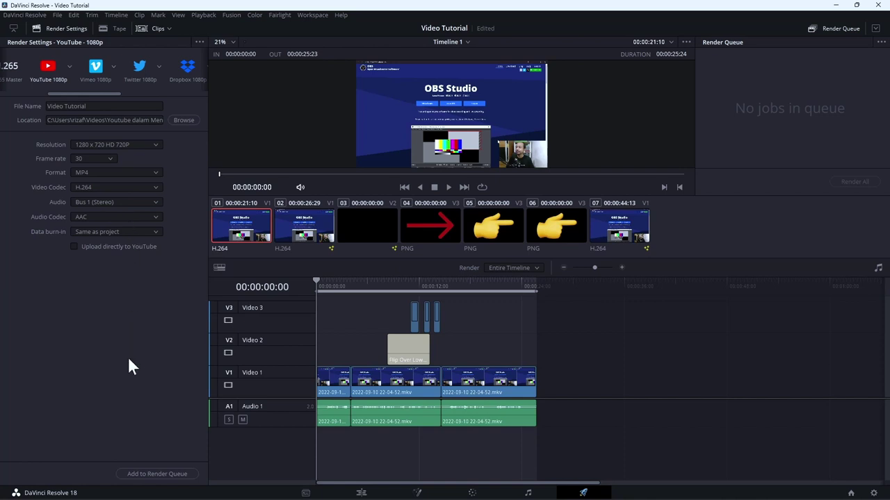
Look at the options for uploading directly to YouTube, leave that upload disabled and add the export to the render queue
click(127, 253)
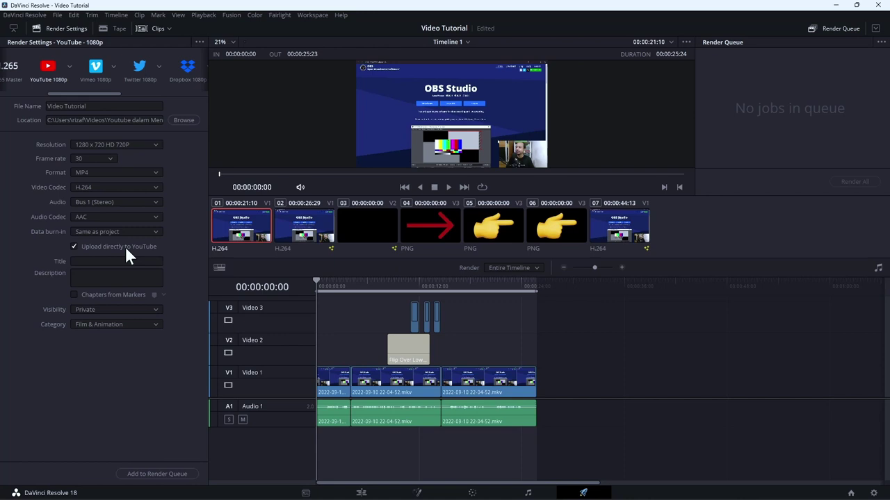
click(127, 252)
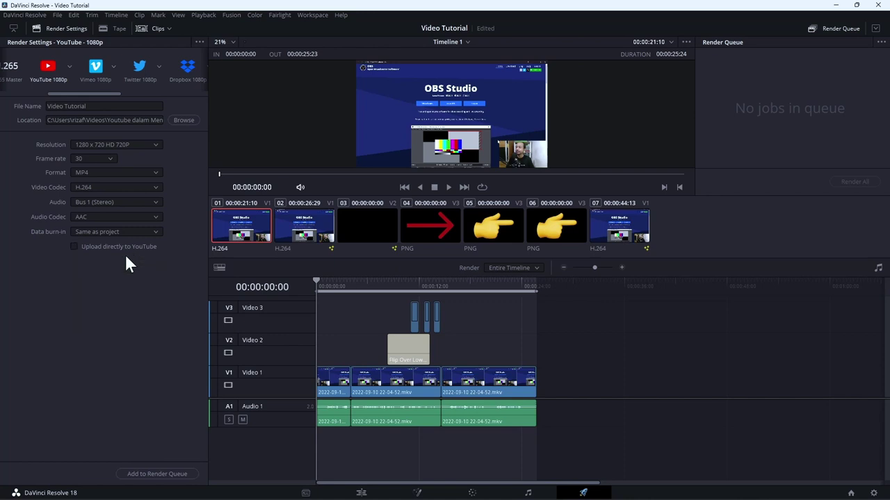
click(147, 473)
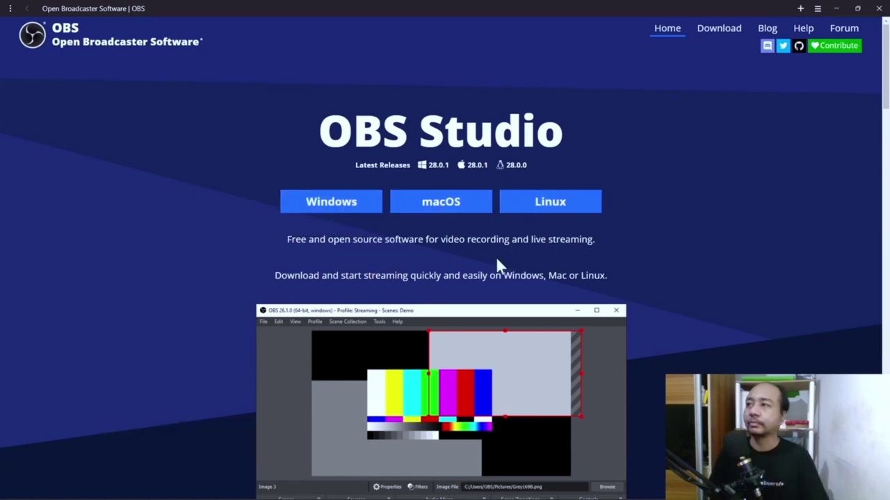
Switch to YouTube Studio in the browser and upload Video Tutorial.mp4 from the Teknis Membuat Video Tutorial folder
mouse_move(675, 6)
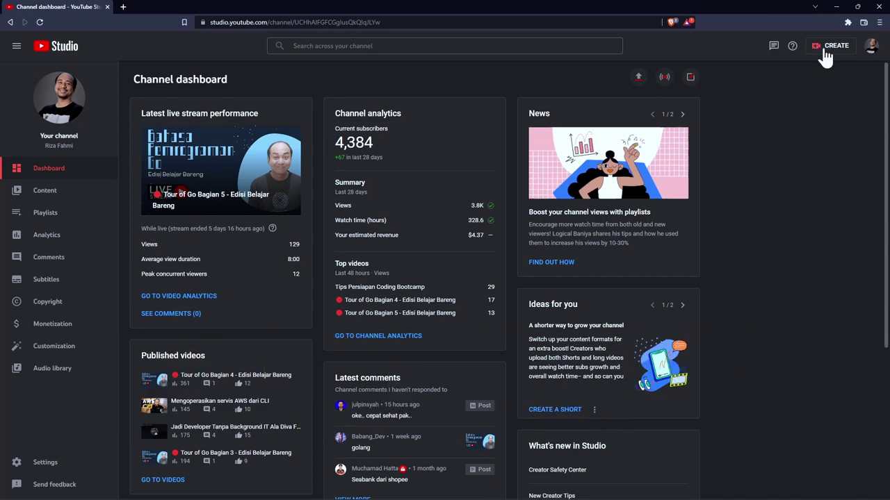
click(825, 56)
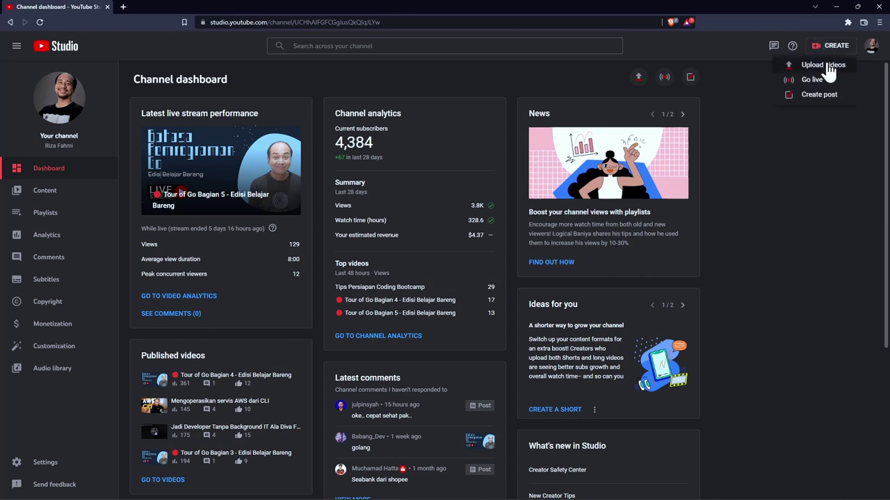
click(830, 66)
click(447, 319)
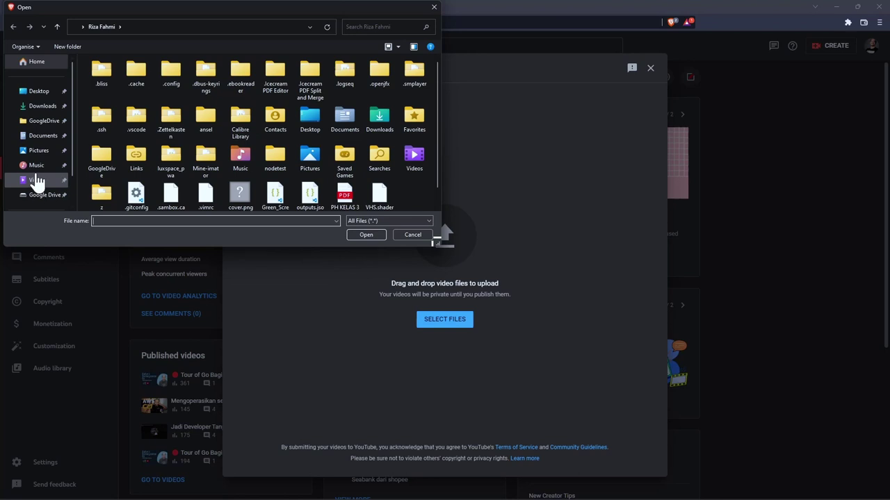
click(36, 180)
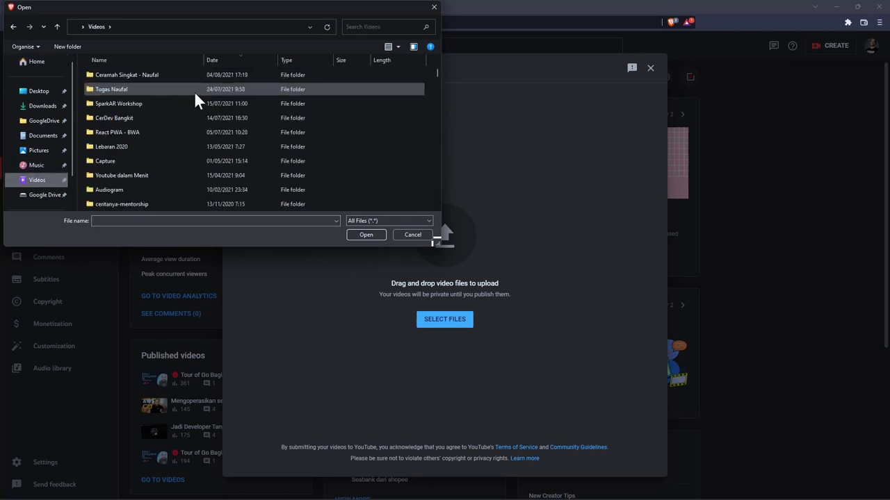
double_click(145, 176)
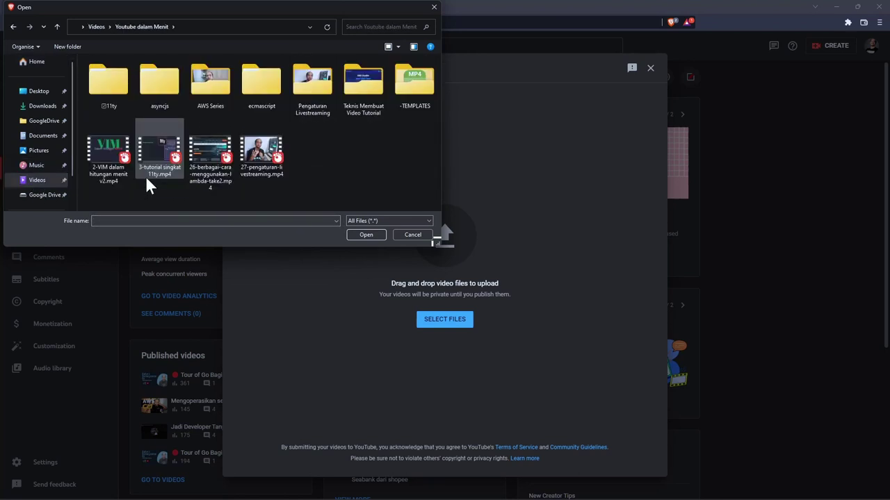
double_click(345, 83)
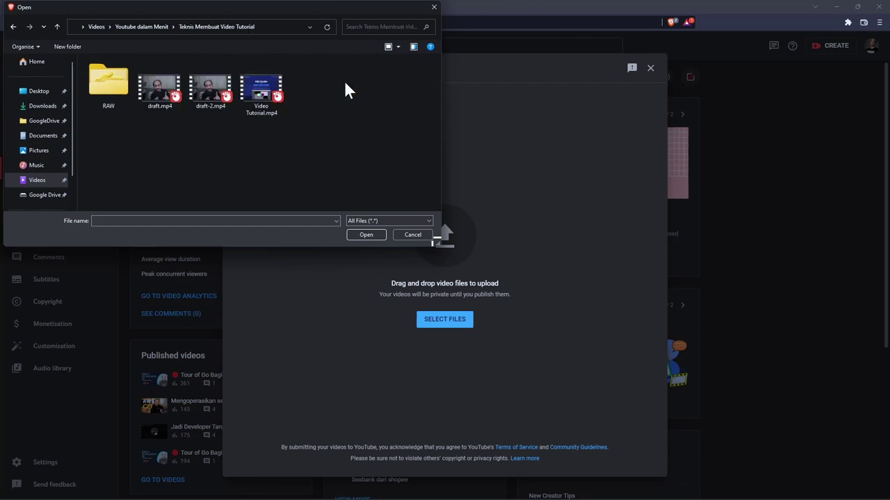
double_click(267, 92)
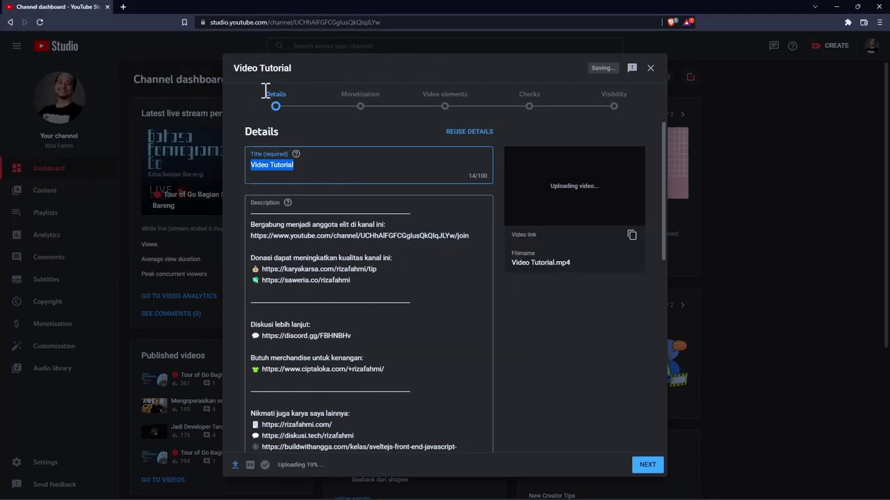
Add the word Contoh in front of the uploaded video's title to make it Contoh Video Tutorial
click(304, 169)
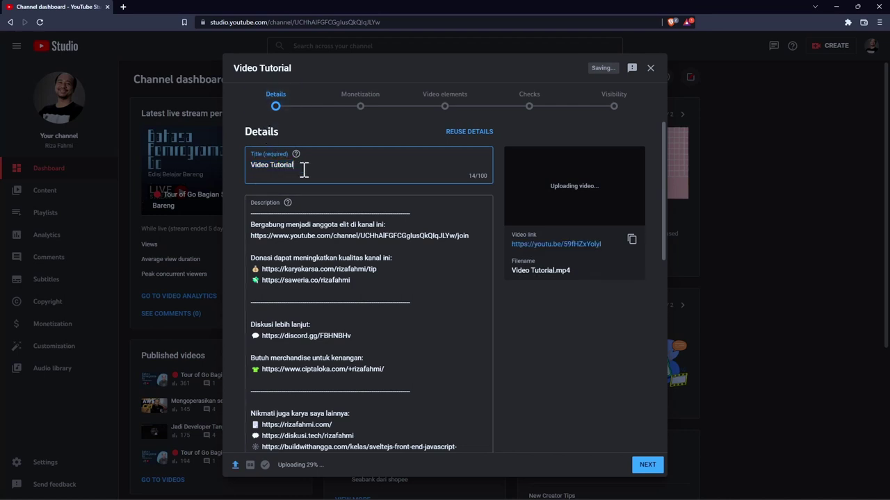
key(ctrl+Left)
text(Contoh)
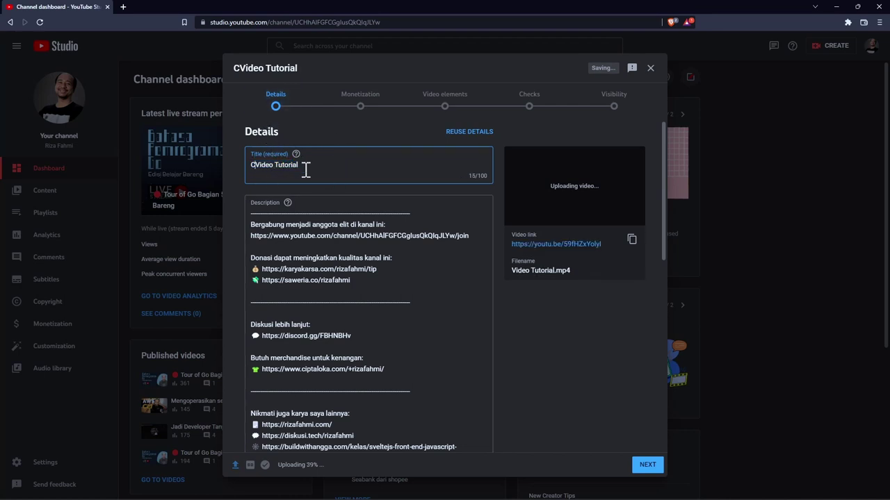
Clear all of the prefilled default text from the video's description
click(316, 316)
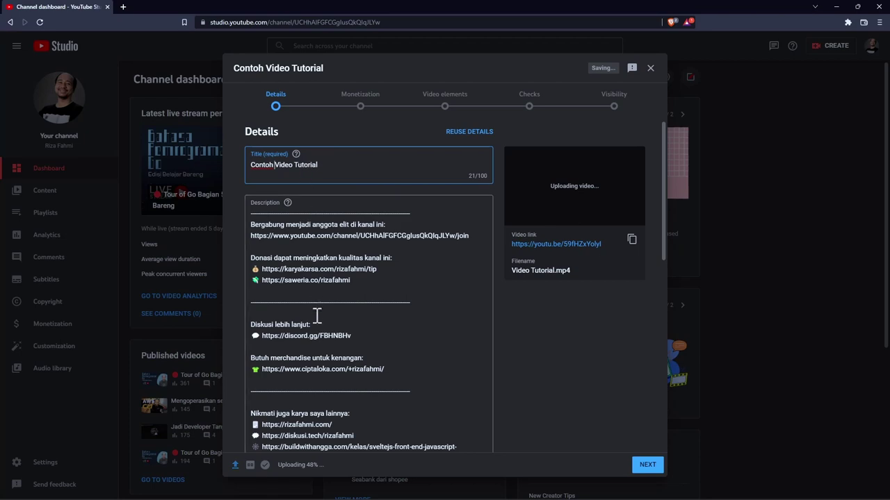
key(ctrl+a)
scroll(316, 316, down, 6)
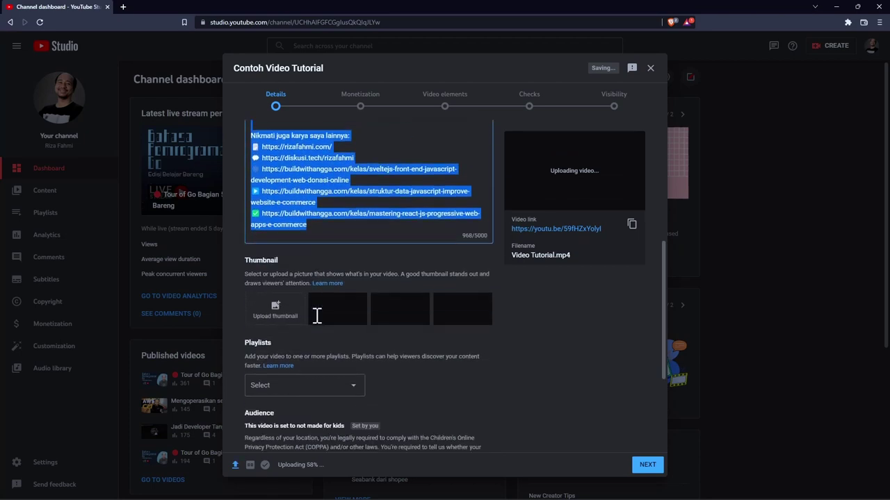
scroll(316, 316, up, 6)
key(BackSpace)
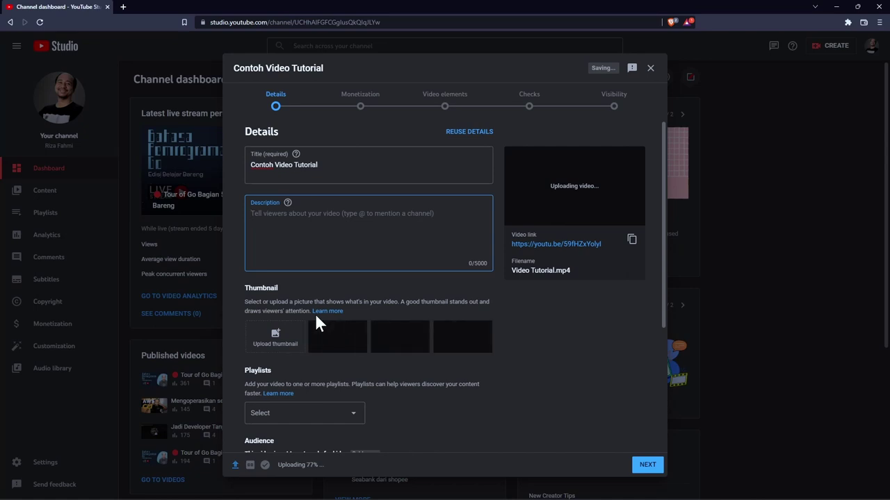
Write the video description "Berikut adalah contoh proses pembuatan video tutorial."
text(Berikut a)
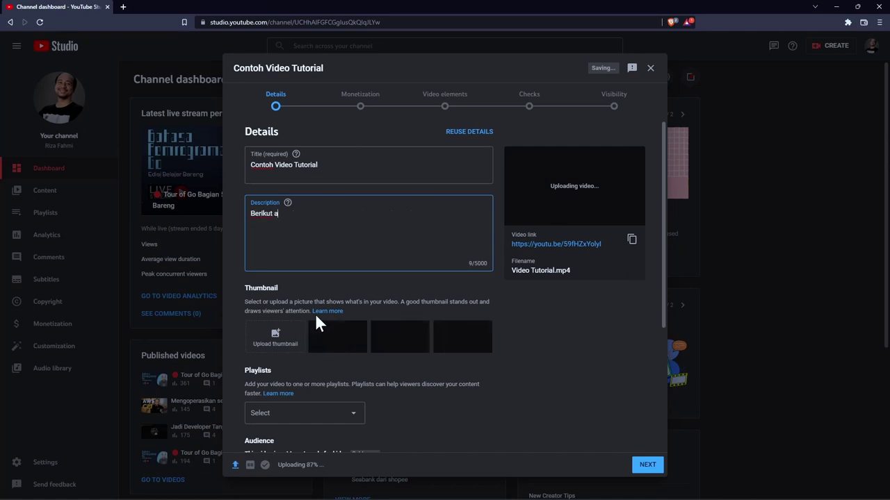
text(dalah contoh vidfe)
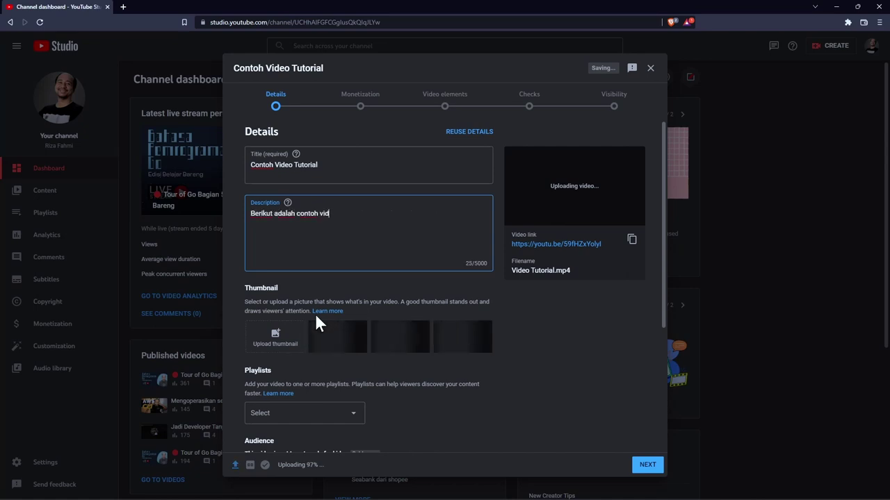
key(BackSpace)
key(BackSpace)
key(BackSpace)
key(BackSpace)
key(BackSpace)
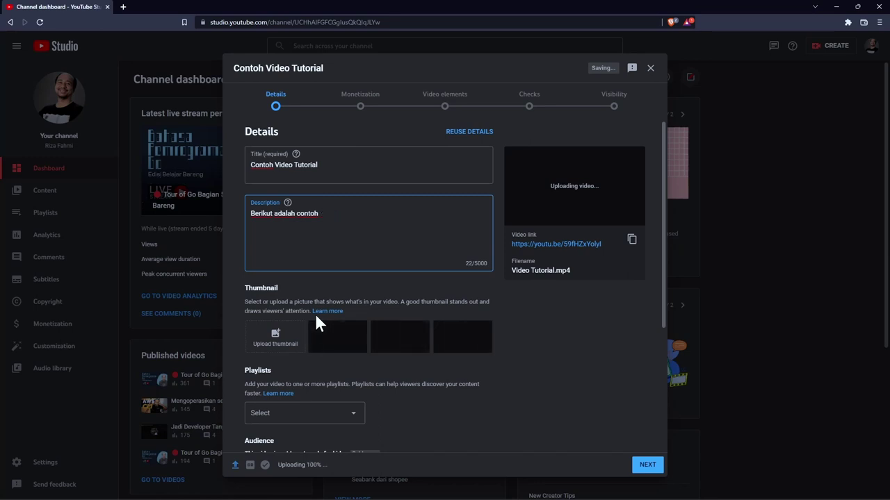
text(proses )
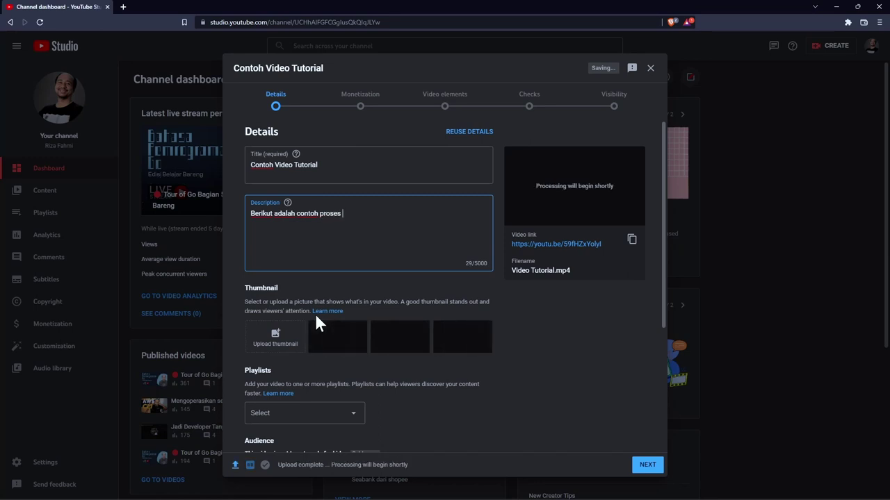
text(pembuatan vi)
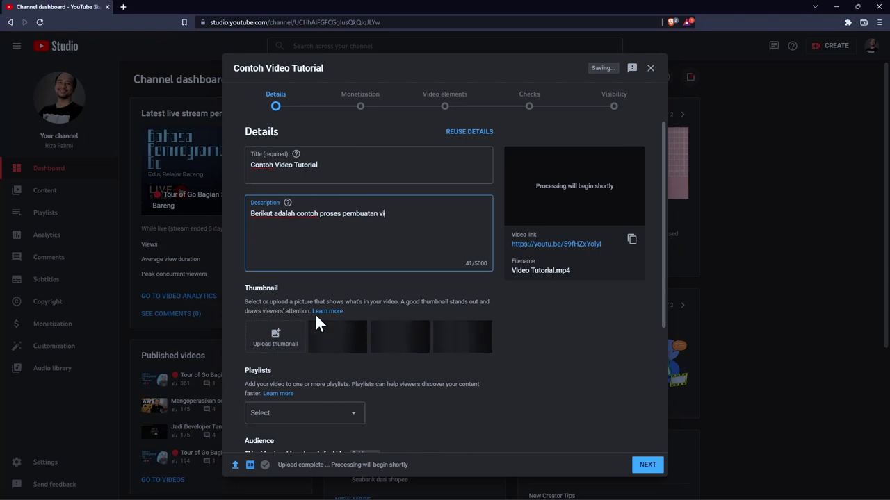
text(deo tutorial.)
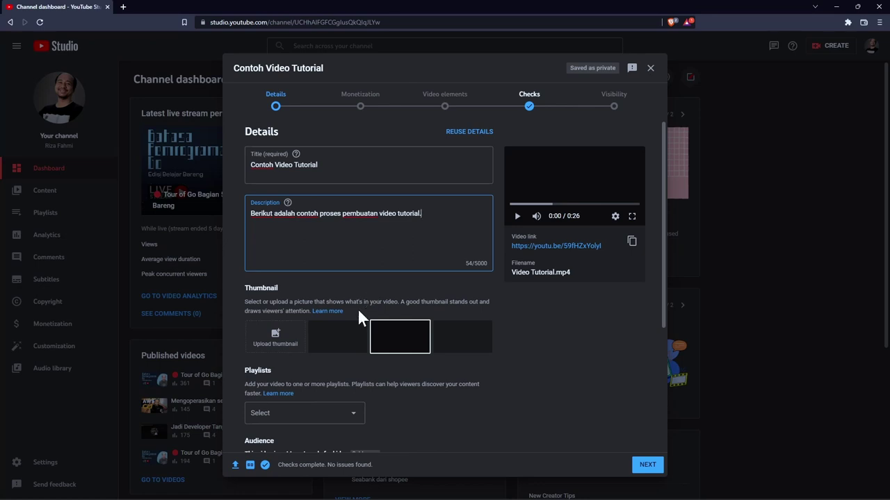
Expand the additional video details and review the audience, tags, language, recording date, license and category settings
scroll(317, 364, down, 2)
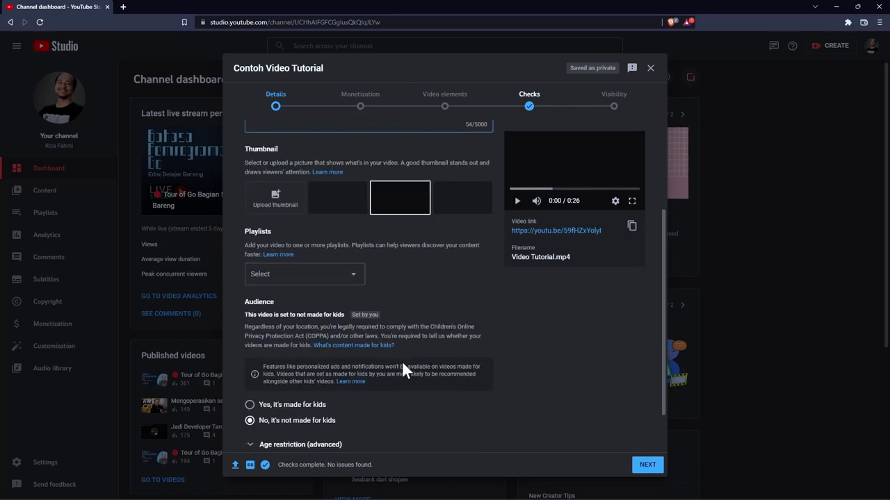
scroll(347, 315, down, 1)
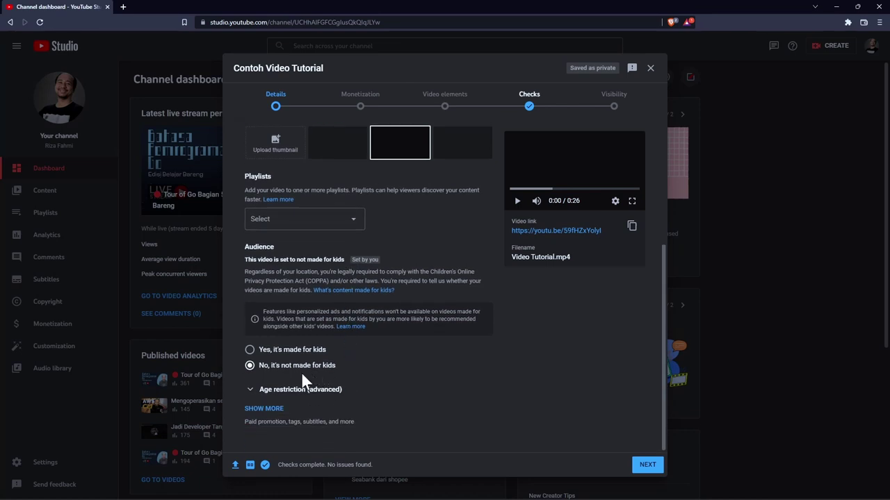
click(275, 417)
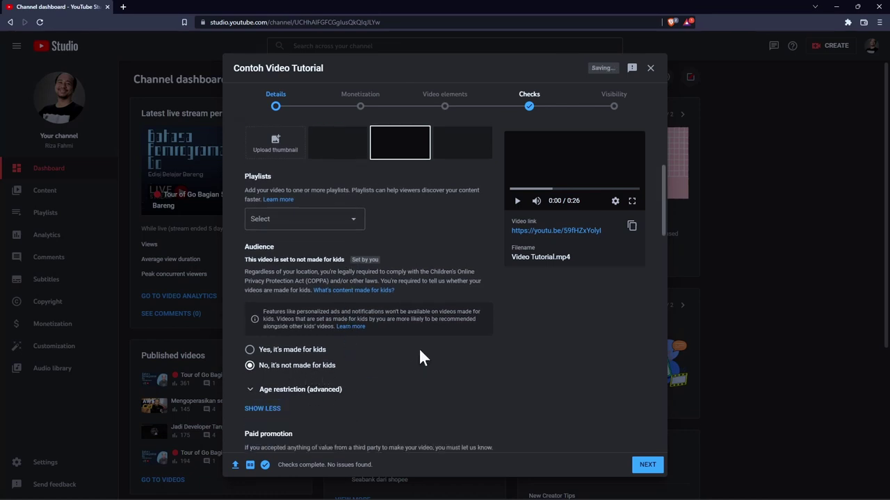
scroll(418, 349, down, 4)
scroll(419, 348, down, 3)
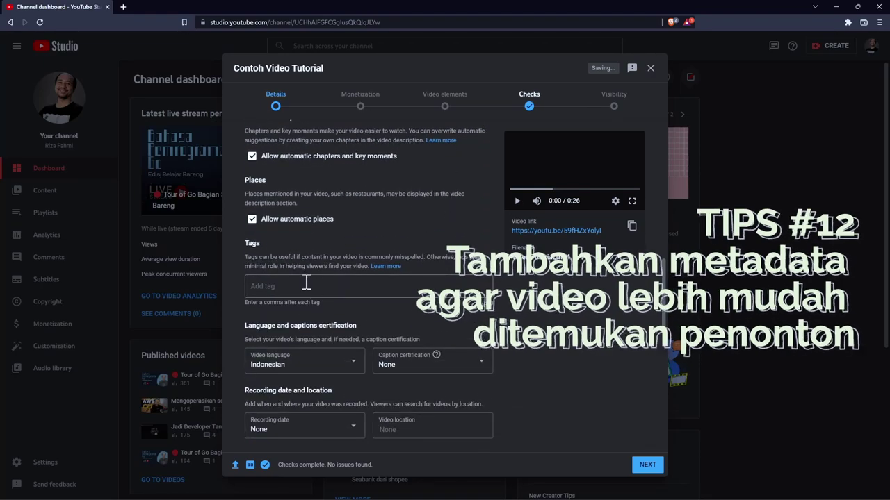
scroll(305, 282, down, 2)
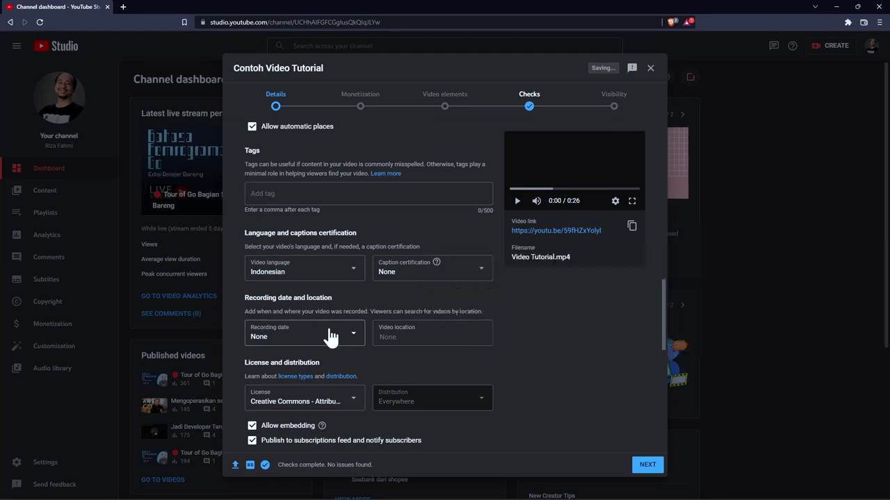
scroll(421, 336, down, 4)
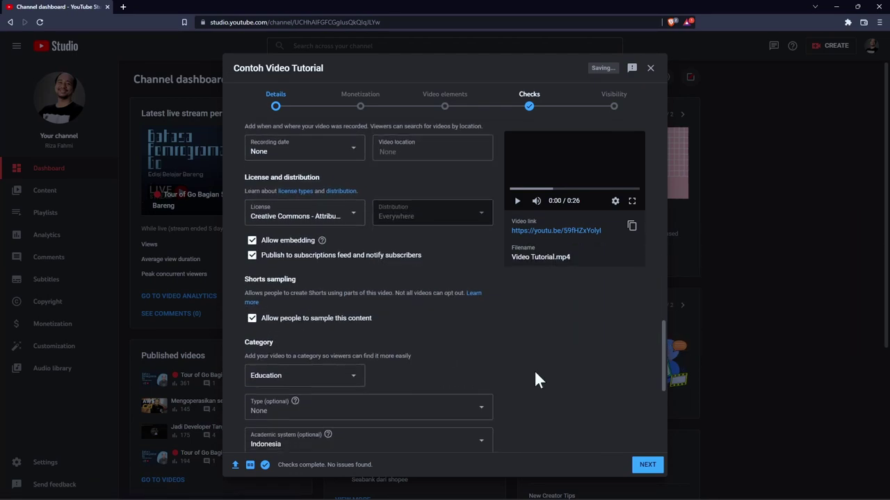
Proceed to the monetization settings and set the video's monetization to Off
click(647, 466)
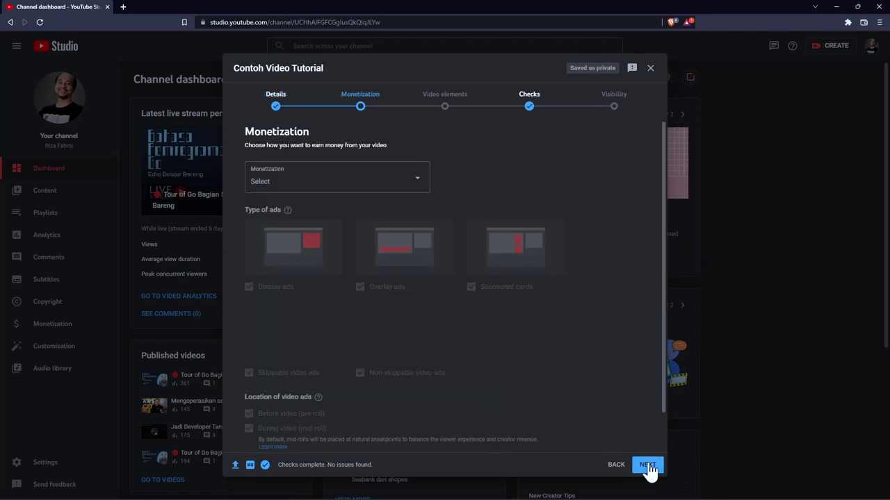
click(648, 466)
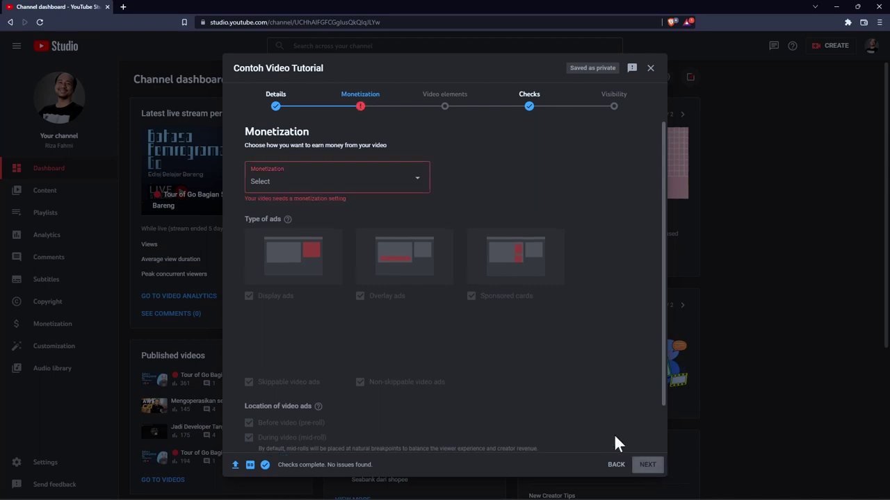
click(403, 189)
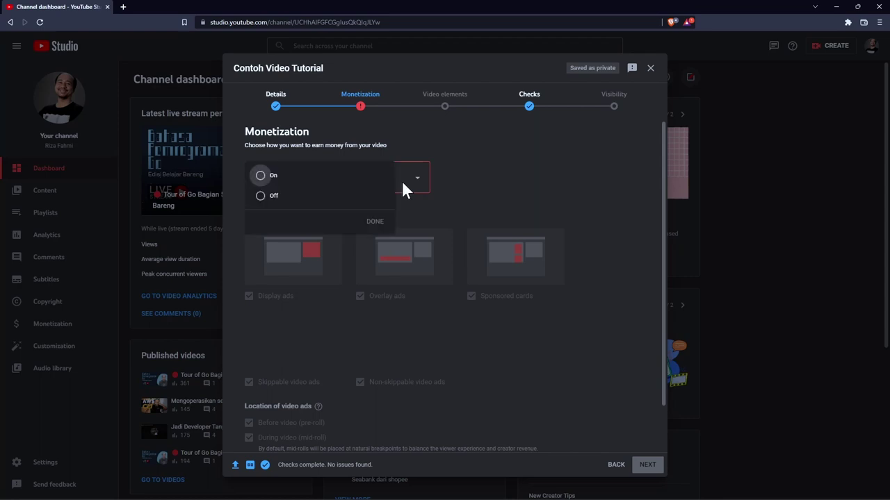
click(273, 197)
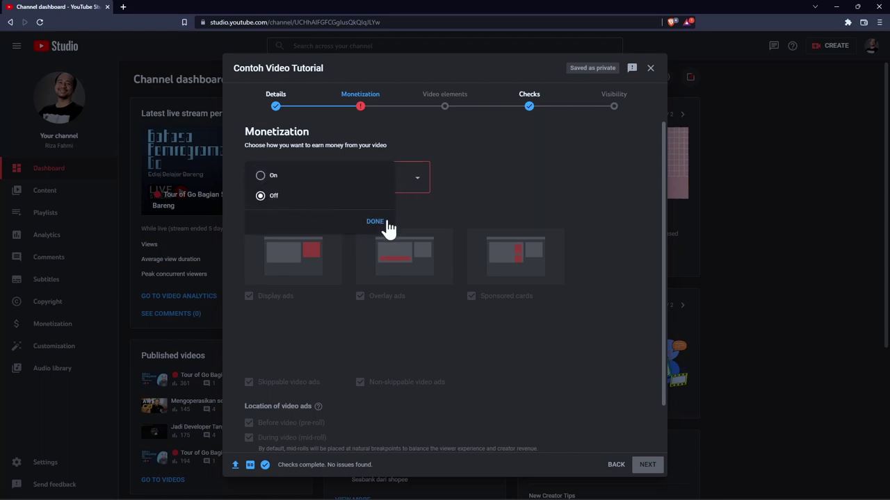
click(375, 222)
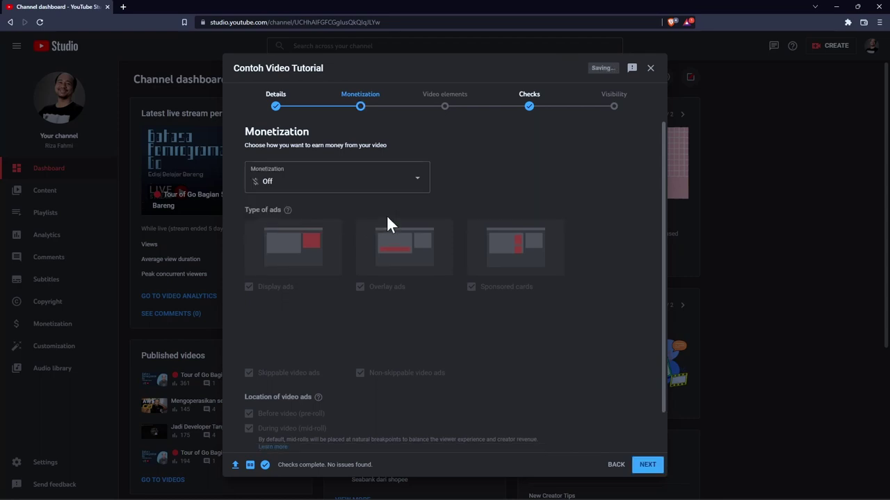
Continue past the video elements and checks stages to the visibility settings without adding subtitles, an end screen or cards
click(654, 467)
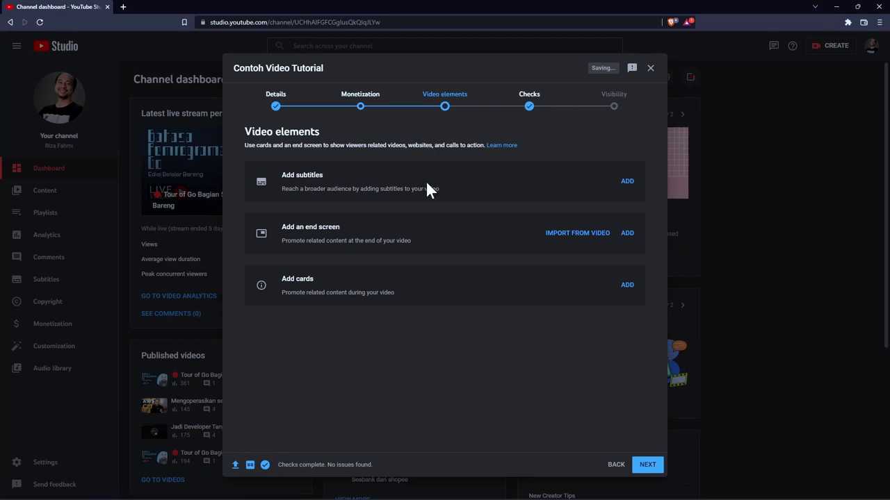
click(643, 469)
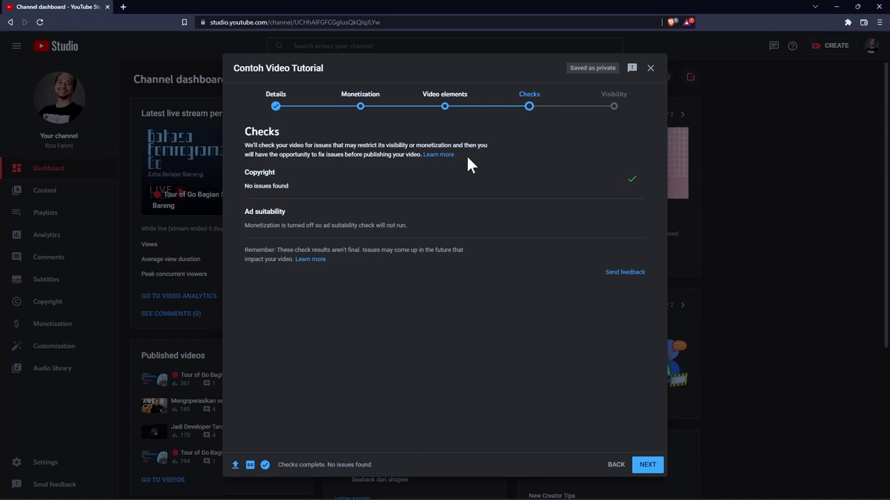
click(647, 465)
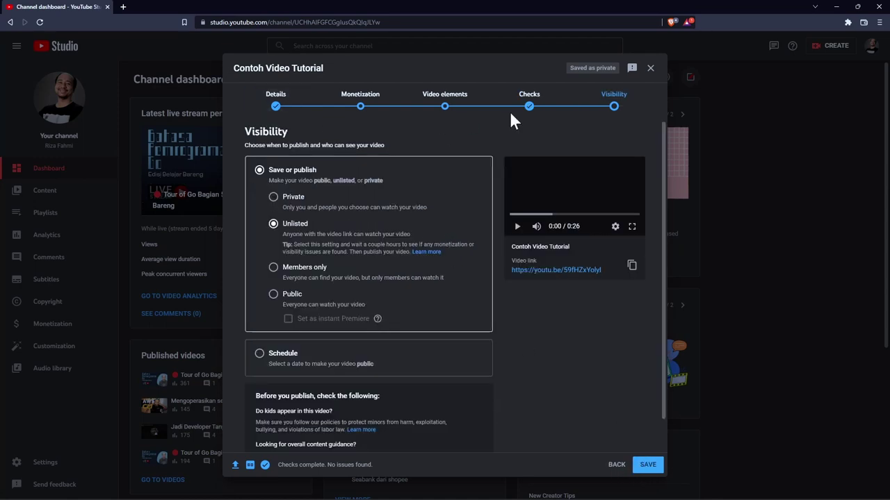
Return to the video details, try the generated thumbnails and choose the first one
click(263, 106)
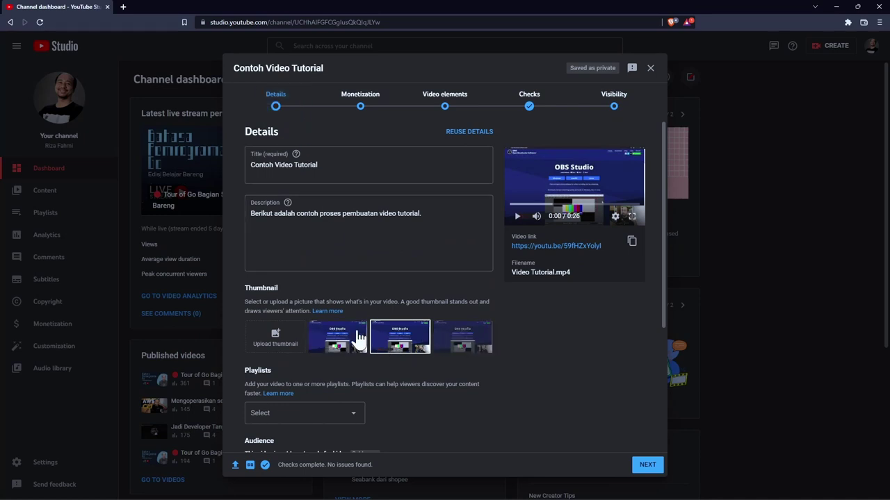
click(358, 338)
click(459, 341)
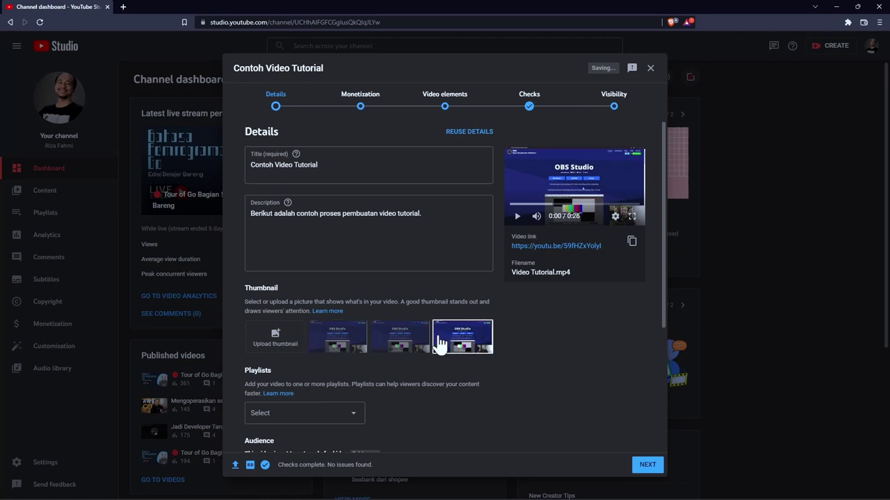
click(410, 341)
click(351, 341)
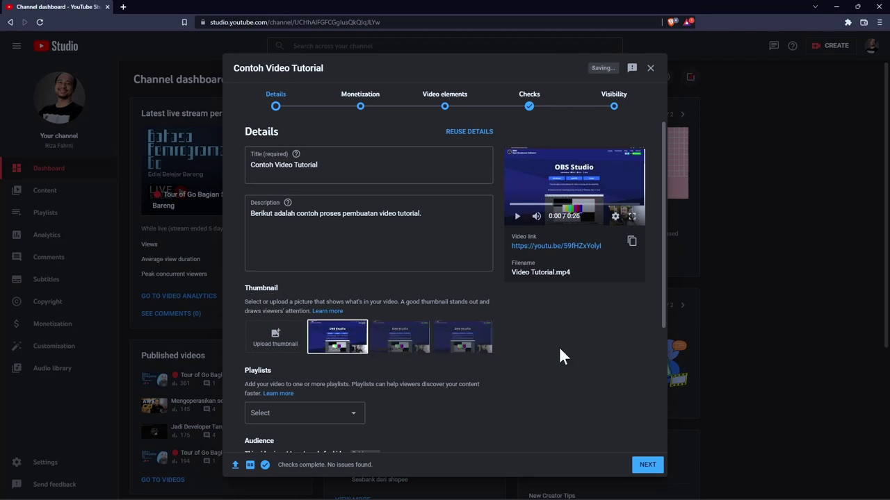
Go back to the visibility settings, try Private and Unlisted, and select Private
click(612, 108)
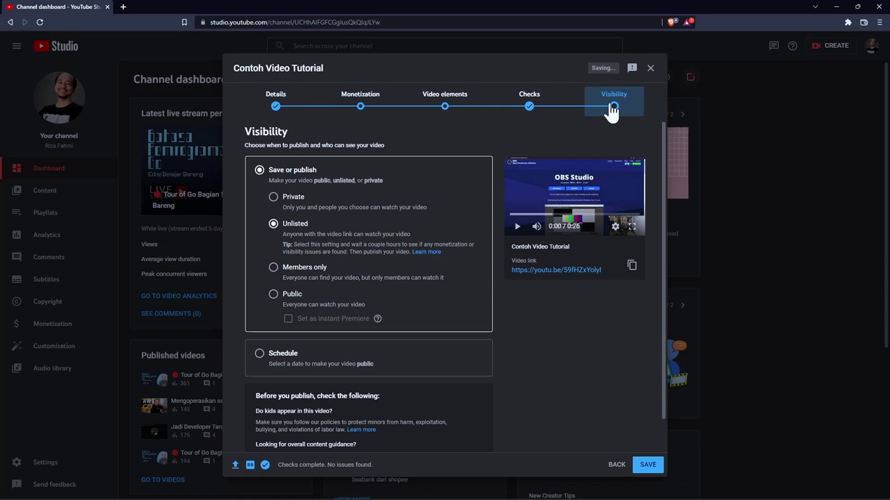
click(273, 199)
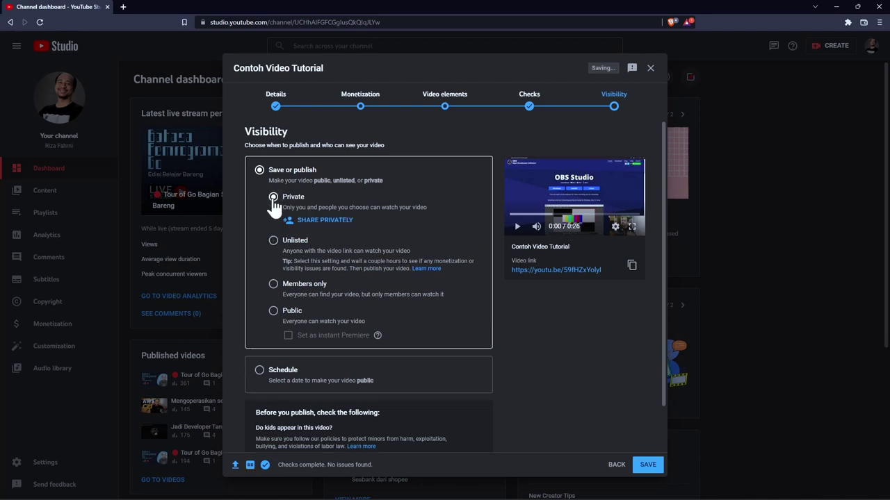
click(273, 240)
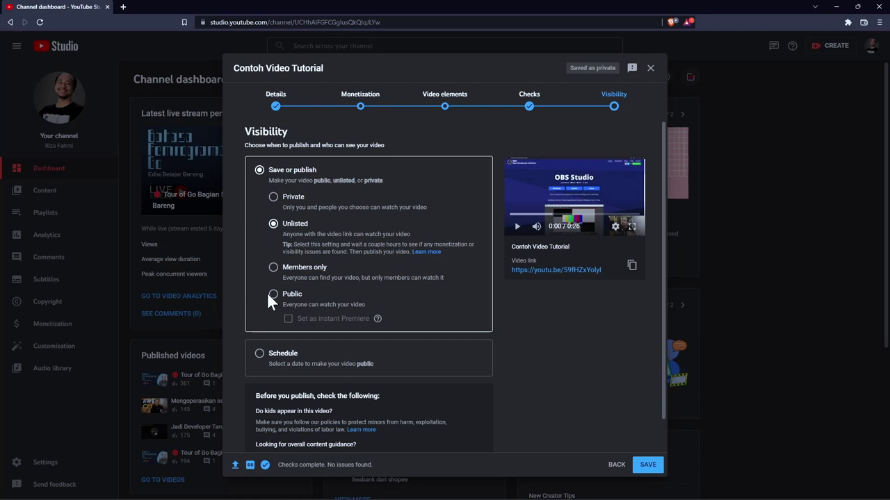
click(274, 199)
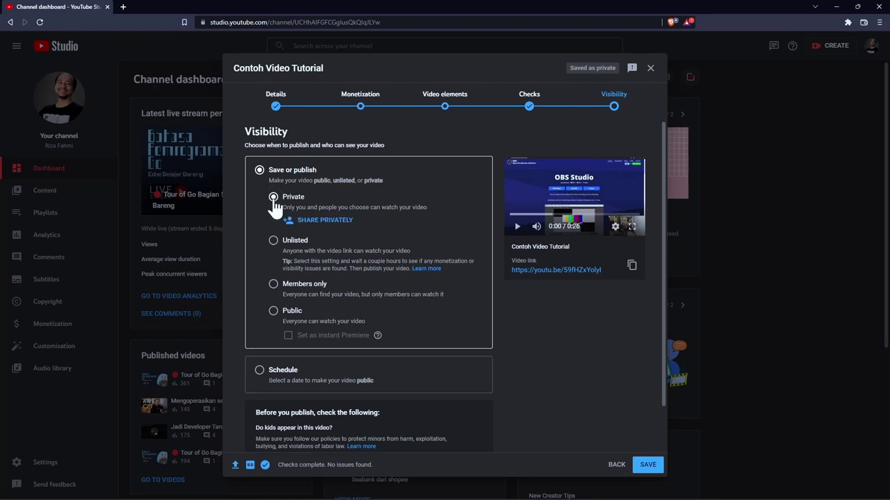
Switch the video's visibility to scheduled publishing and set the date to Sep 30, 2022
click(264, 379)
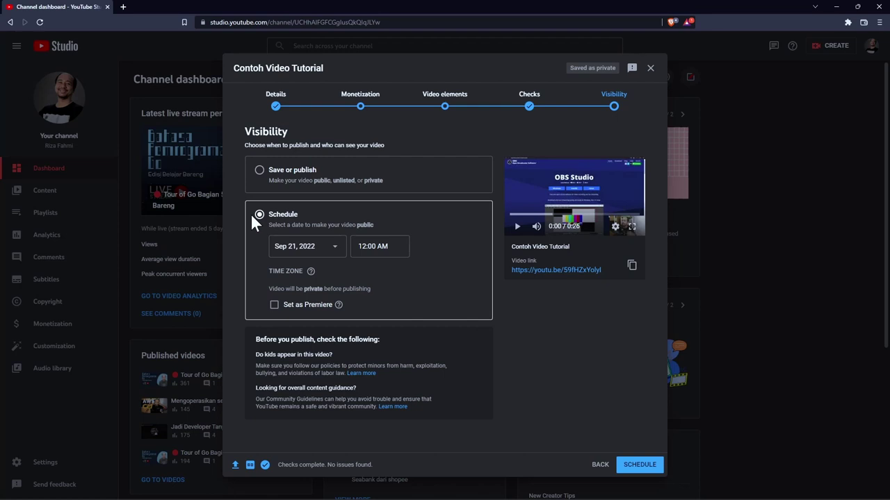
click(298, 246)
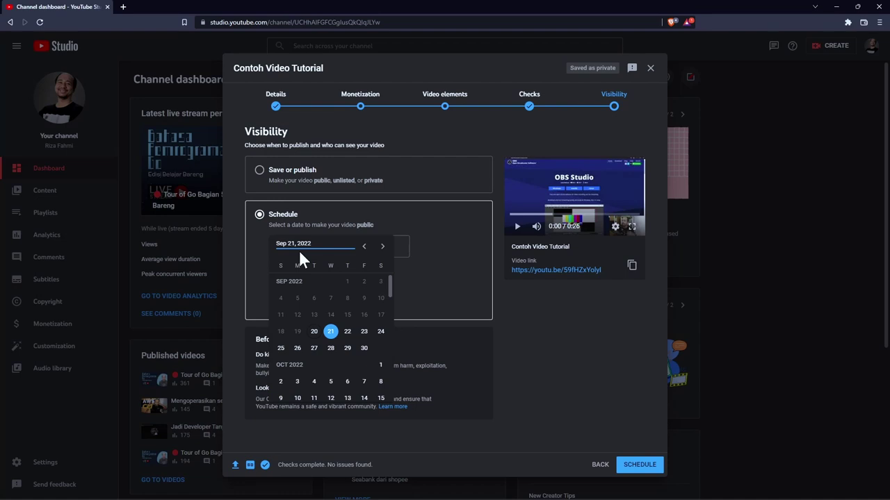
click(364, 347)
Set the scheduled publishing time to 4:00 PM and highlight the note about the video's privacy before publishing
click(364, 246)
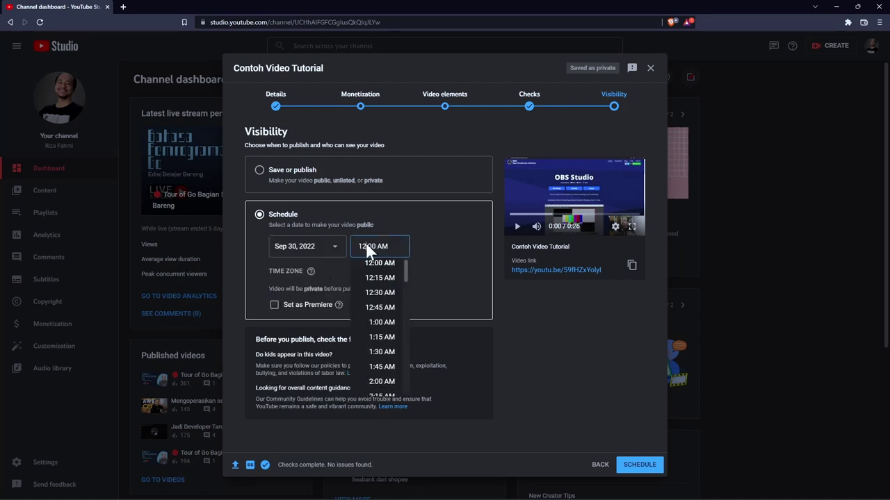
scroll(387, 355, down, 7)
scroll(387, 354, down, 5)
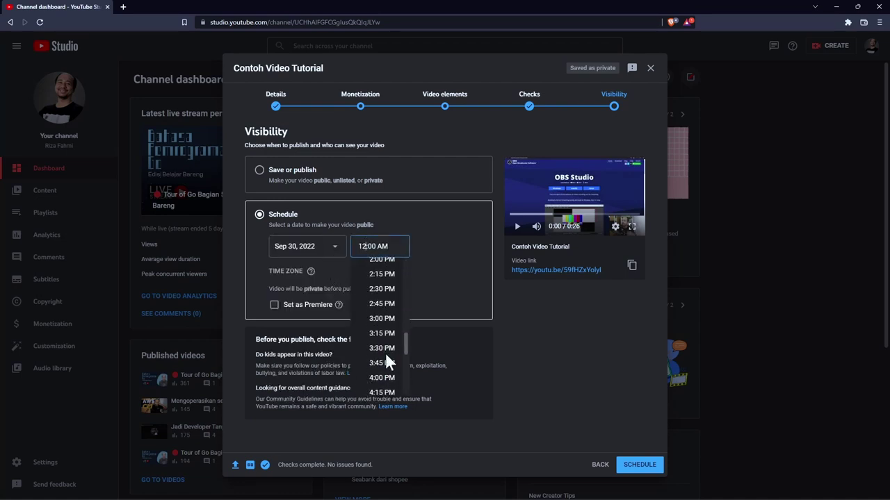
scroll(385, 353, down, 4)
scroll(380, 295, up, 2)
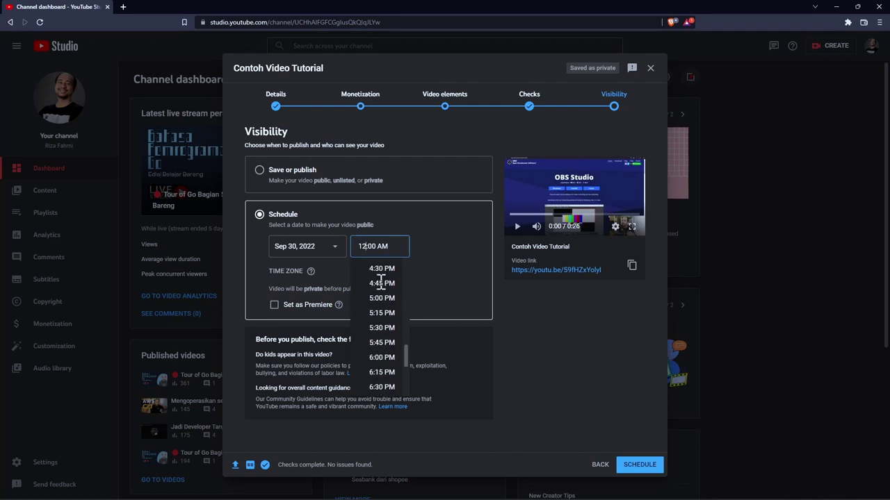
scroll(381, 280, up, 3)
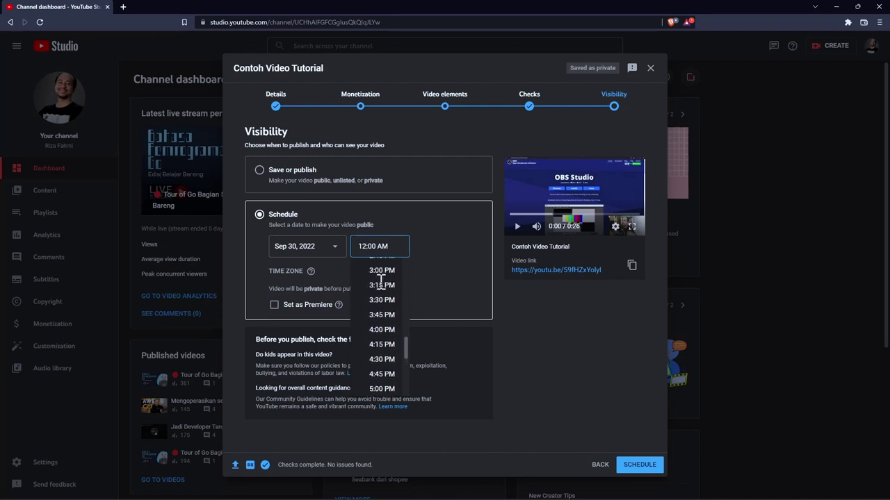
click(384, 331)
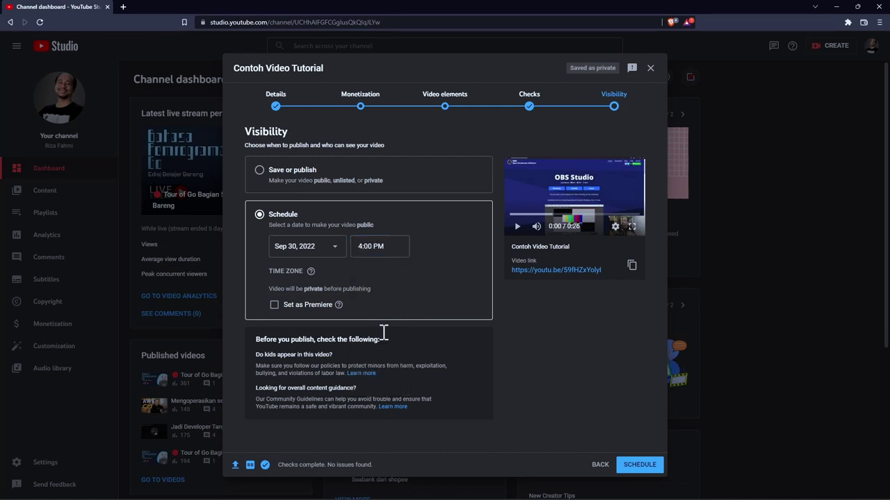
triple_click(274, 291)
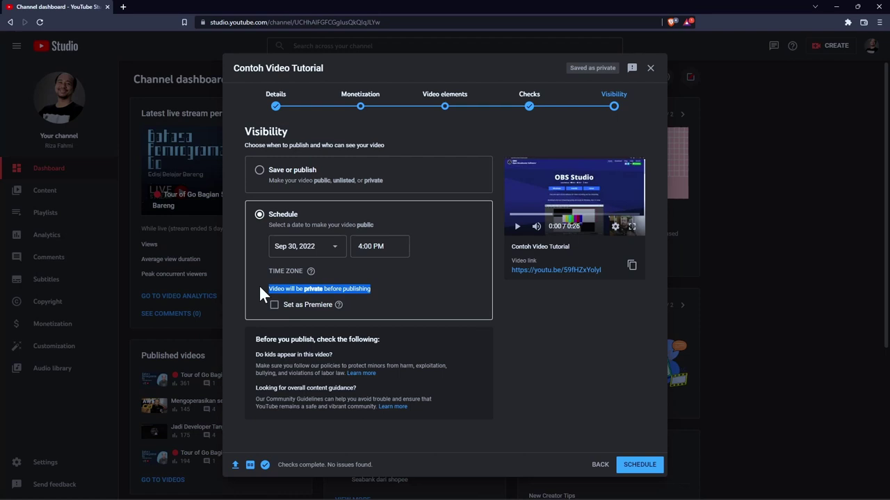
Return to the save or publish option, set the visibility to Unlisted and save the video
click(259, 173)
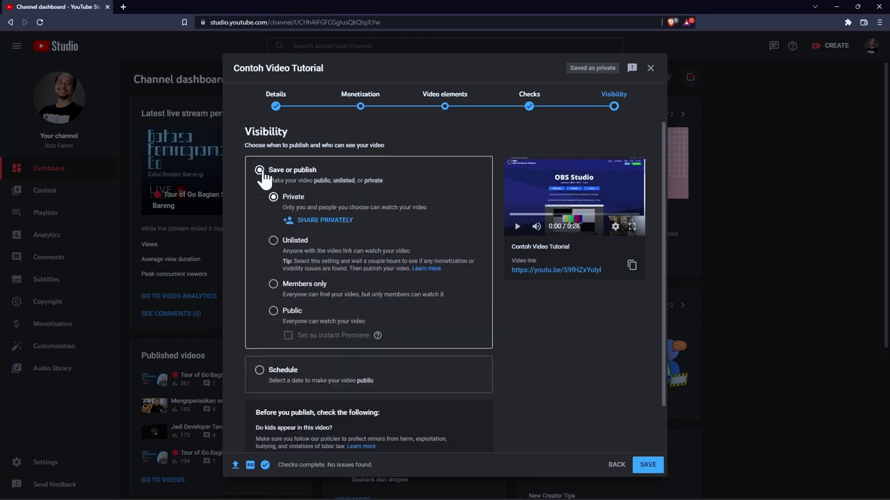
click(272, 241)
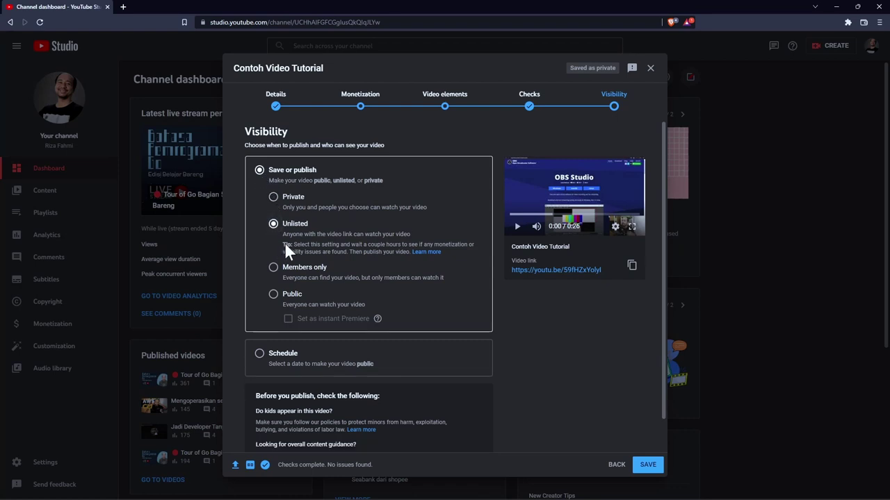
scroll(284, 241, down, 1)
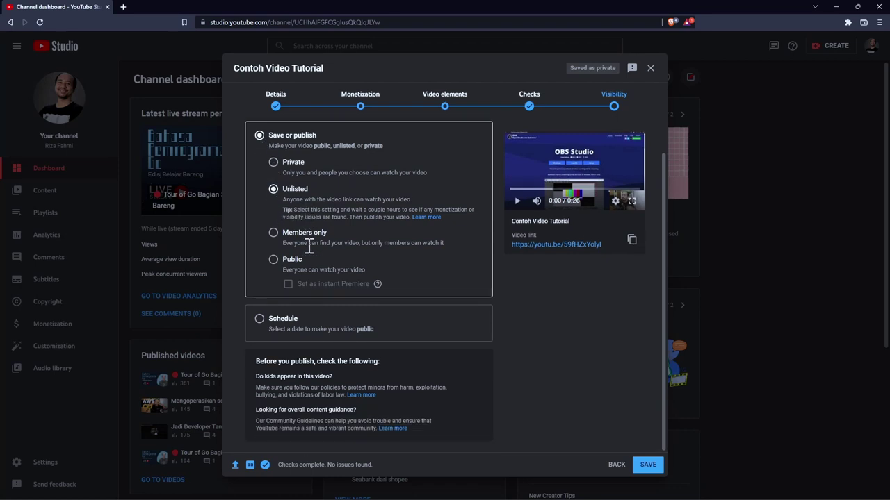
click(647, 465)
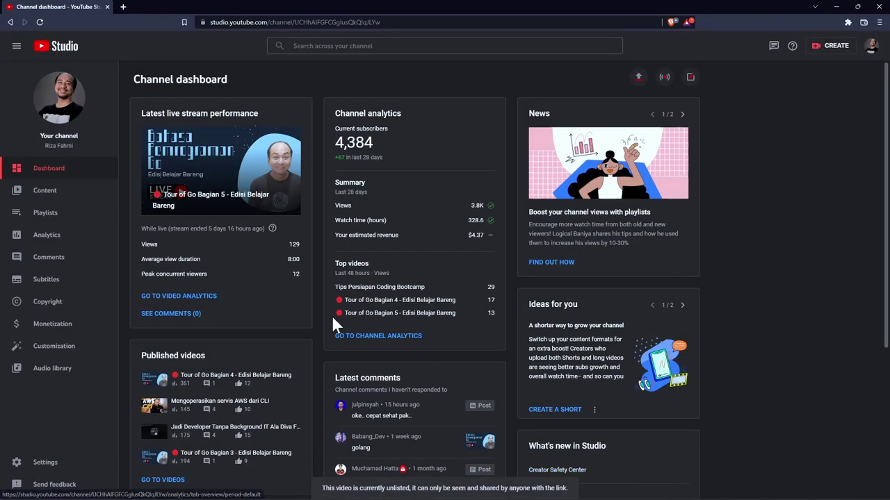
Open the details of Contoh Video Tutorial from the channel content and copy its video link for opening in the browser
click(66, 194)
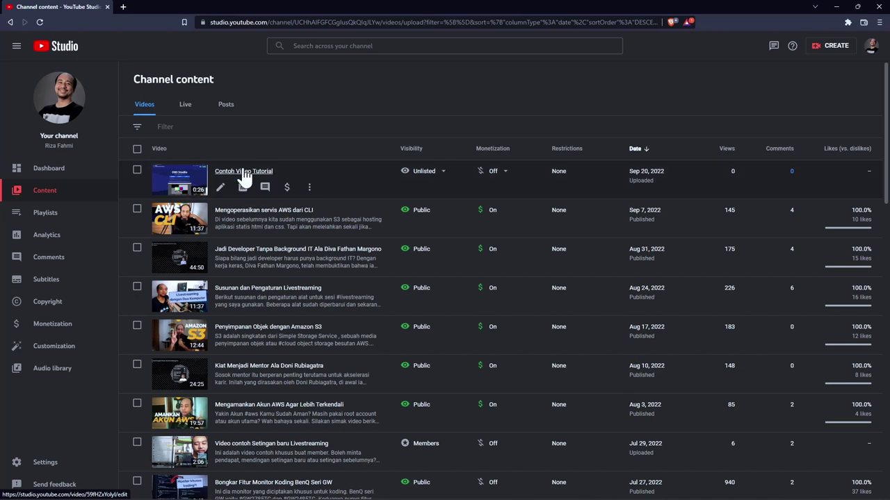
click(242, 170)
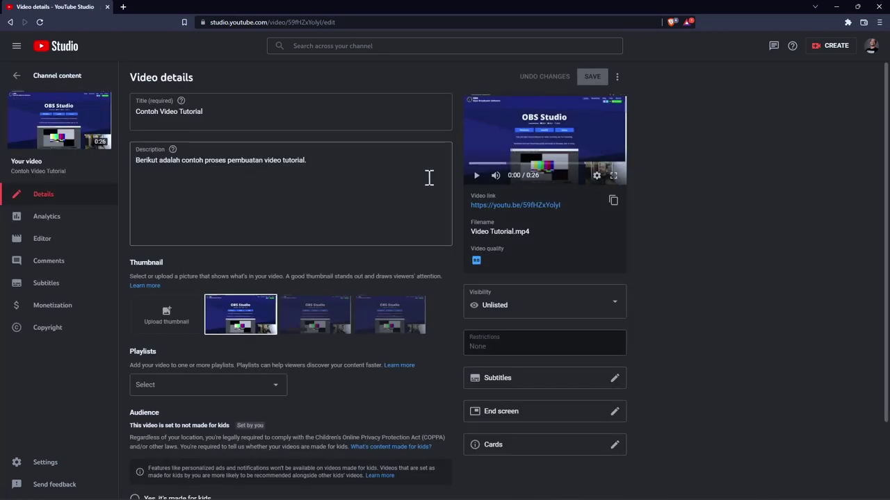
click(613, 203)
click(413, 22)
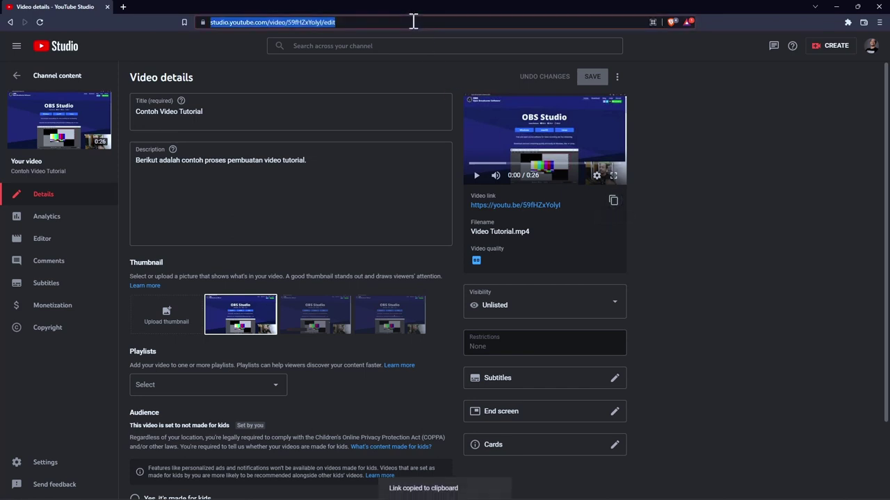